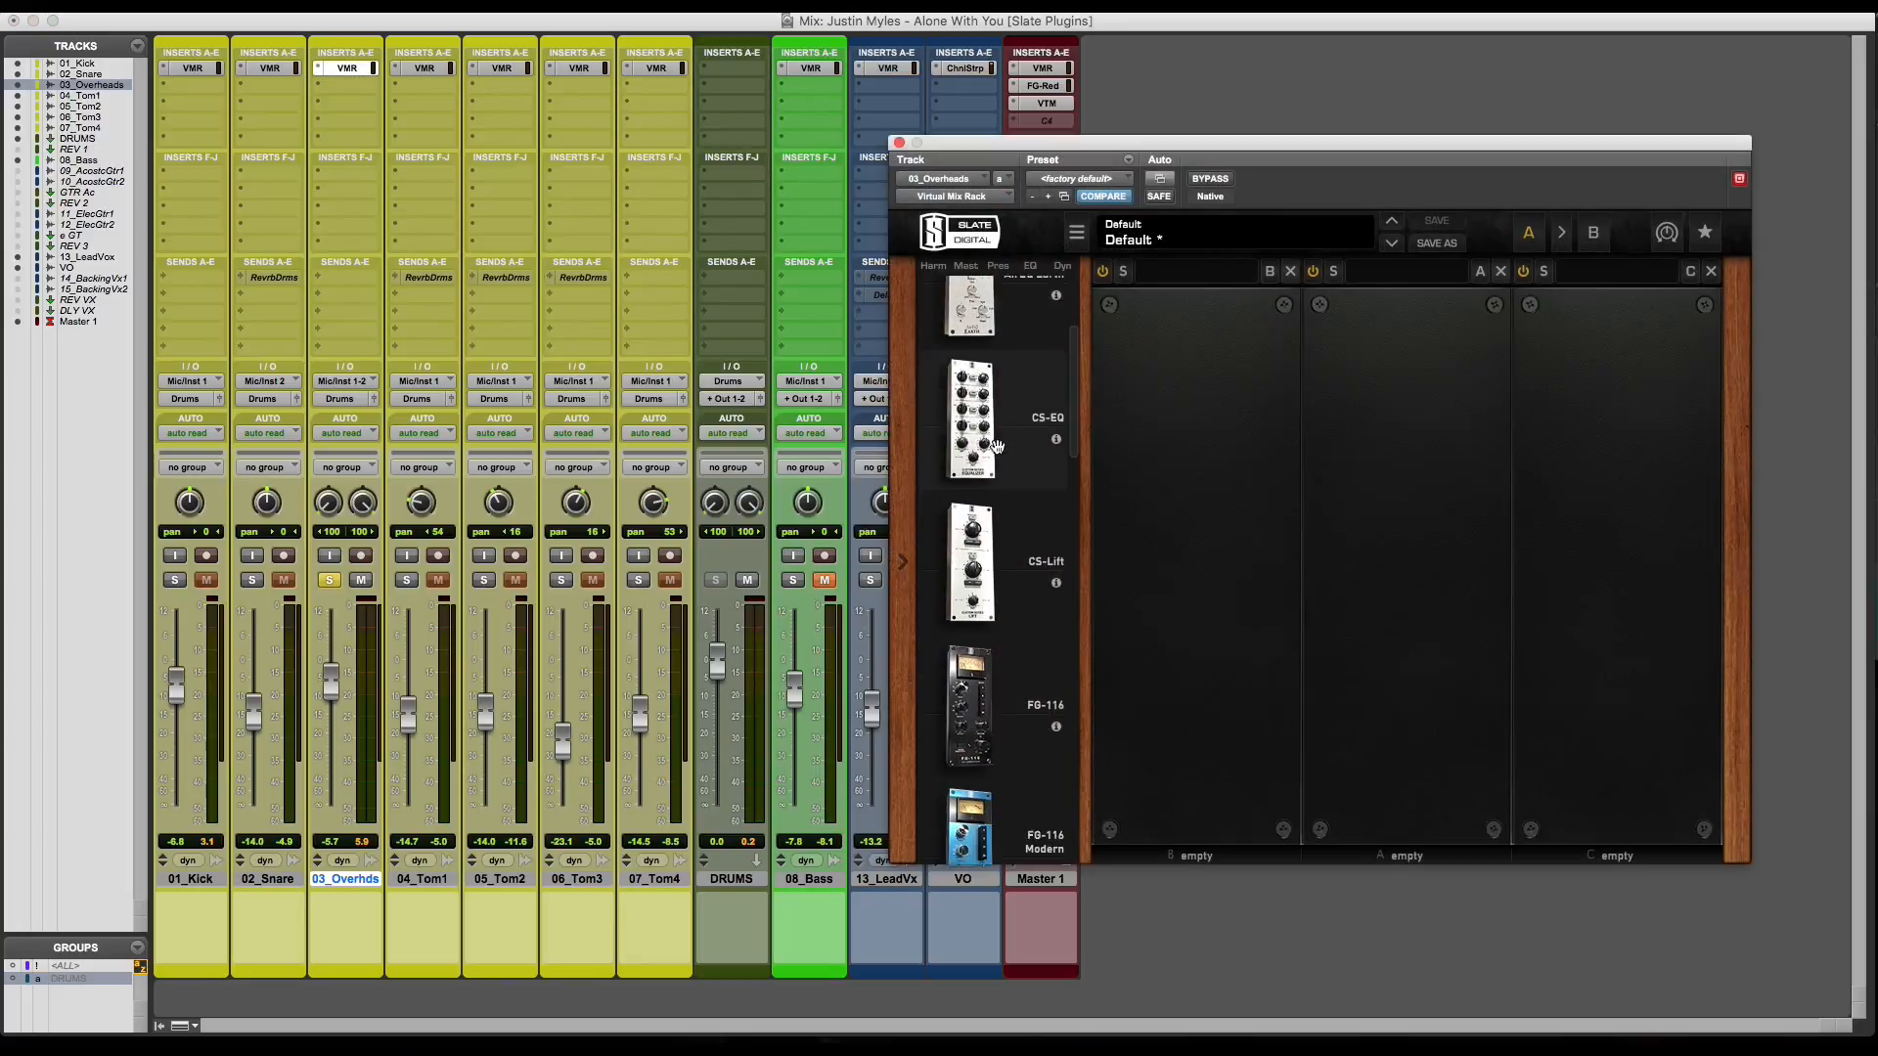
Step: Load the FG-116 compressor into the first slot of the Overheads track's Virtual Mix Rack and reposition the plug-in window
left_click_drag(996, 638, 1209, 626)
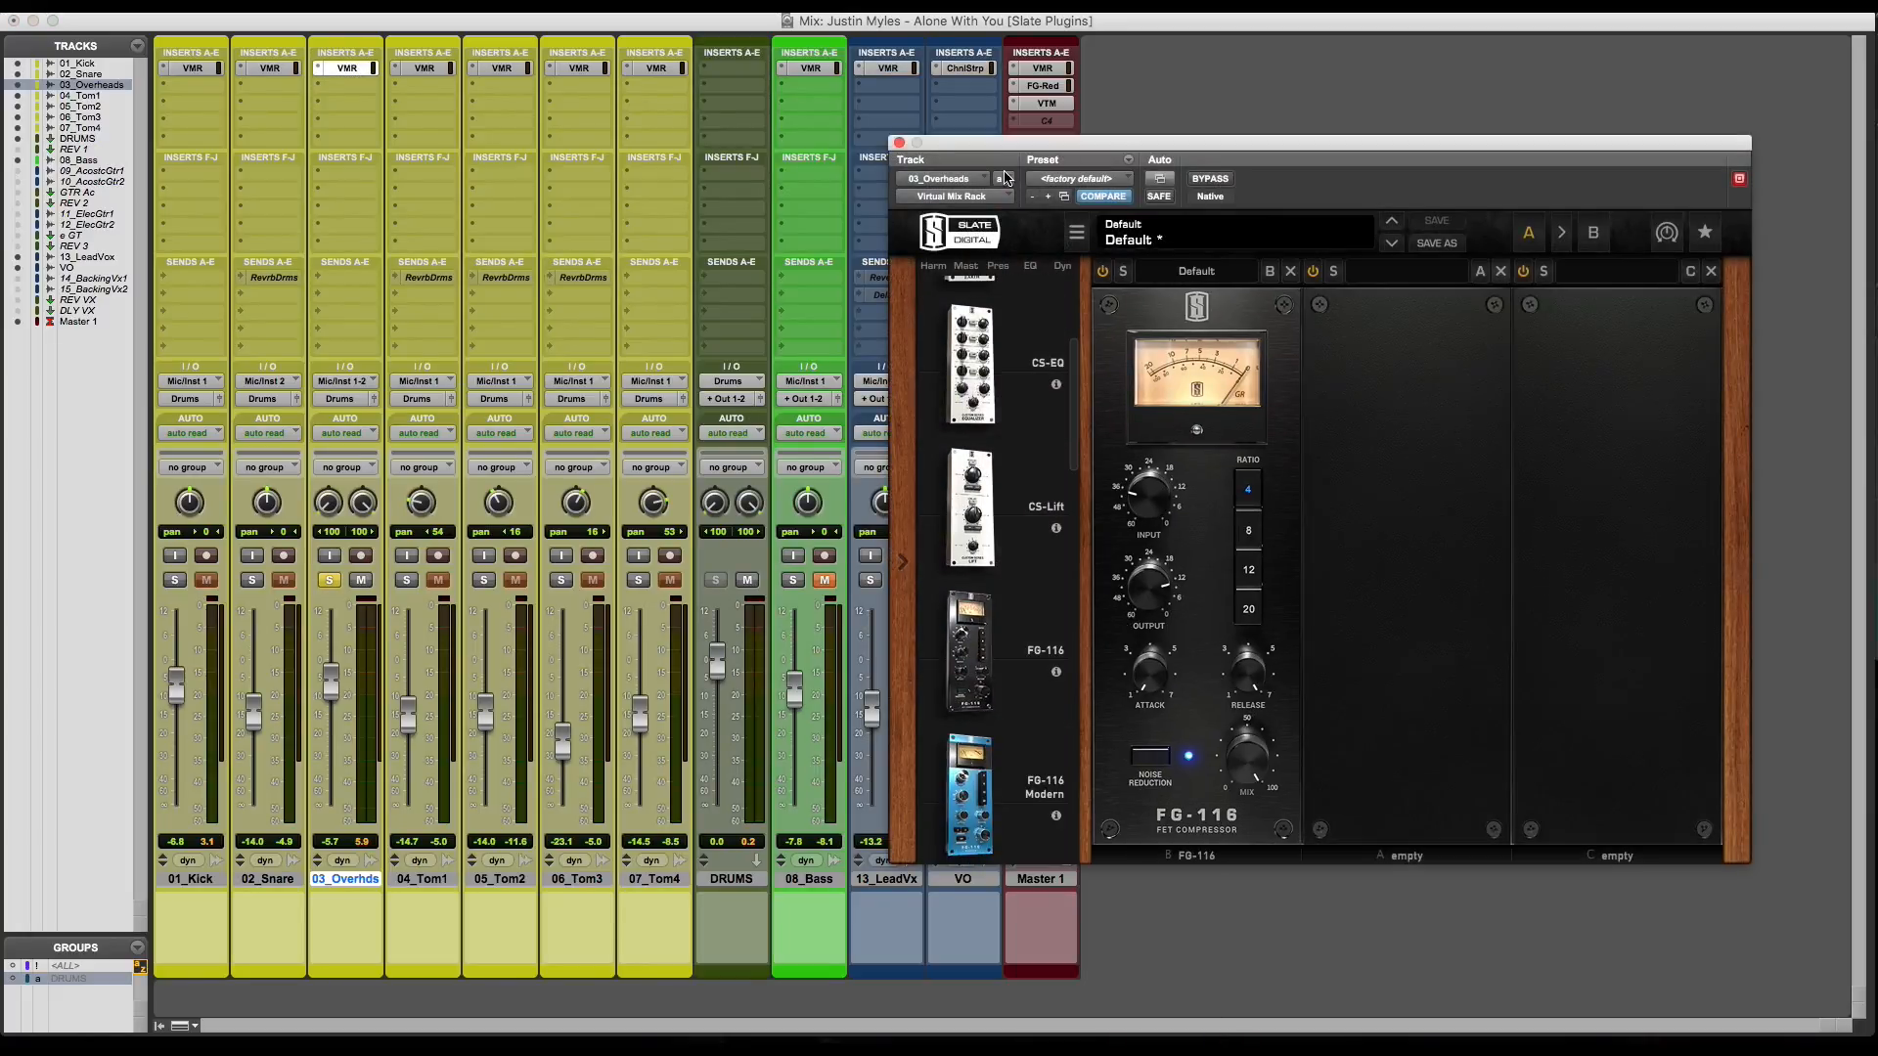
left_click_drag(1013, 149, 996, 125)
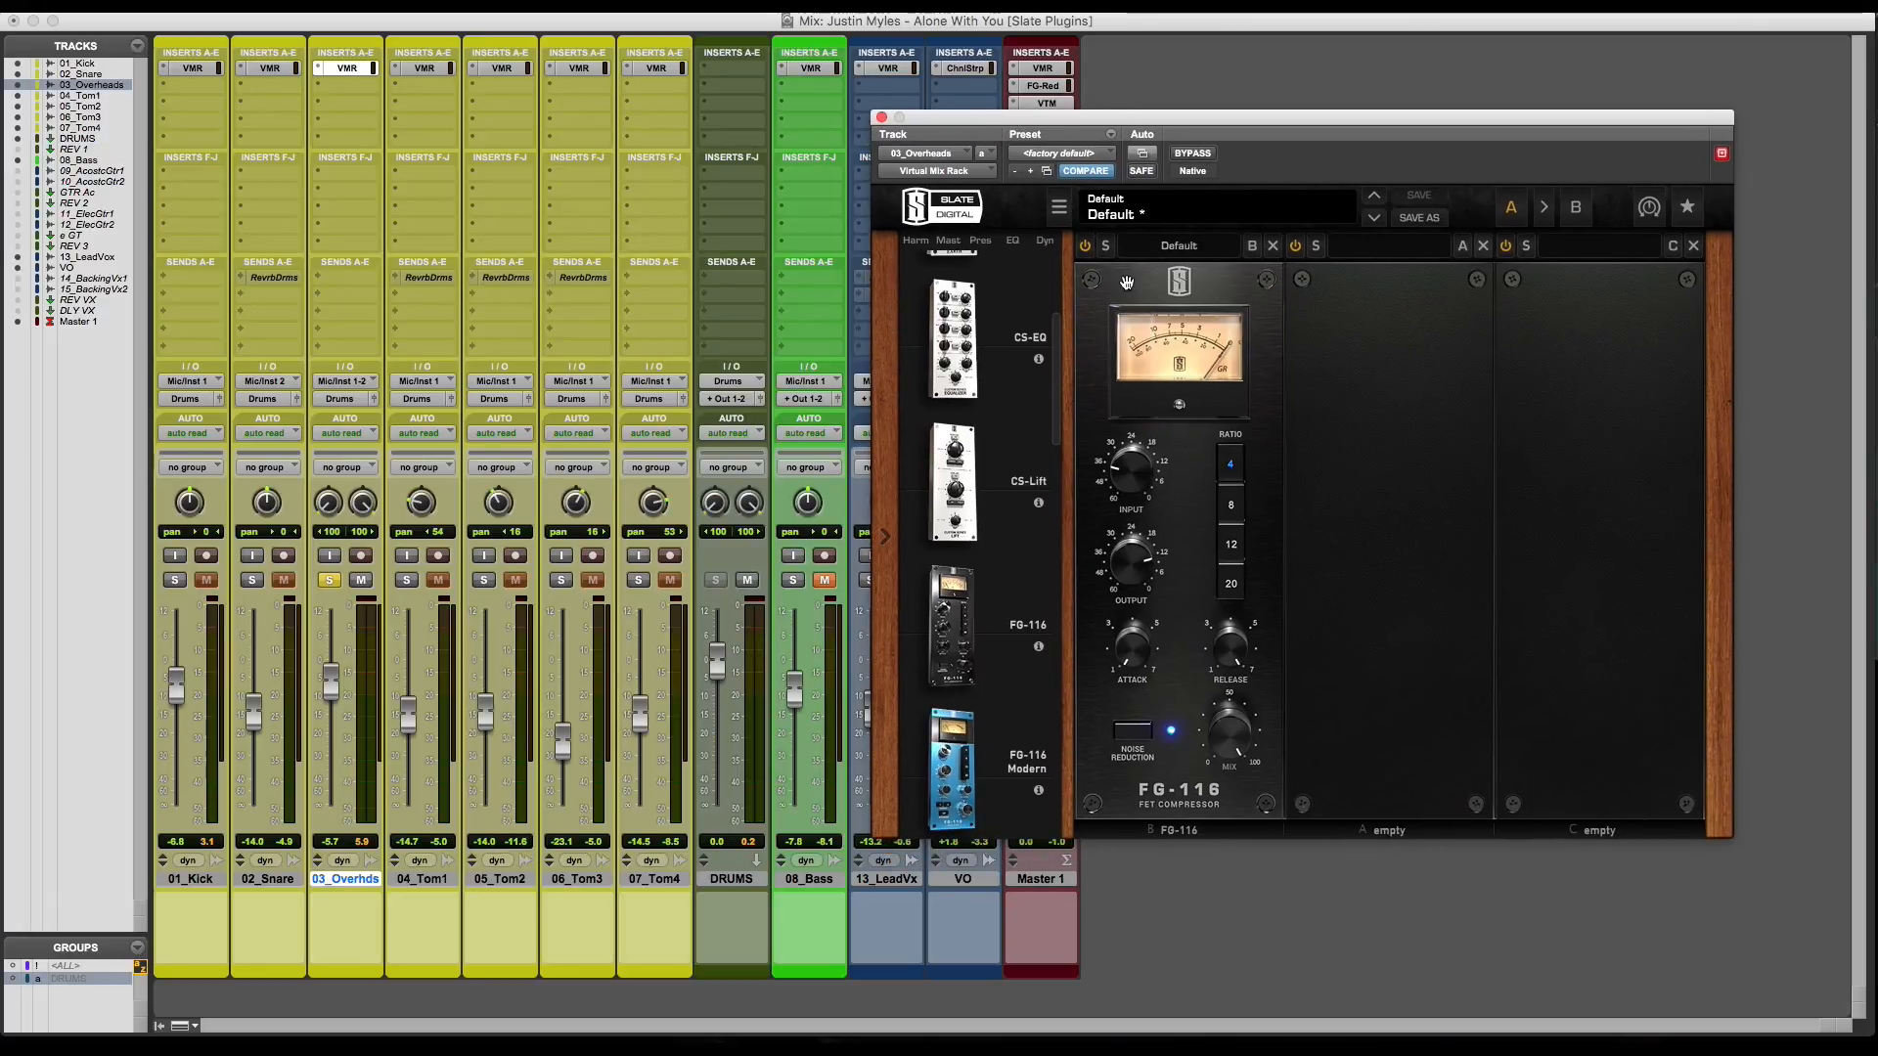
left_click_drag(1126, 120, 1108, 118)
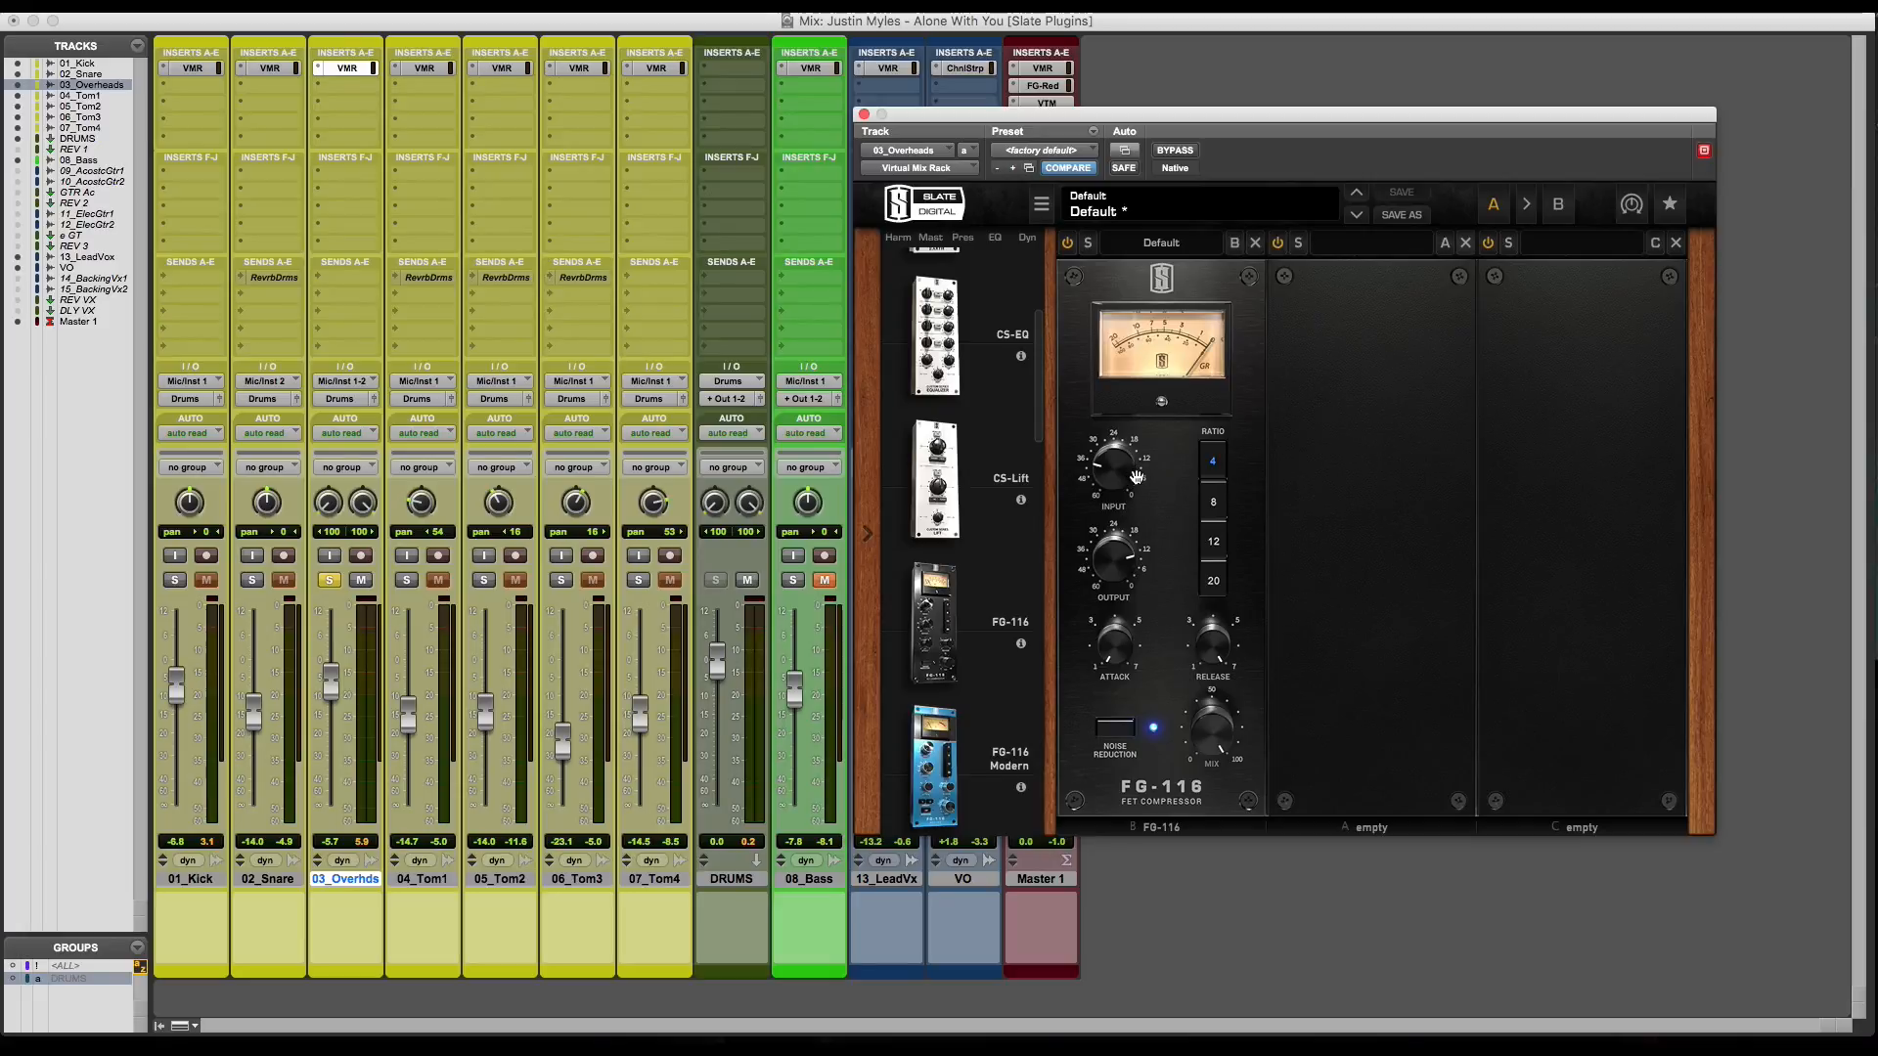
left_click(1115, 729)
left_click_drag(1221, 735, 1198, 696)
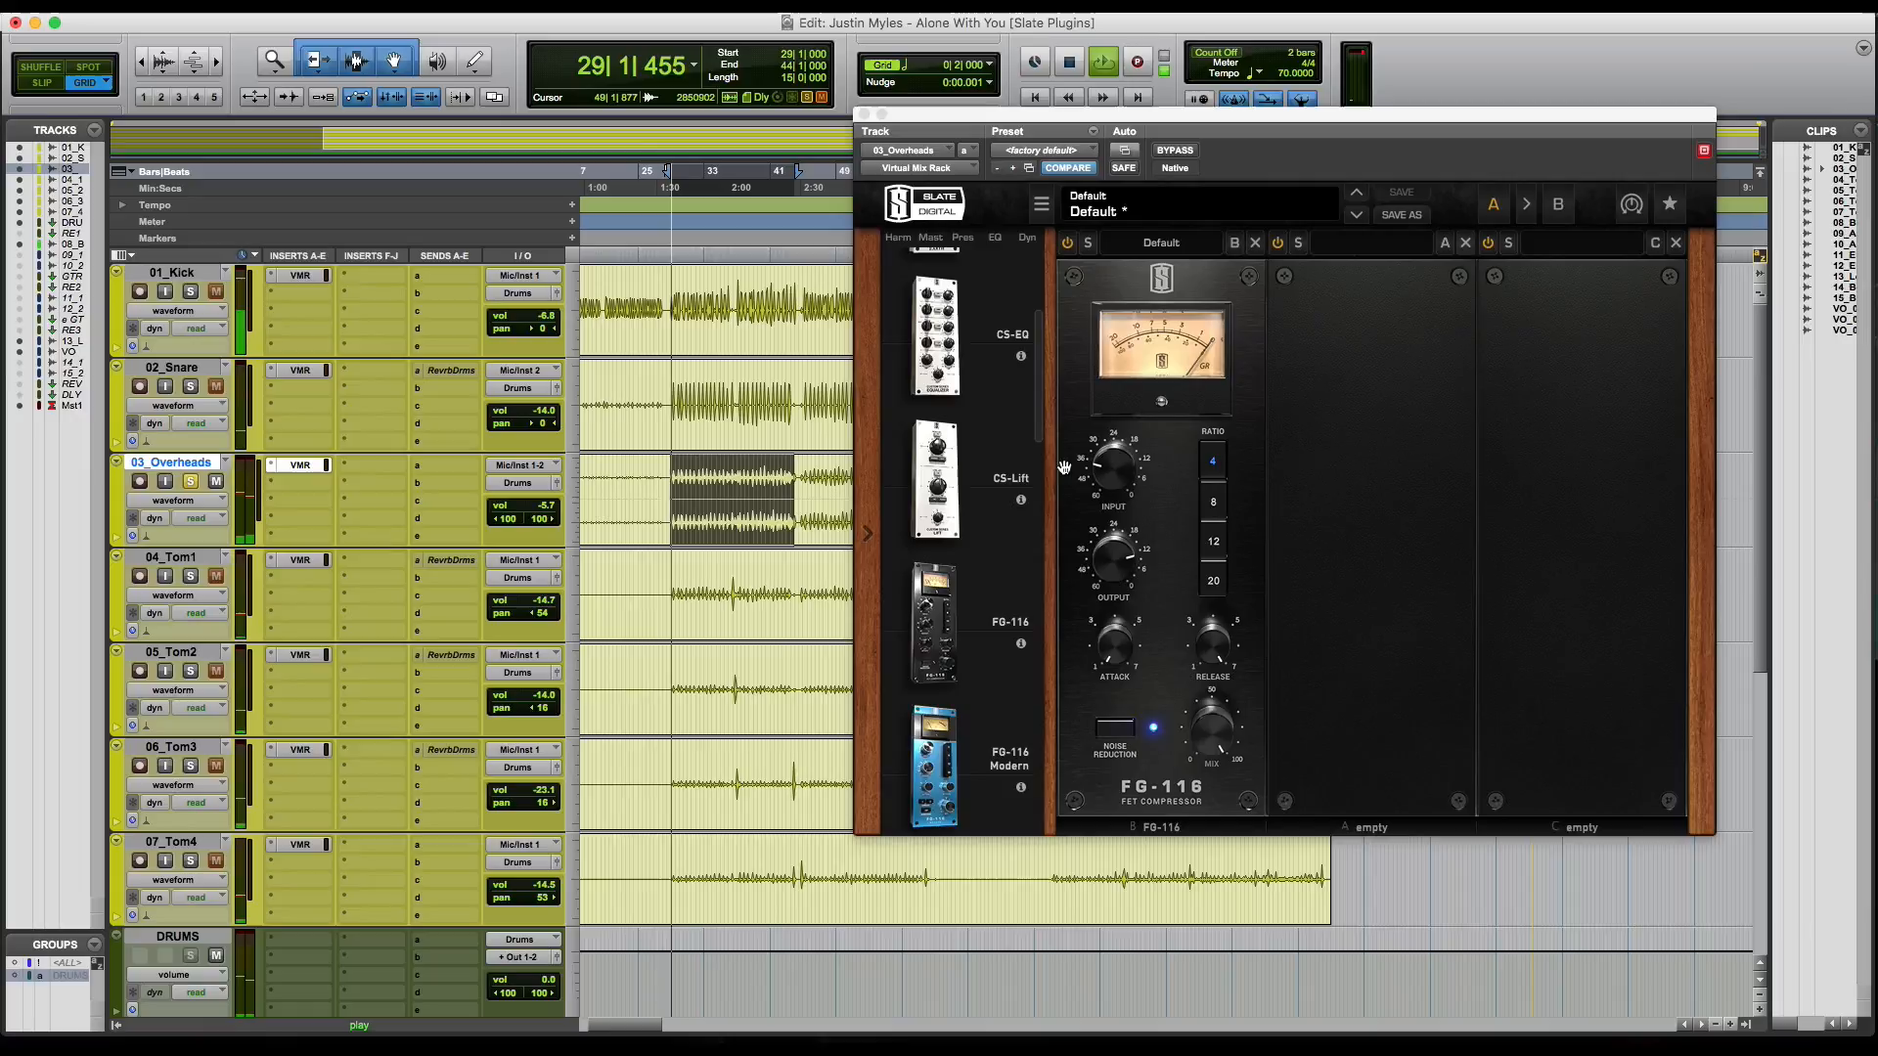
Step: Raise the FG-116's input on the overheads, set the output to -12.4 dB and the ratio to 8, and adjust the attack
left_click_drag(1123, 477, 1123, 460)
left_click_drag(1108, 547, 1106, 560)
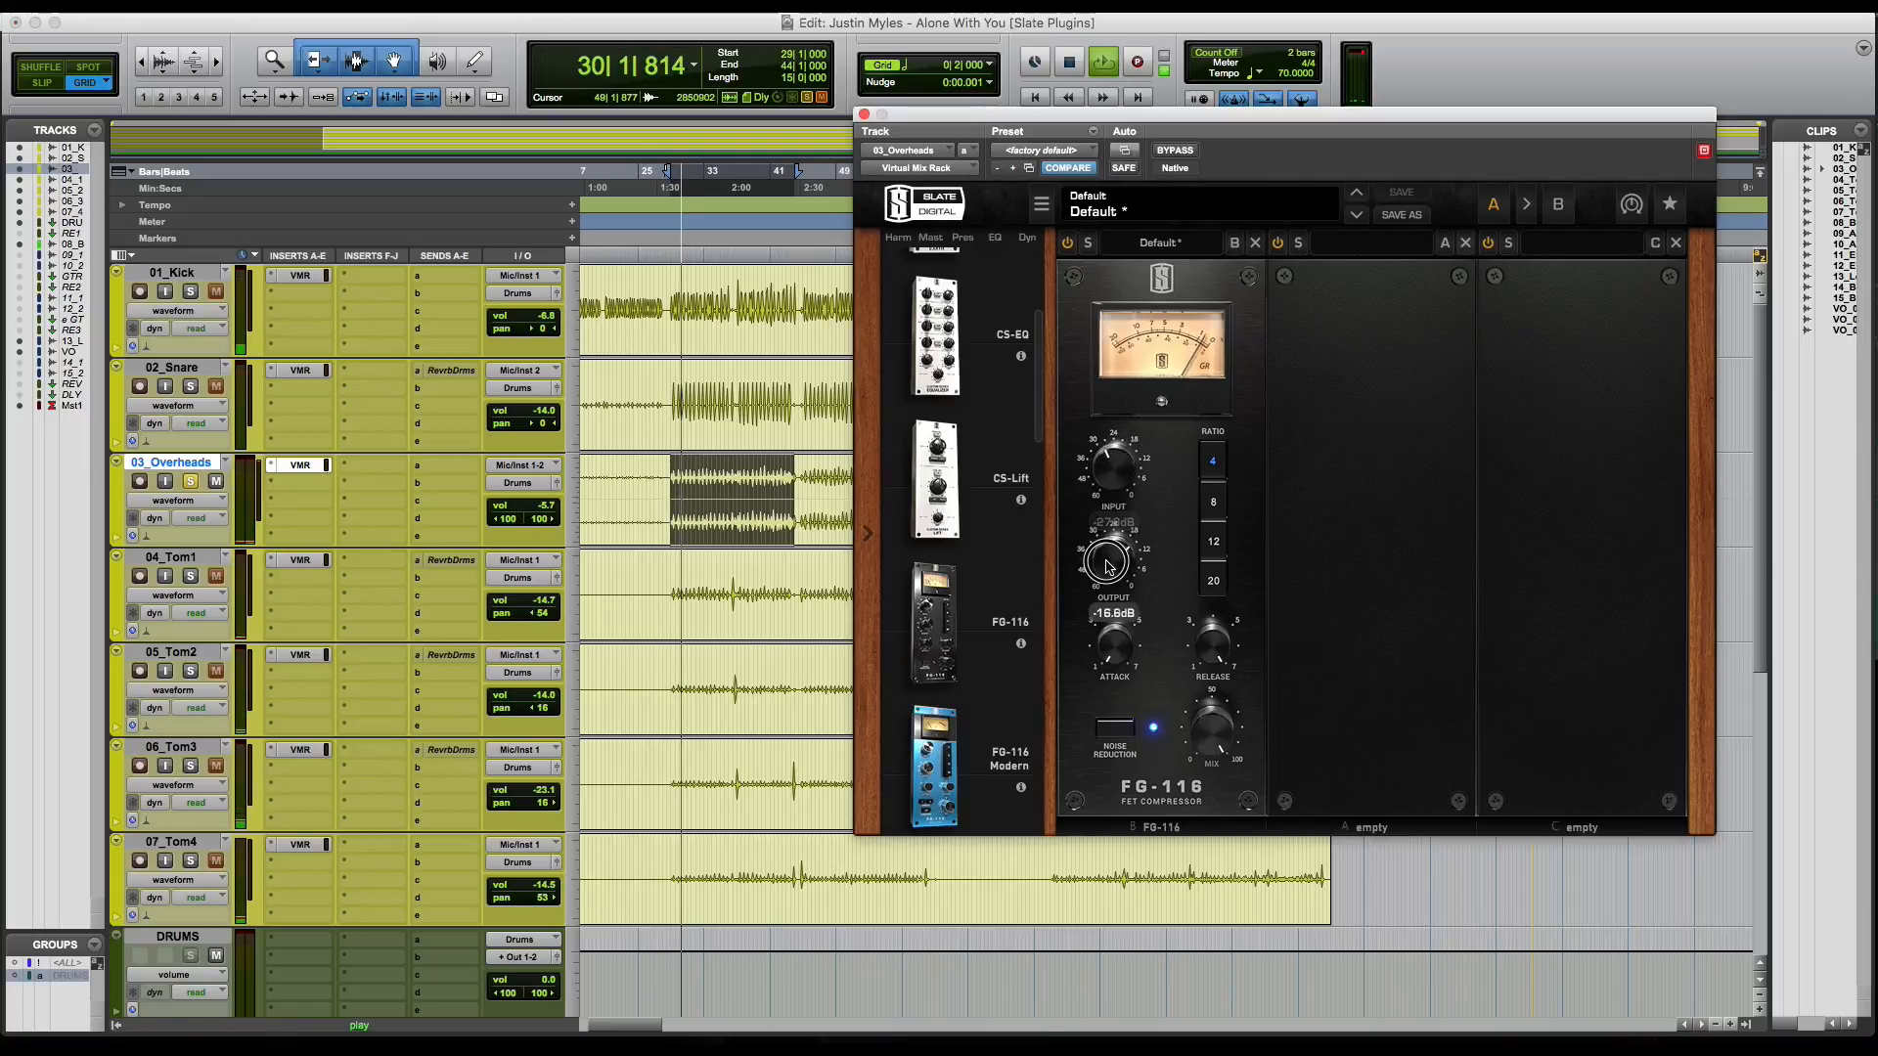
left_click_drag(1116, 467, 1120, 486)
left_click(1212, 502)
left_click_drag(1119, 640, 1133, 540)
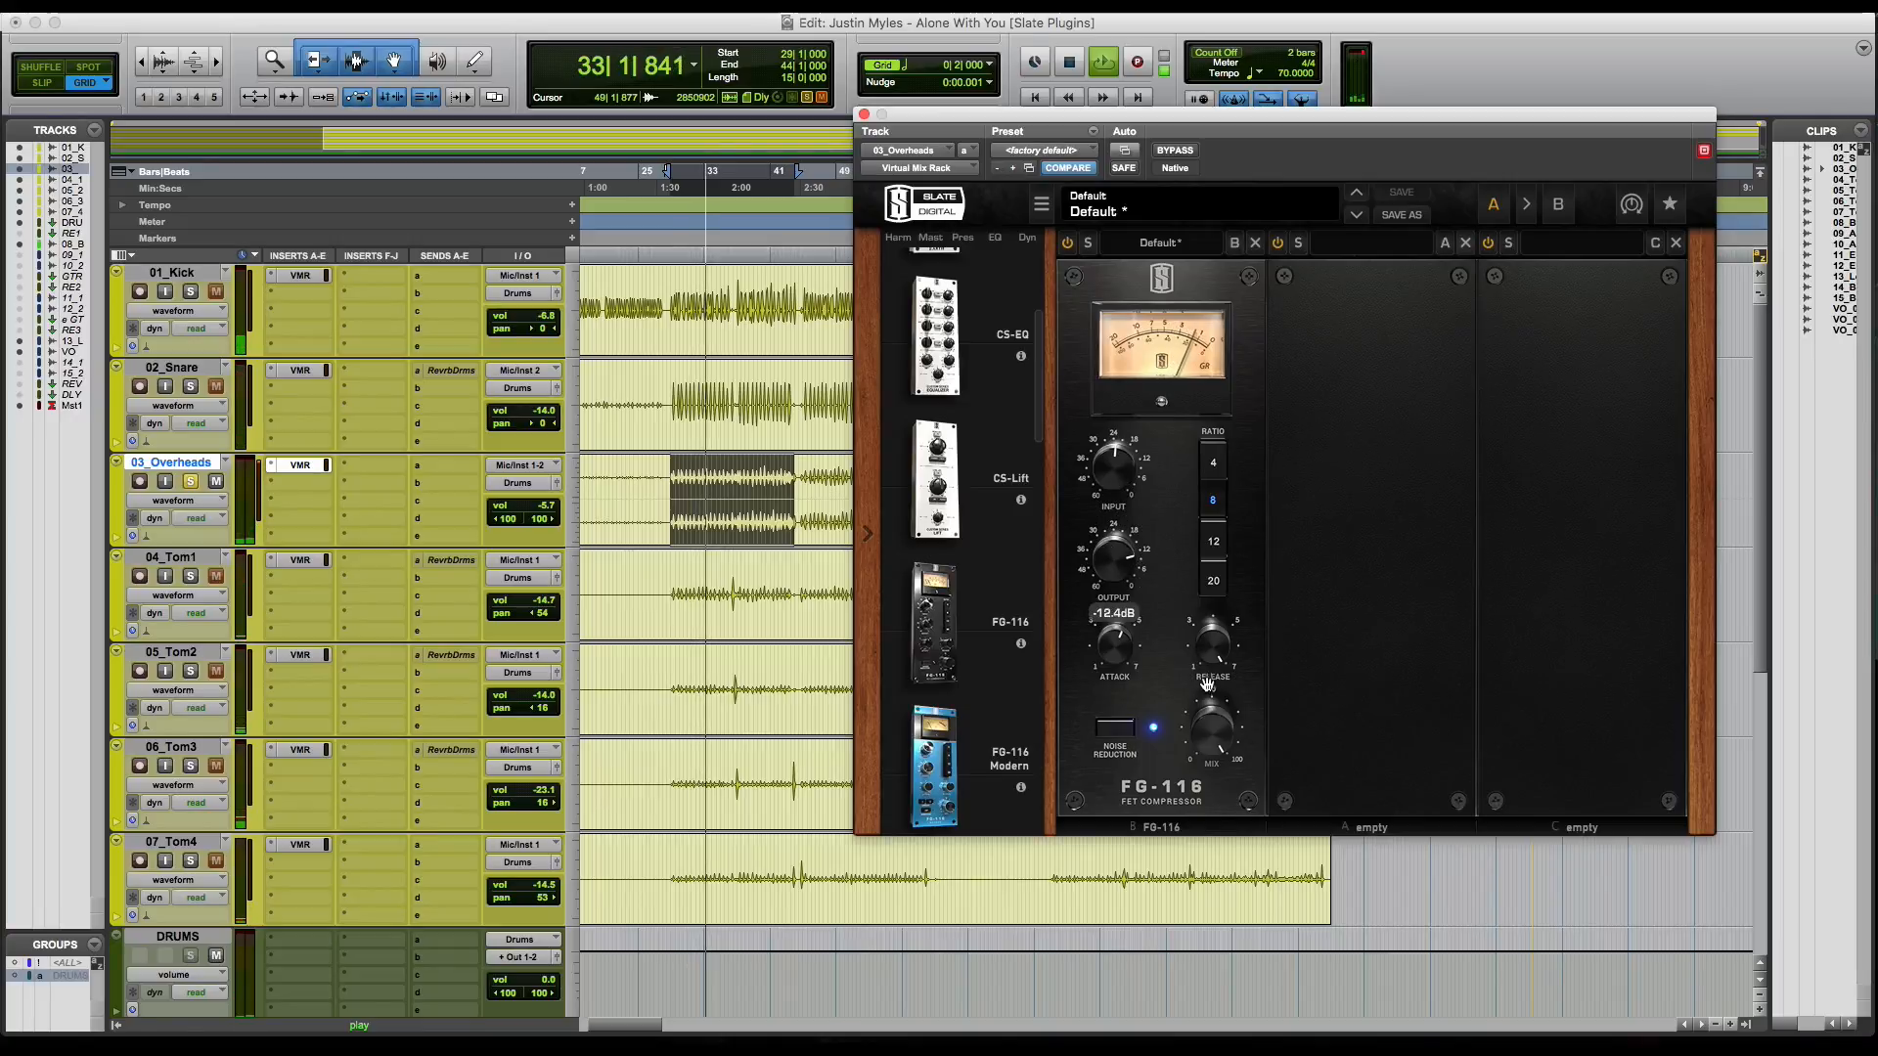
Step: Lower the FG-116's mix and compare the overheads with the rack bypassed and active, ending with playback stopped
left_click(1177, 152)
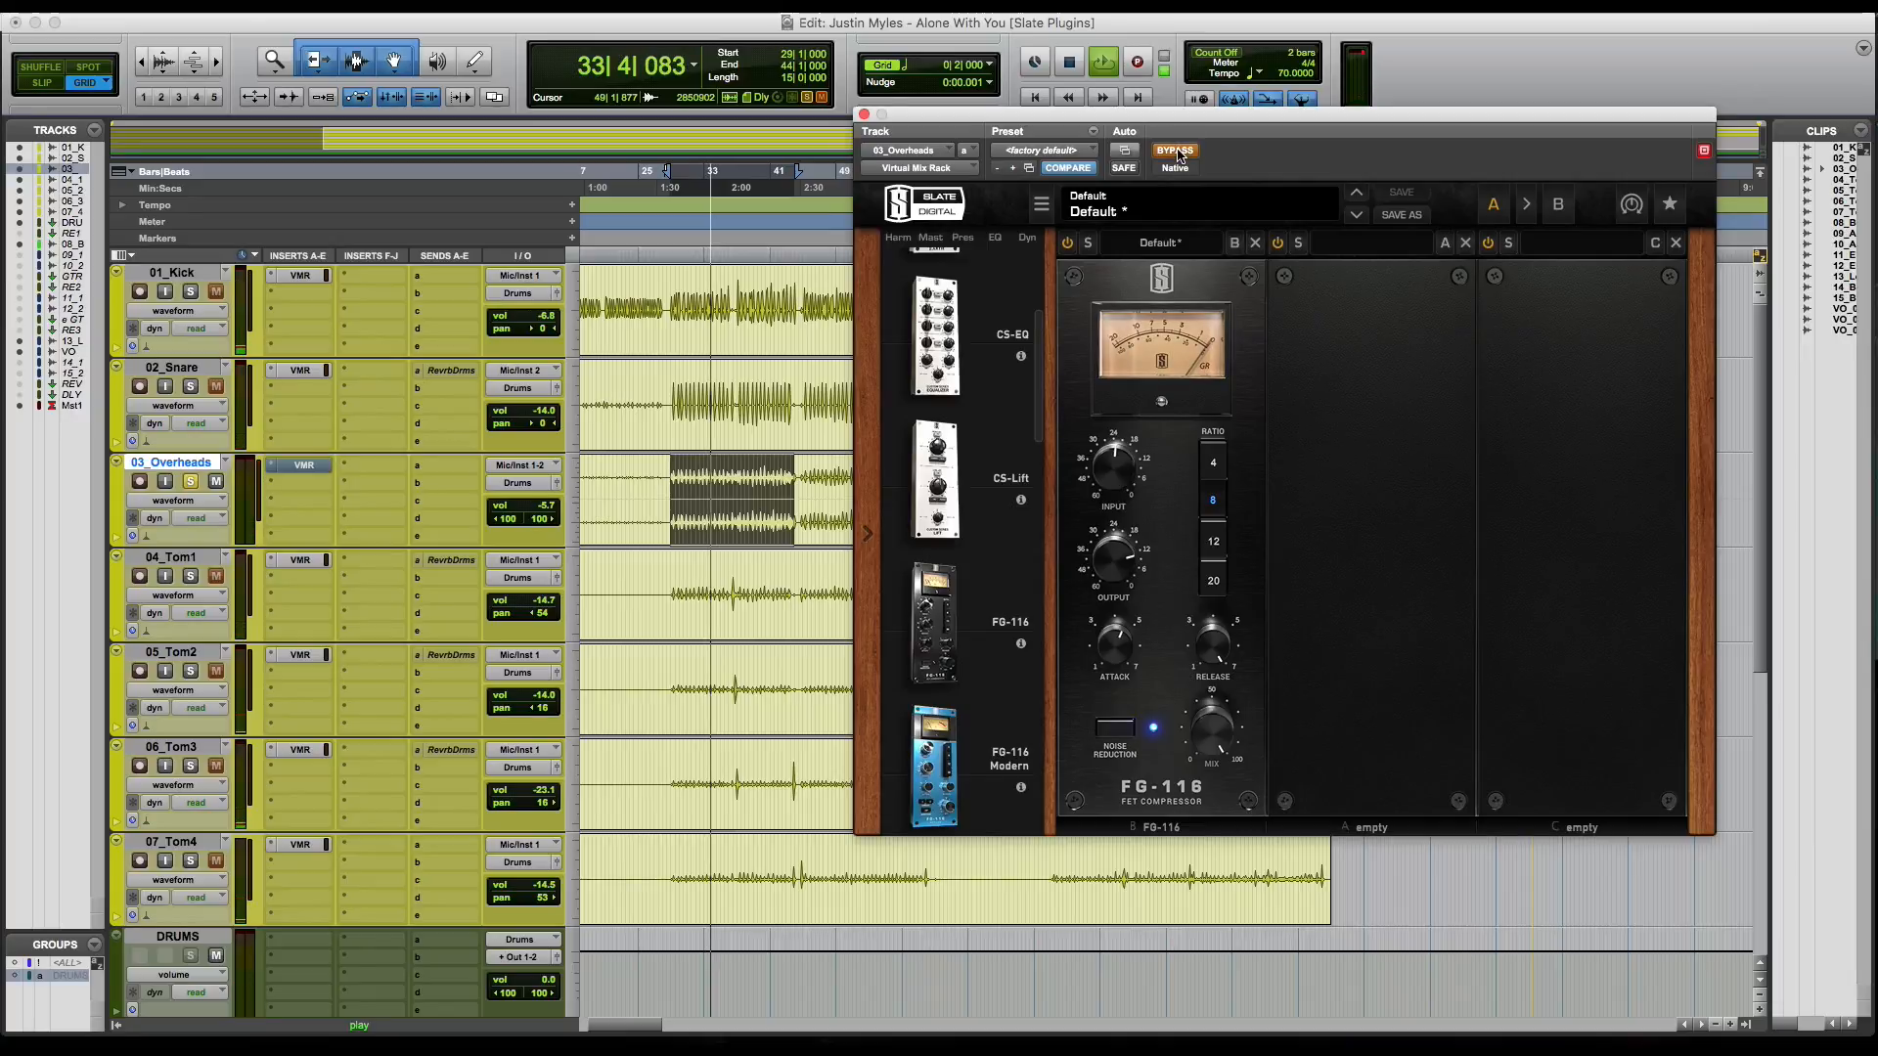
left_click(1177, 152)
mouse_move(1216, 732)
left_mouse_down()
mouse_move(1209, 778)
mouse_move(1210, 754)
left_mouse_up()
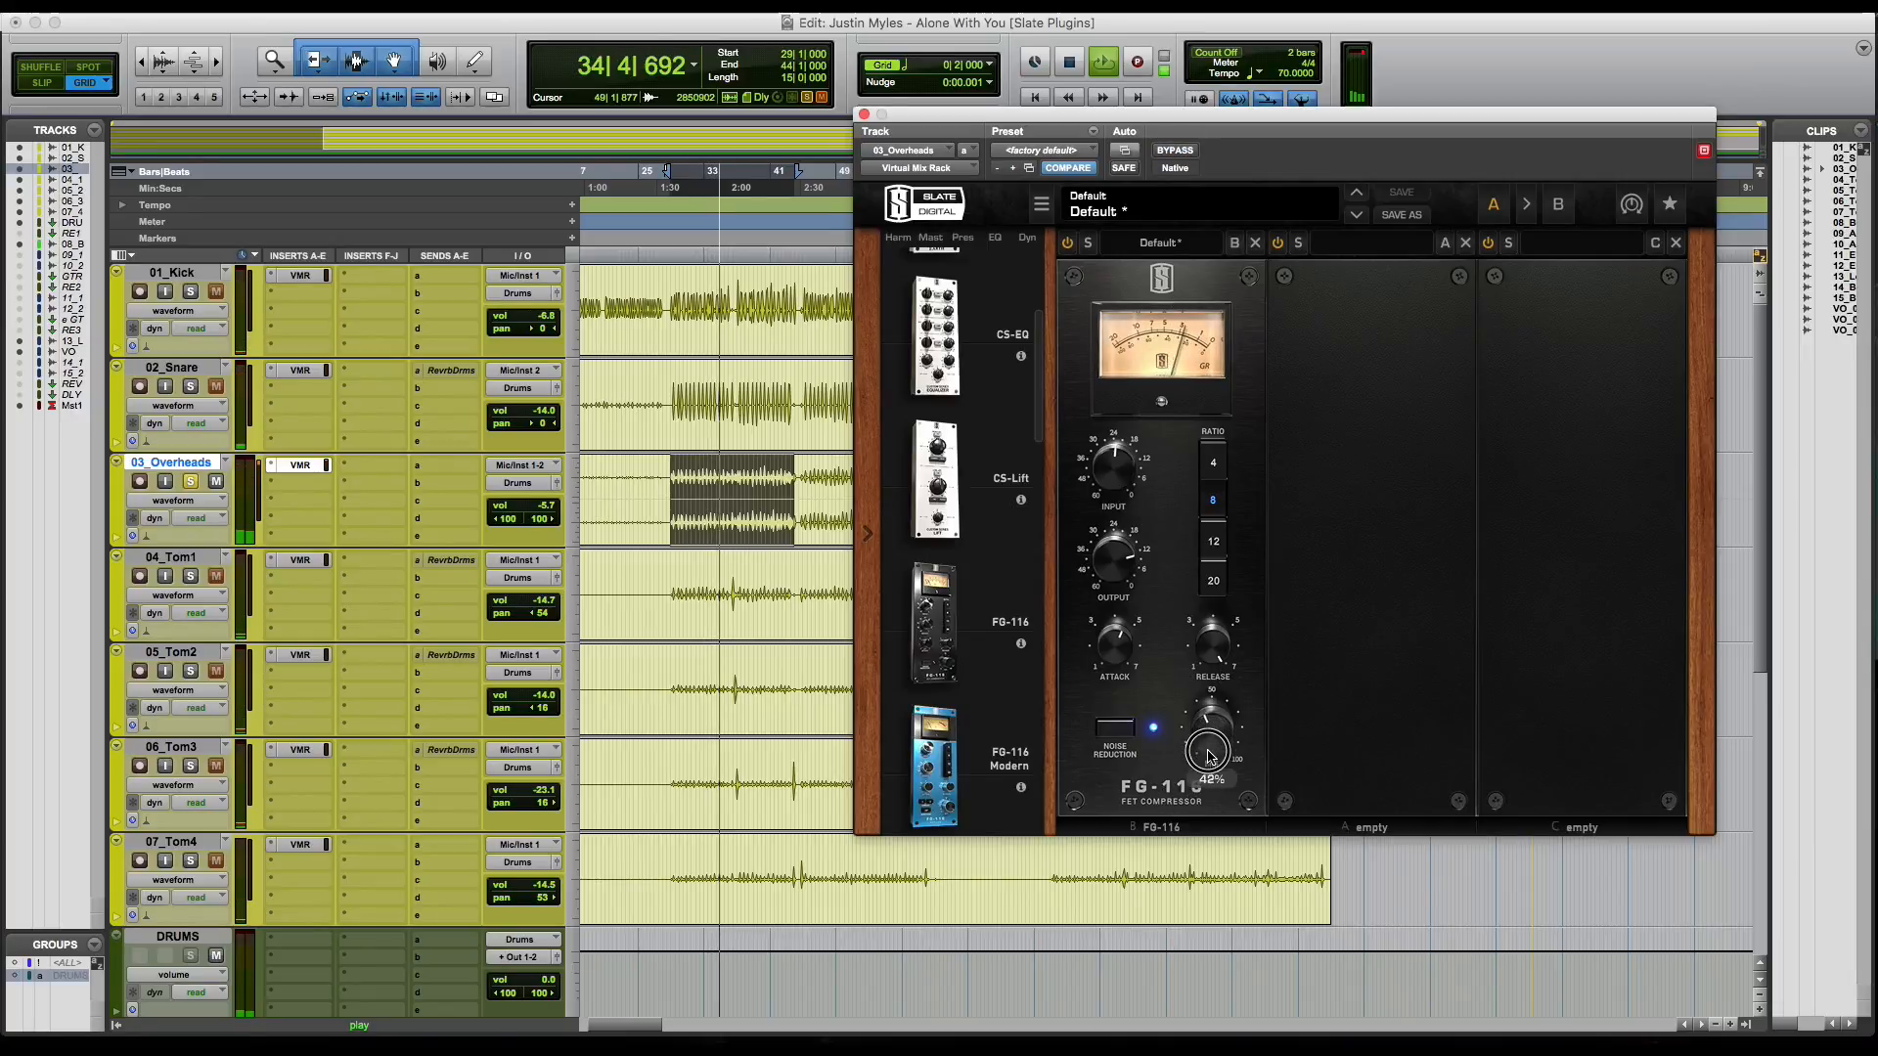
left_click(1177, 150)
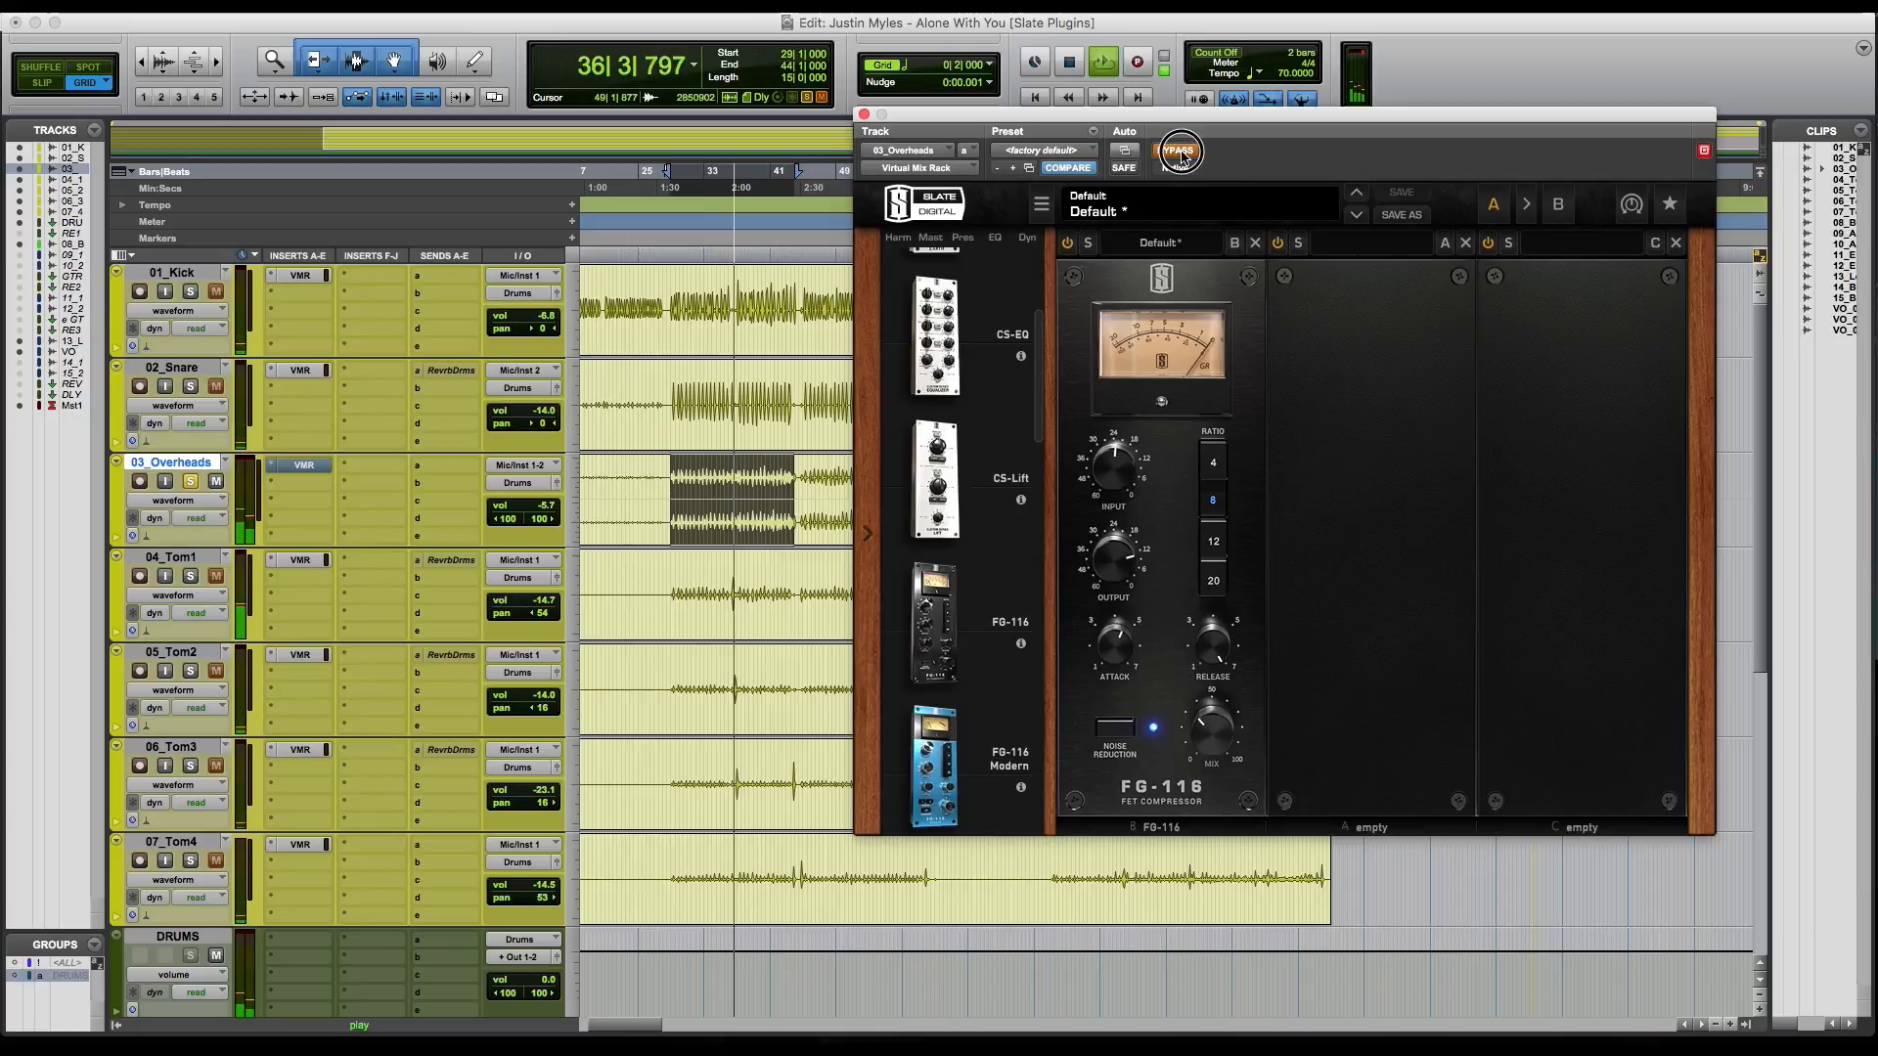
left_click(1180, 153)
key("space")
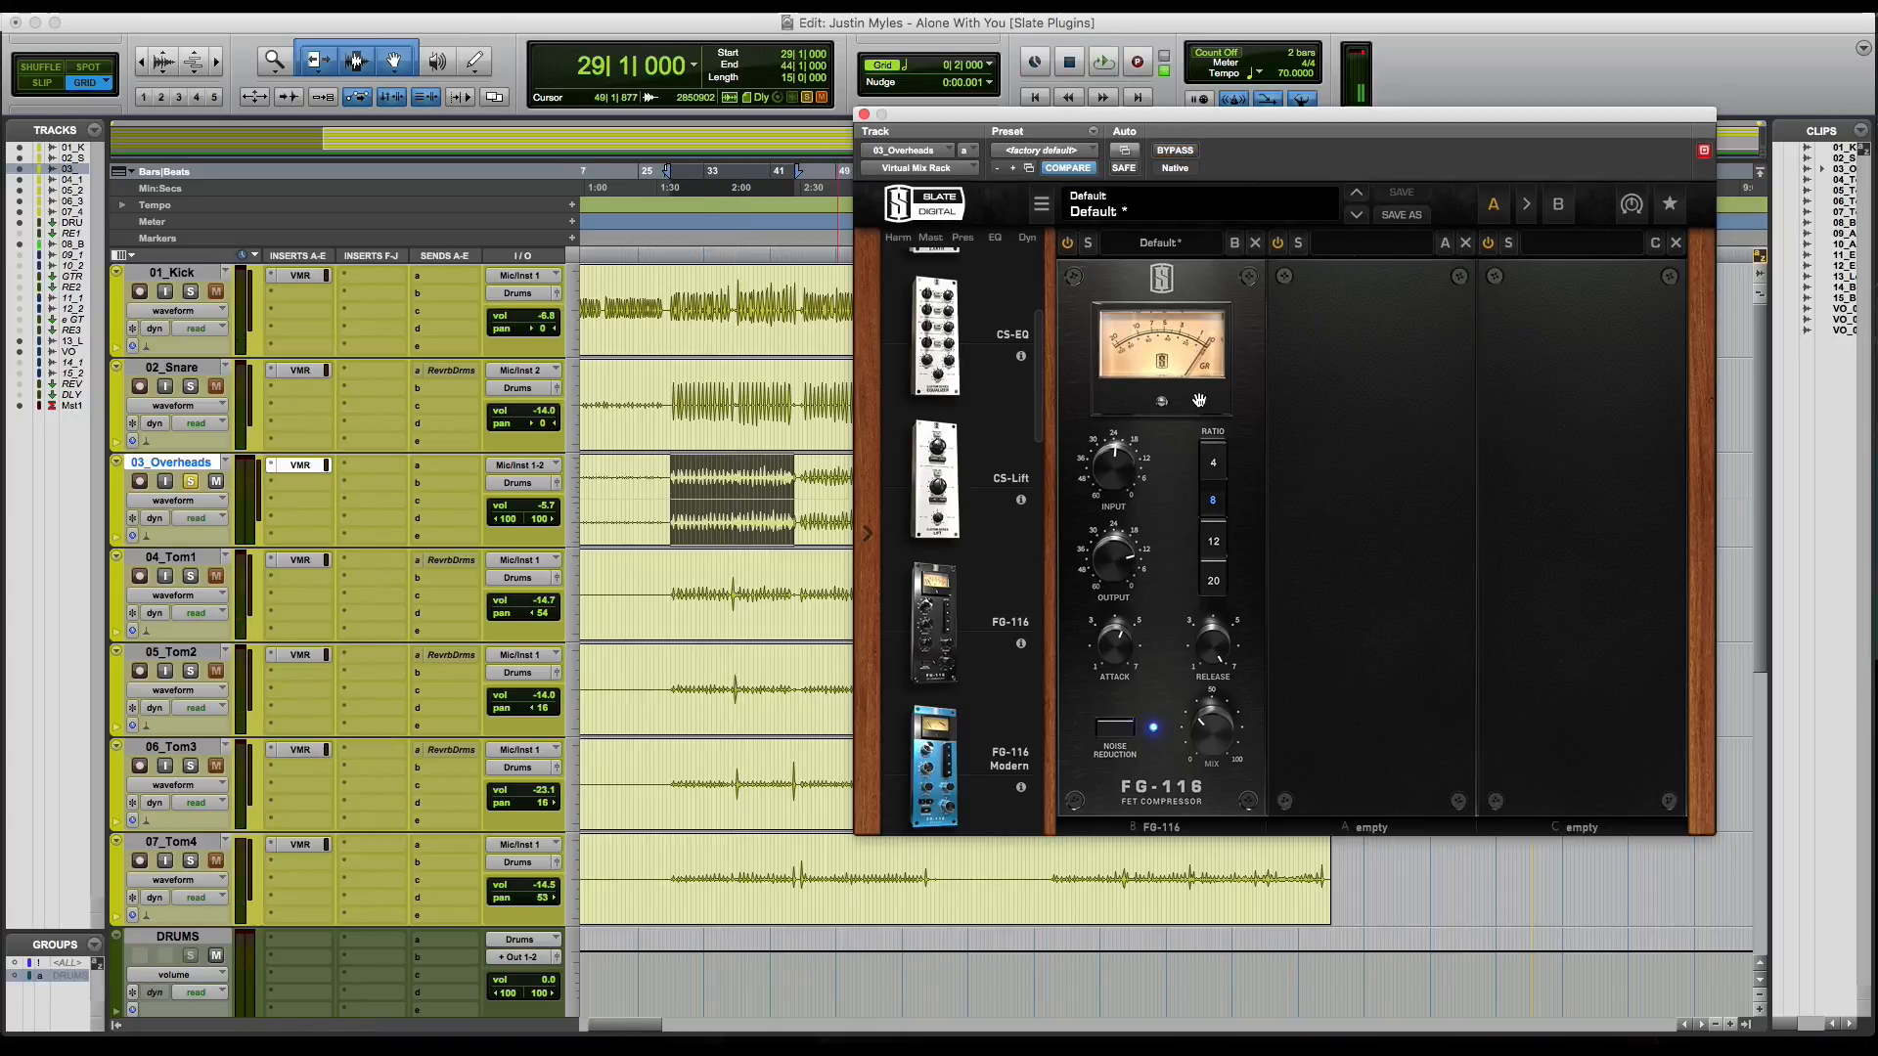
Step: Move the plug-in window aside and adjust the FG-116's attack on the overheads
left_click_drag(1168, 113, 1099, 80)
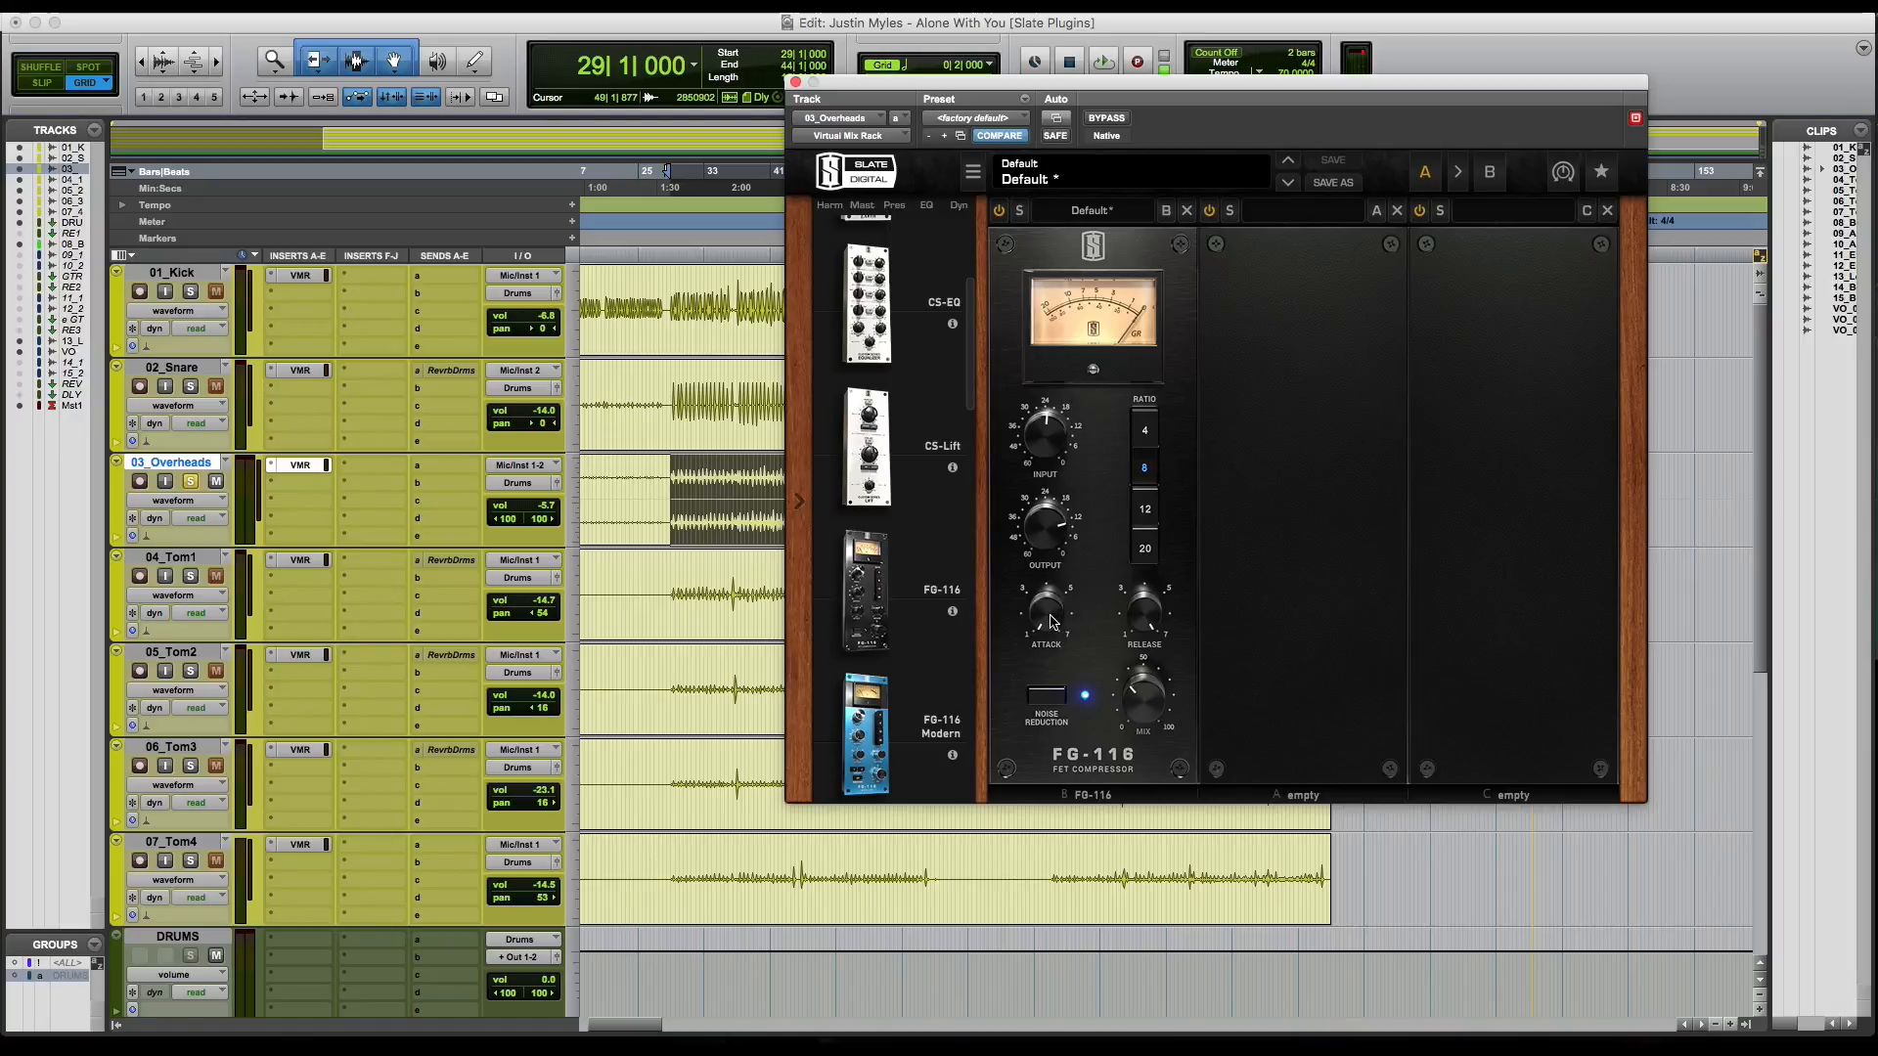
mouse_move(1049, 615)
left_mouse_down()
mouse_move(1035, 587)
mouse_move(1027, 606)
mouse_move(1023, 554)
mouse_move(1014, 604)
left_mouse_up()
Step: Raise the FG-116's input on the lead vocal track, adjust its attack, and set the output to -8.70 dB
scroll(319, 531, "down", 6)
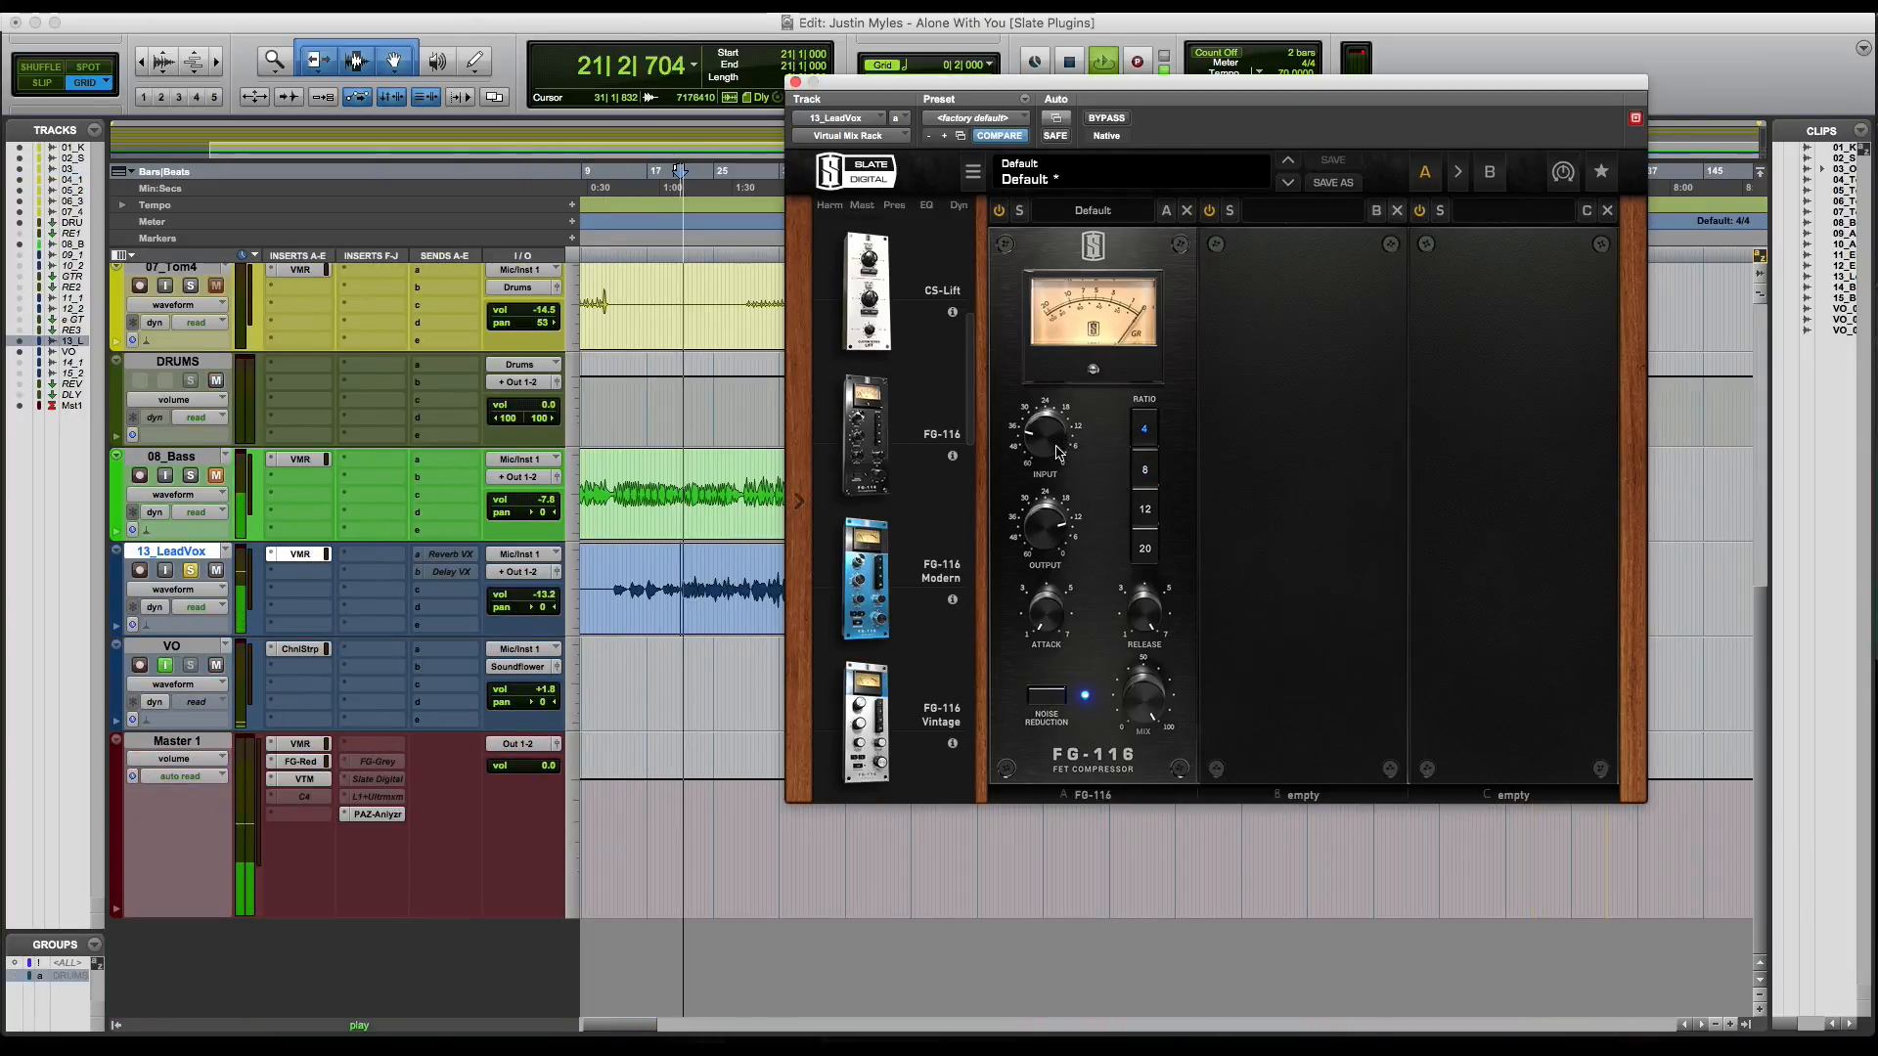
left_click_drag(1051, 439, 1057, 403)
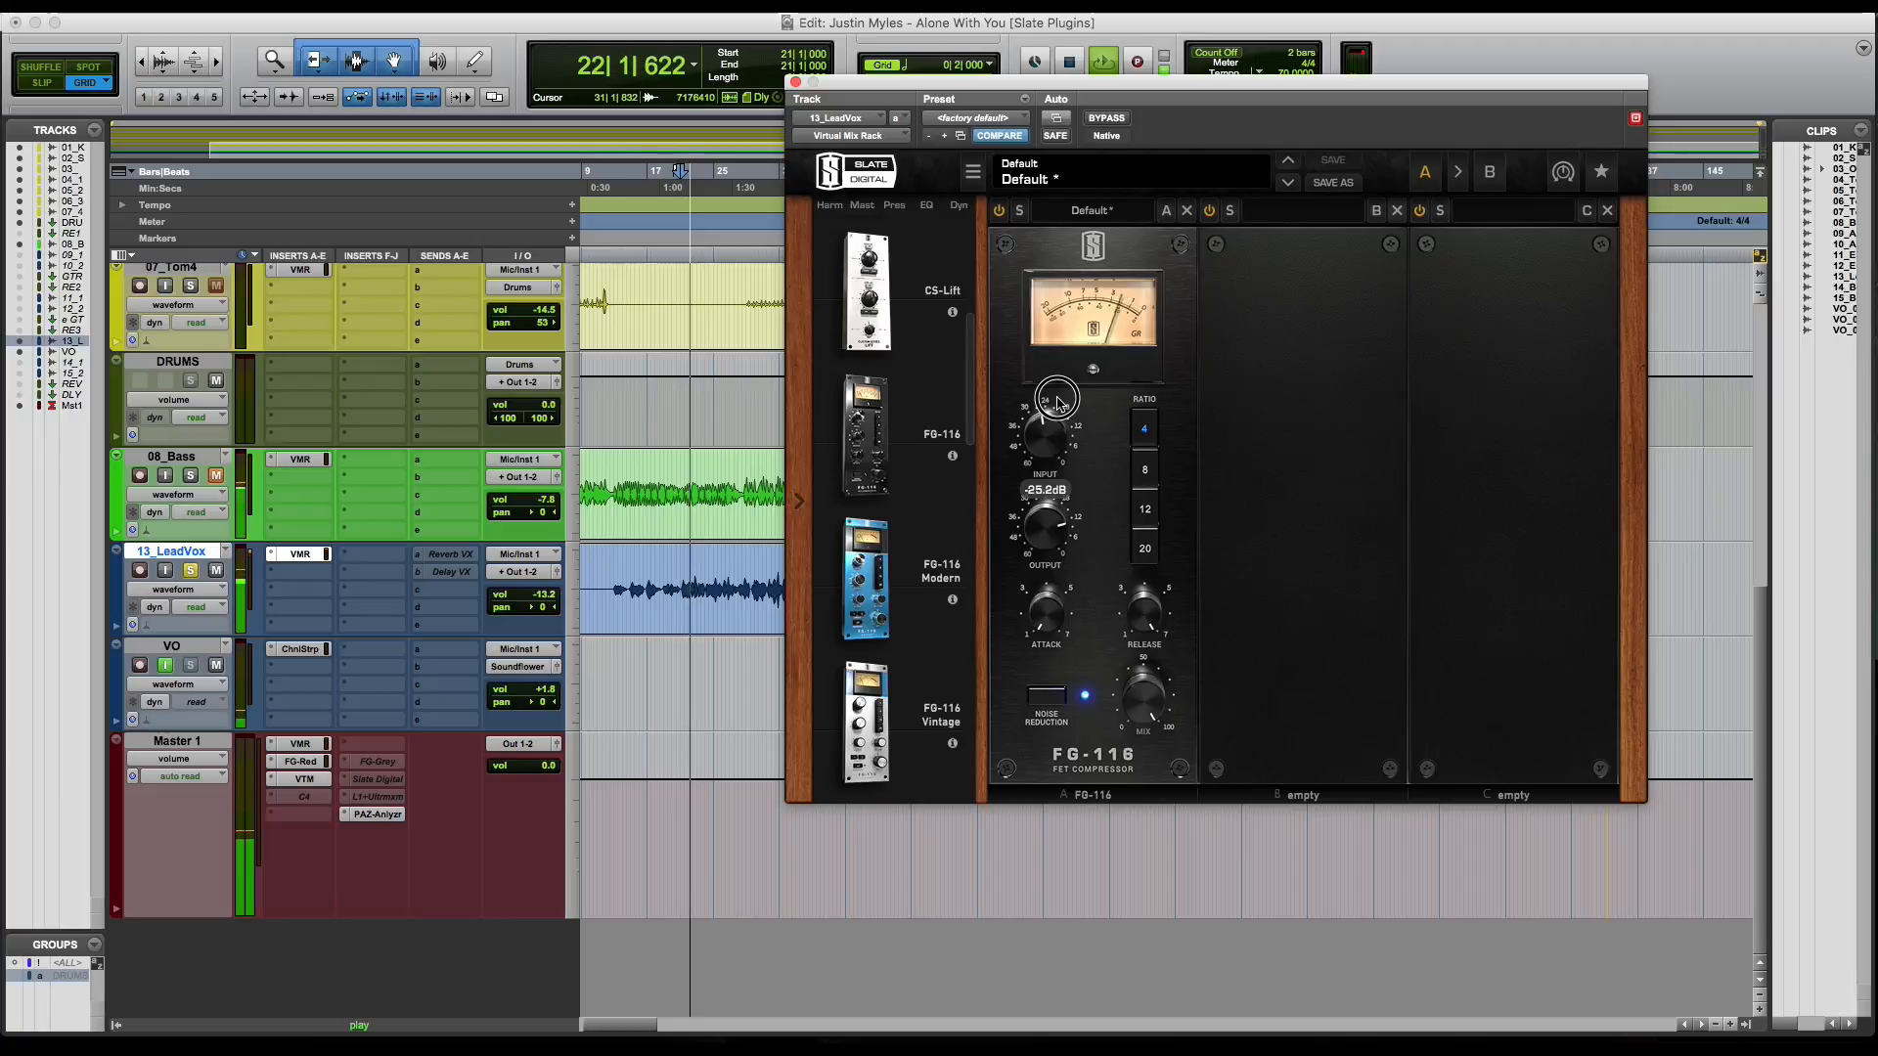
left_click_drag(1055, 446, 1055, 440)
left_click_drag(1052, 599, 1050, 520)
left_click_drag(1049, 453, 1049, 450)
left_click_drag(1061, 557, 1060, 557)
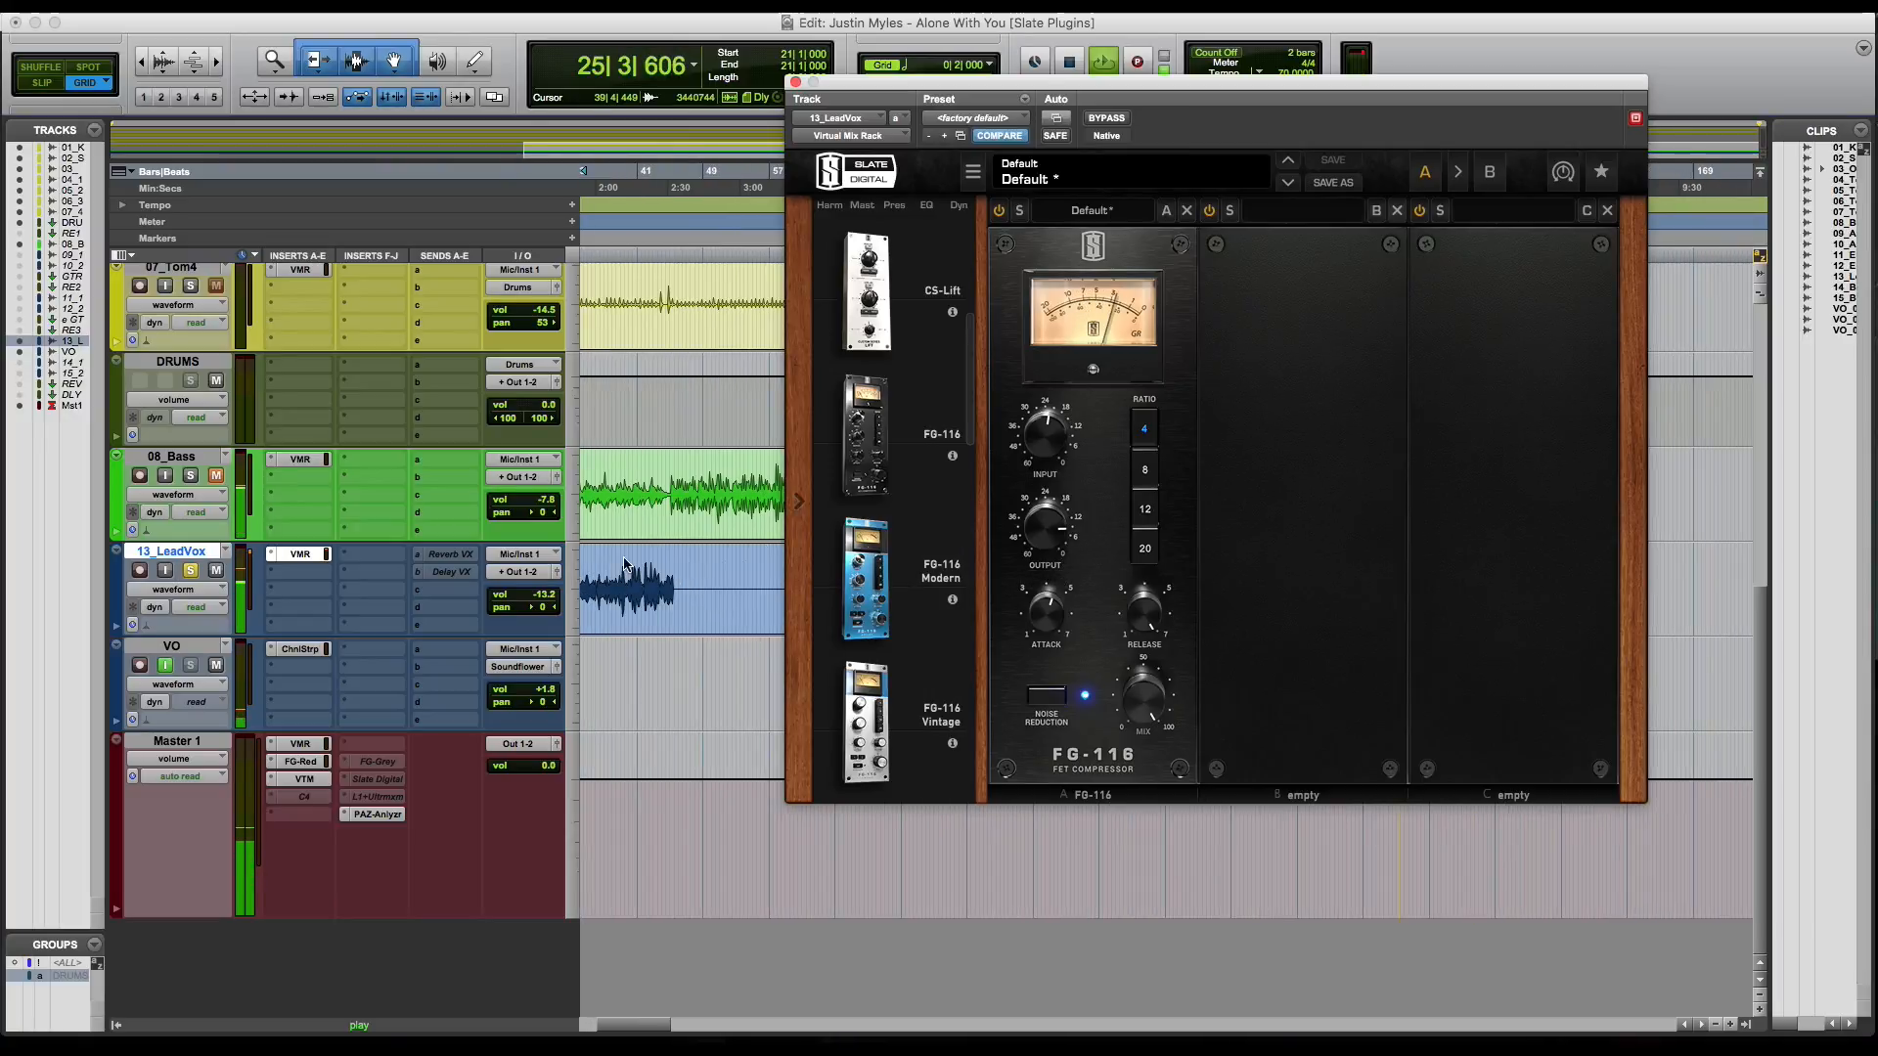
Step: Play the lead vocal from bar 39, compare it with the rack bypassed, and lower the FG-116's mix before stopping playback
left_click(622, 249)
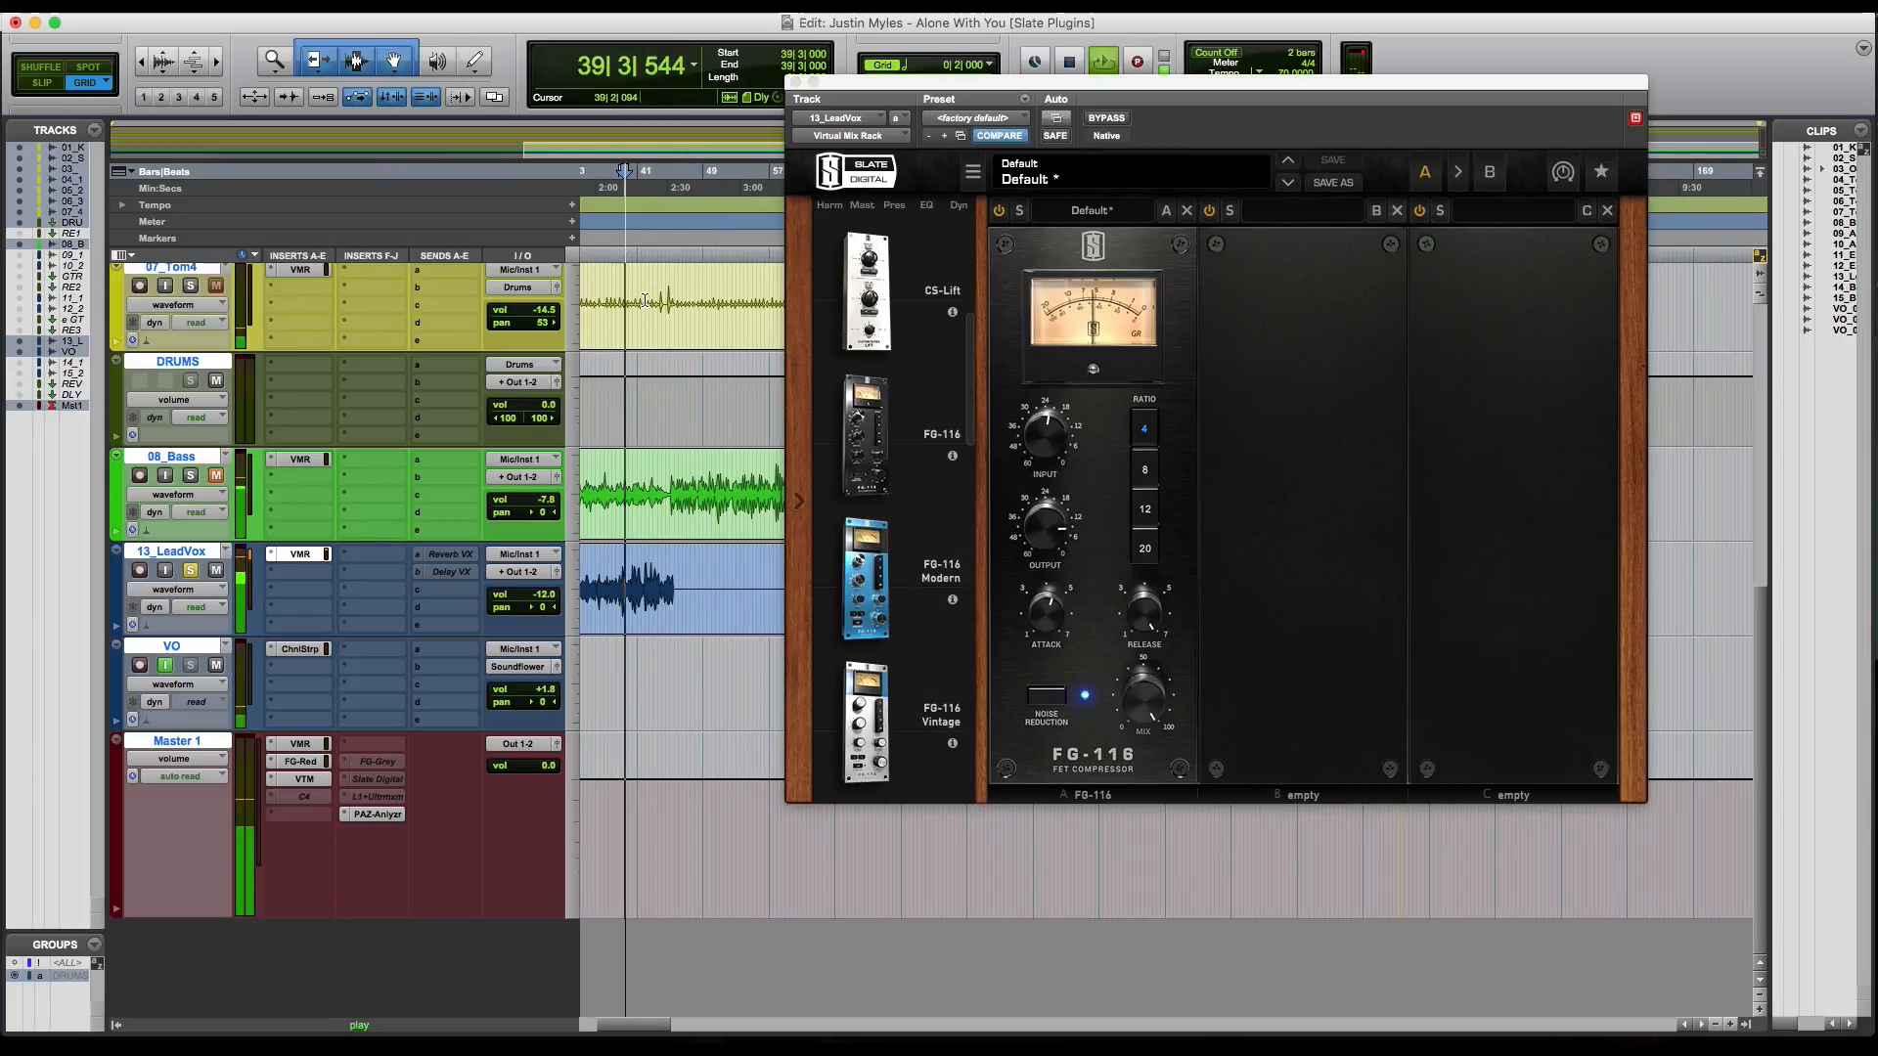
left_click(1114, 118)
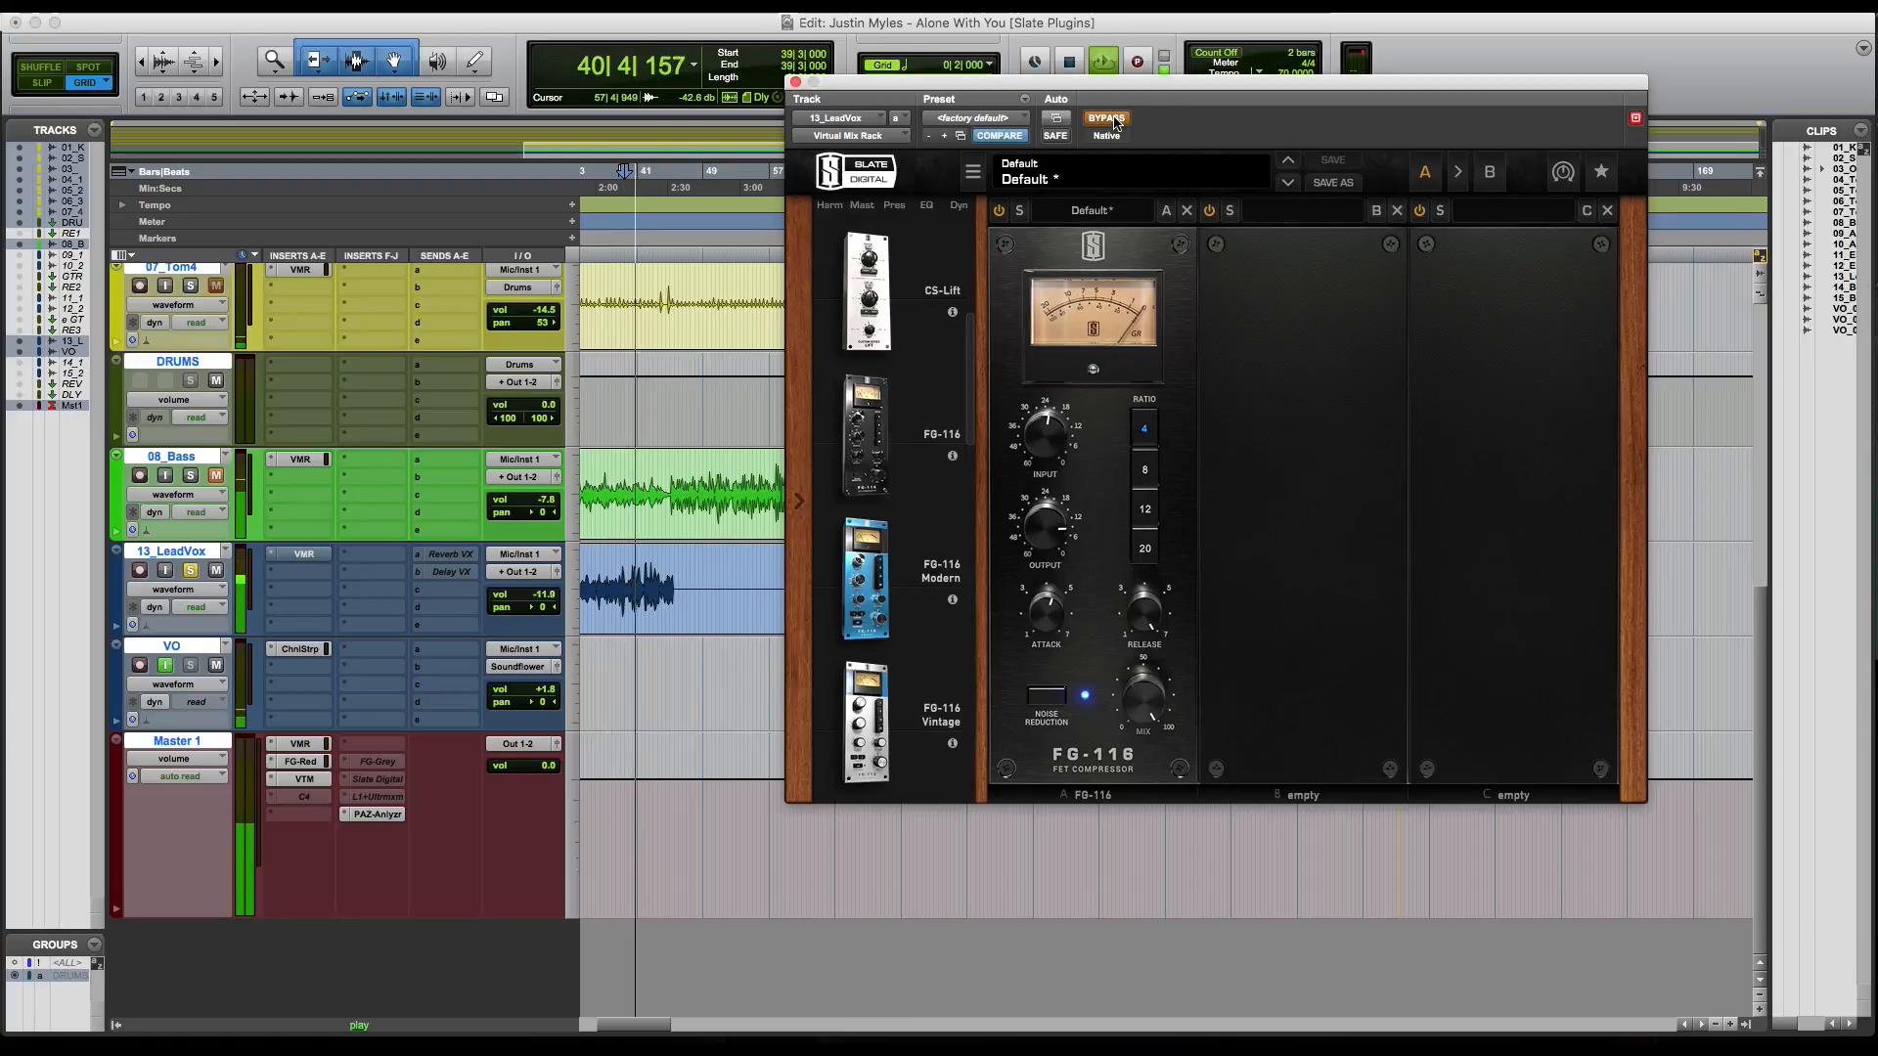
left_click(1114, 118)
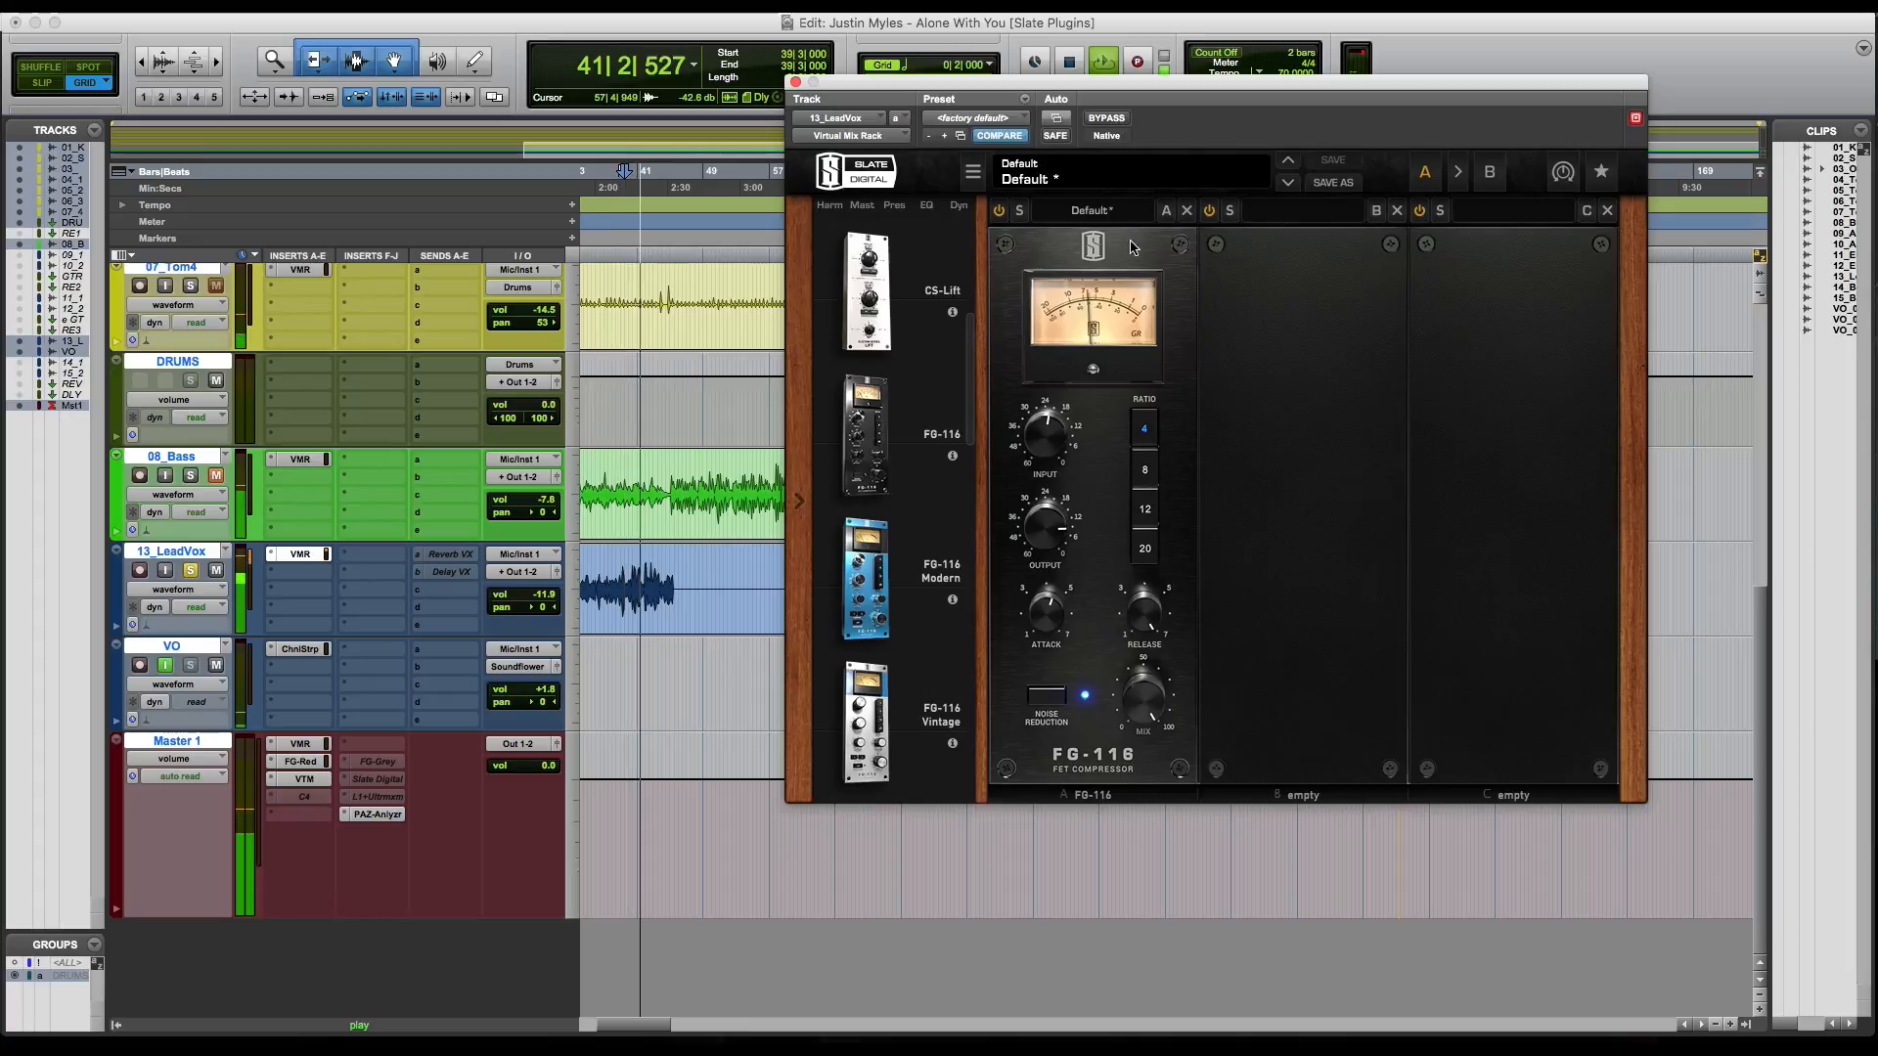
left_click_drag(1153, 711, 1147, 787)
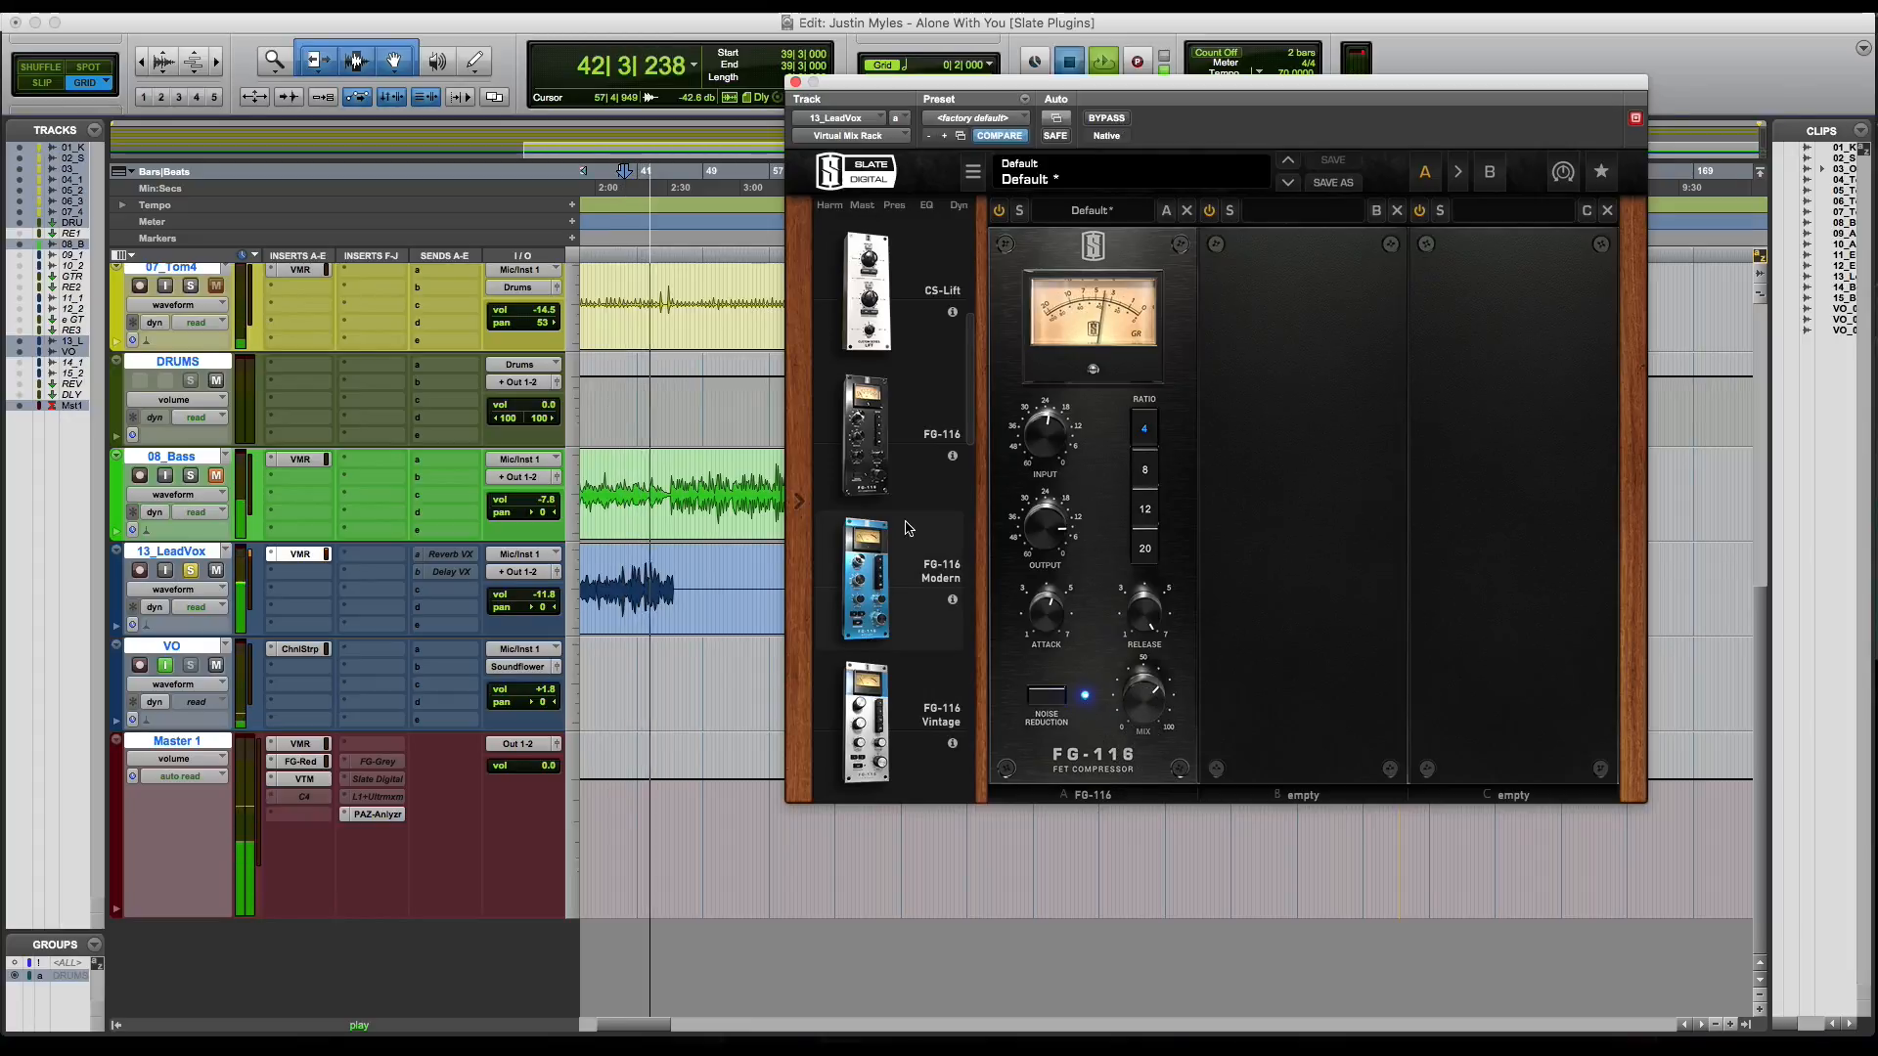
key("space")
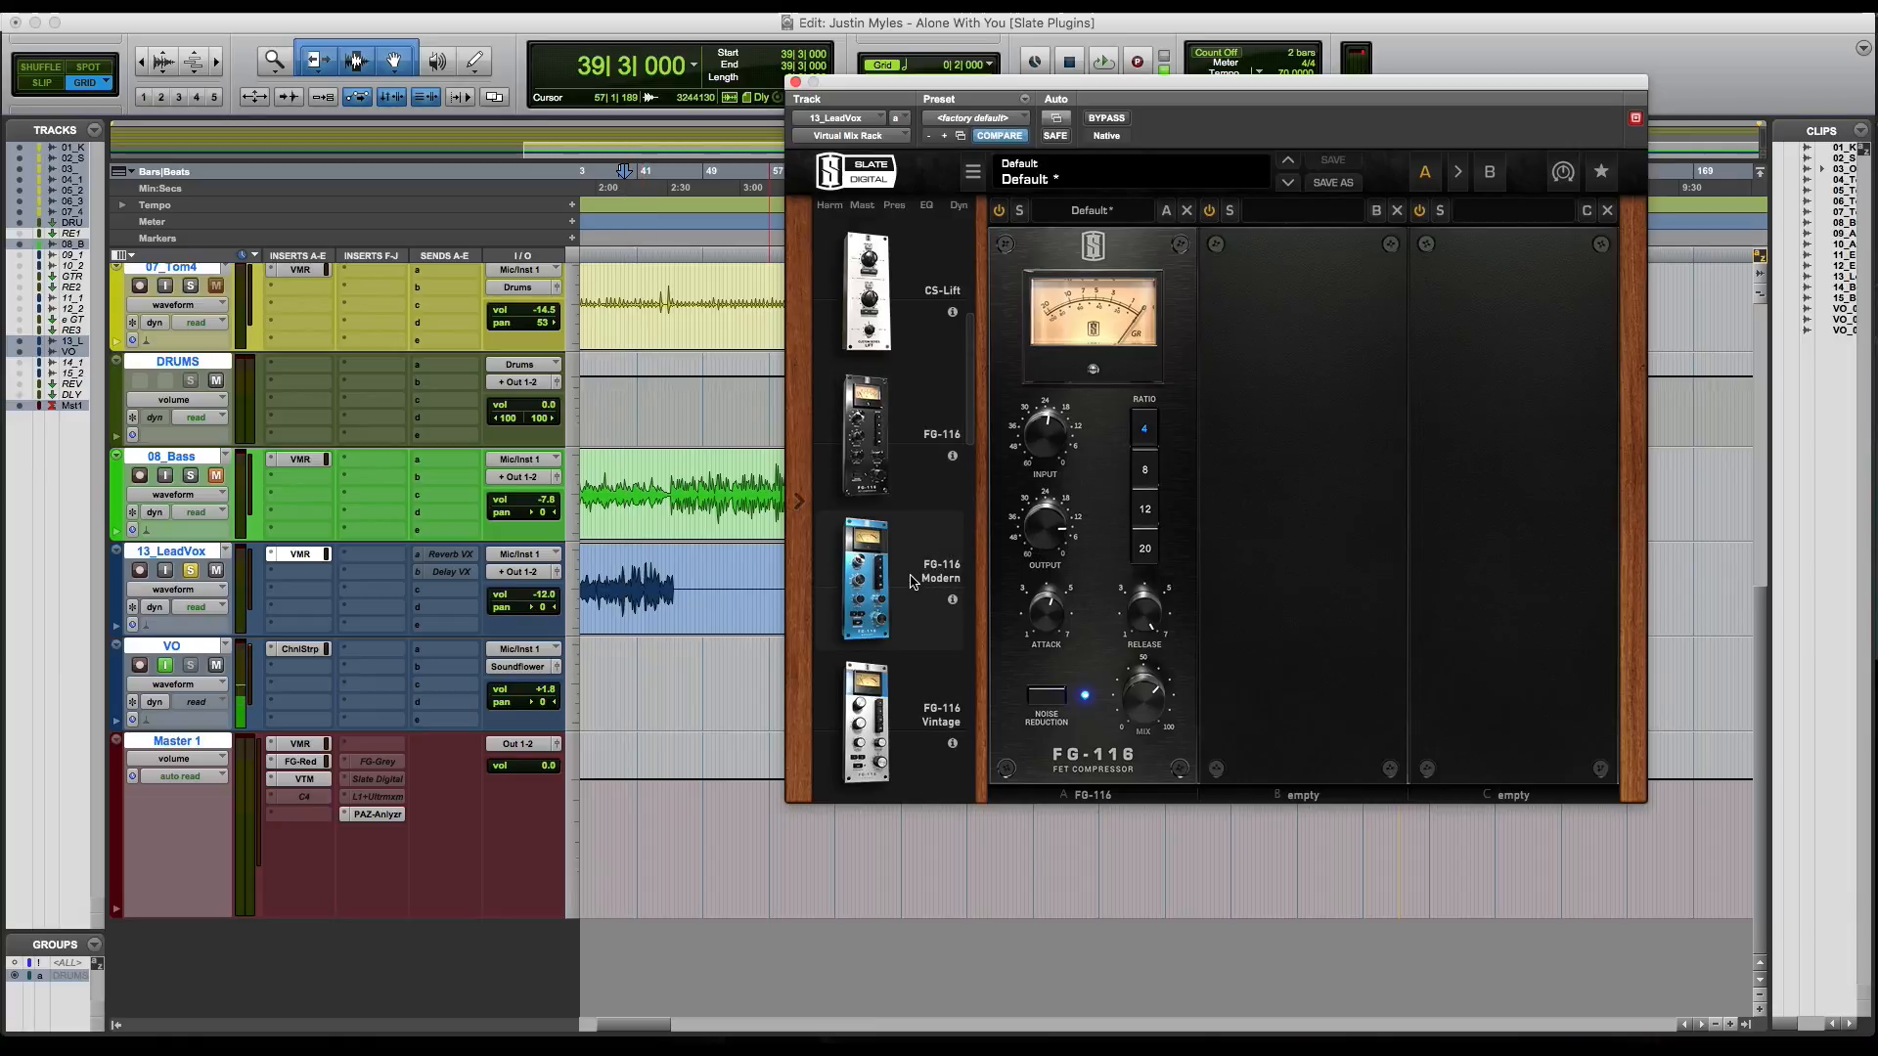
Step: Replace the FG-116 in the lead vocal's rack with The Monster dynamic processor in the first slot
scroll(921, 597, "down", 1)
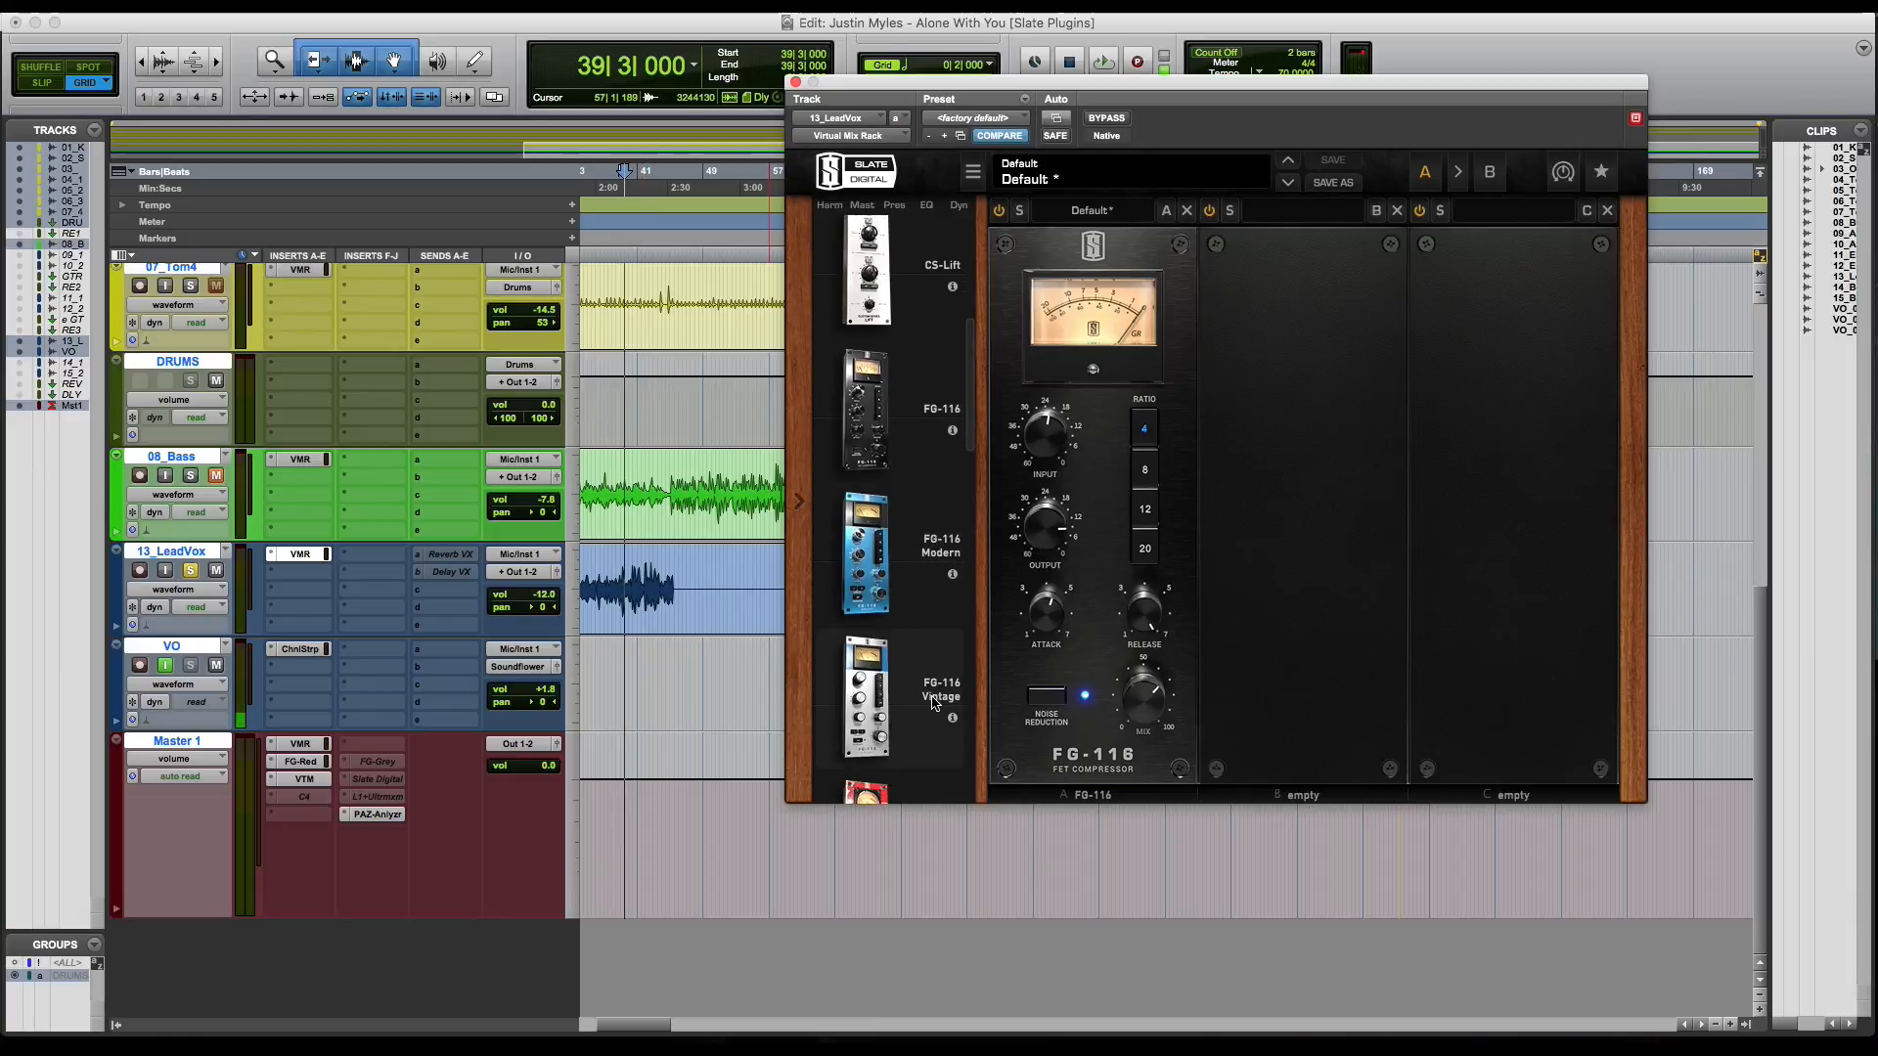
scroll(931, 702, "down", 1)
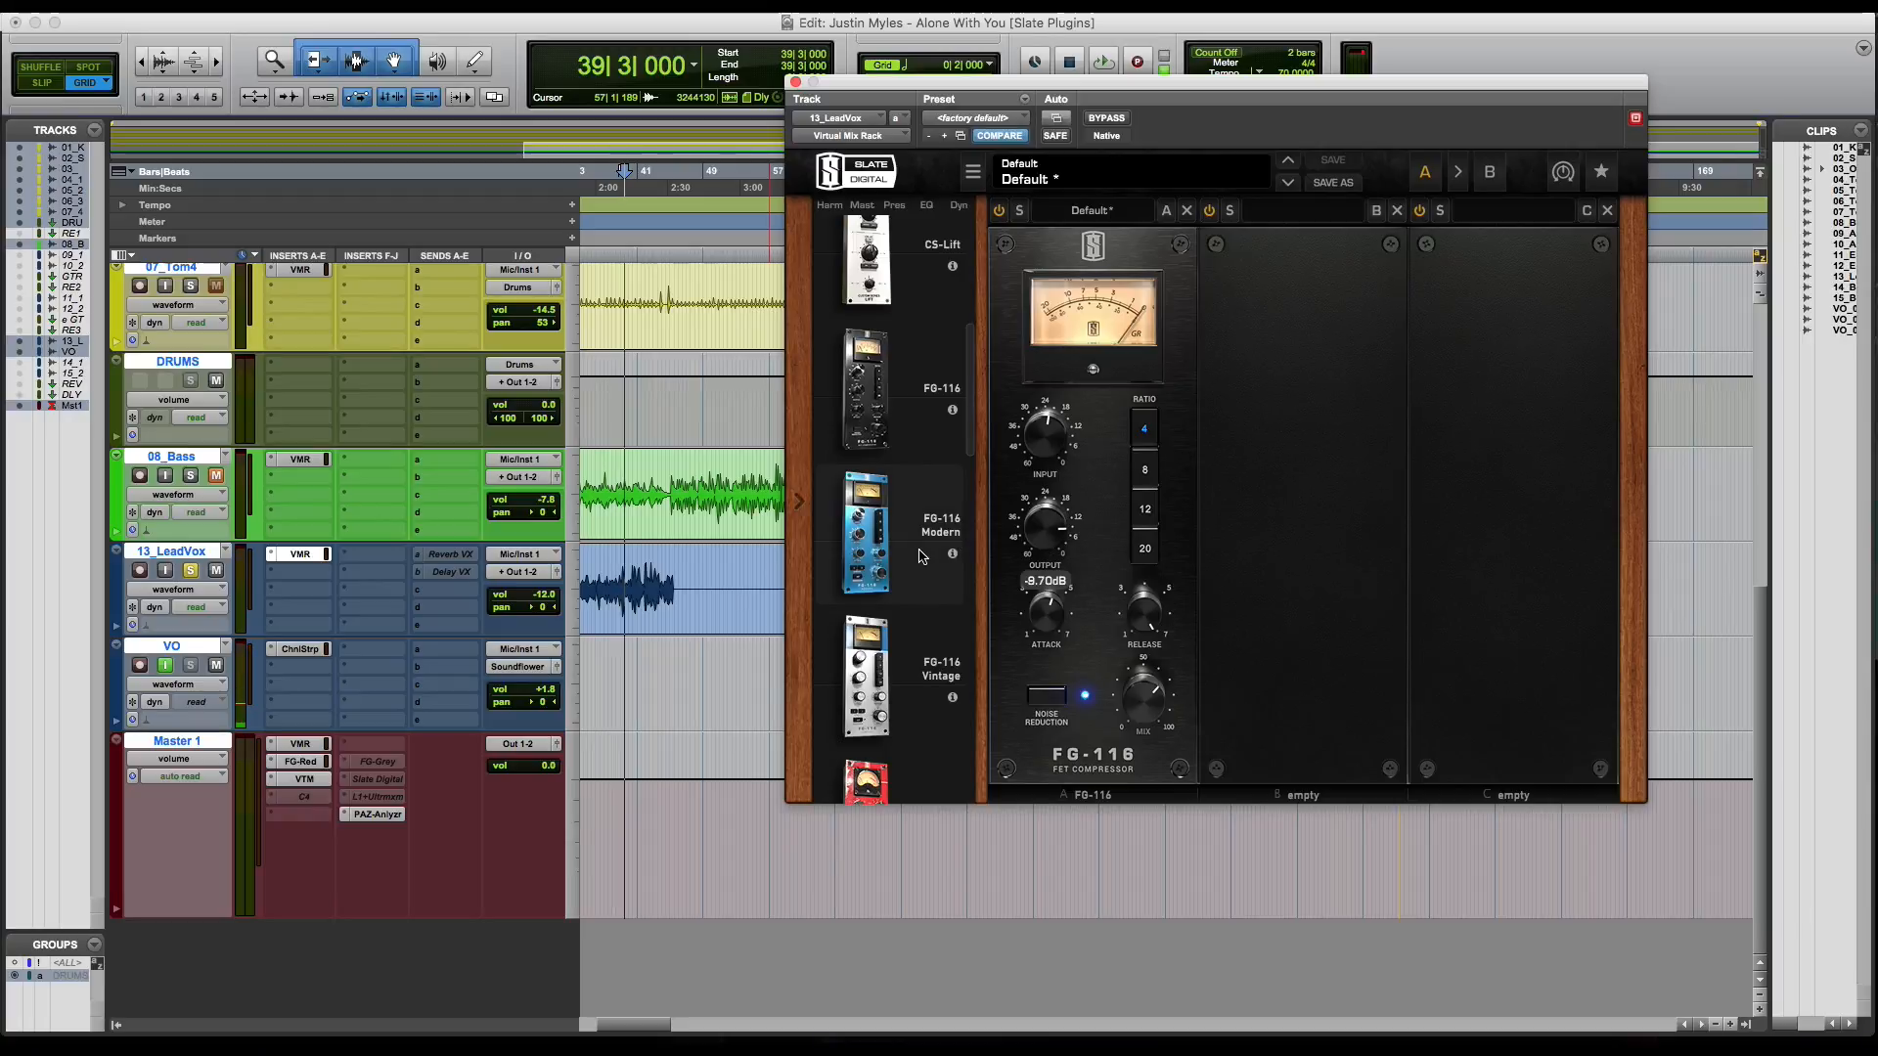
scroll(922, 556, "down", 1)
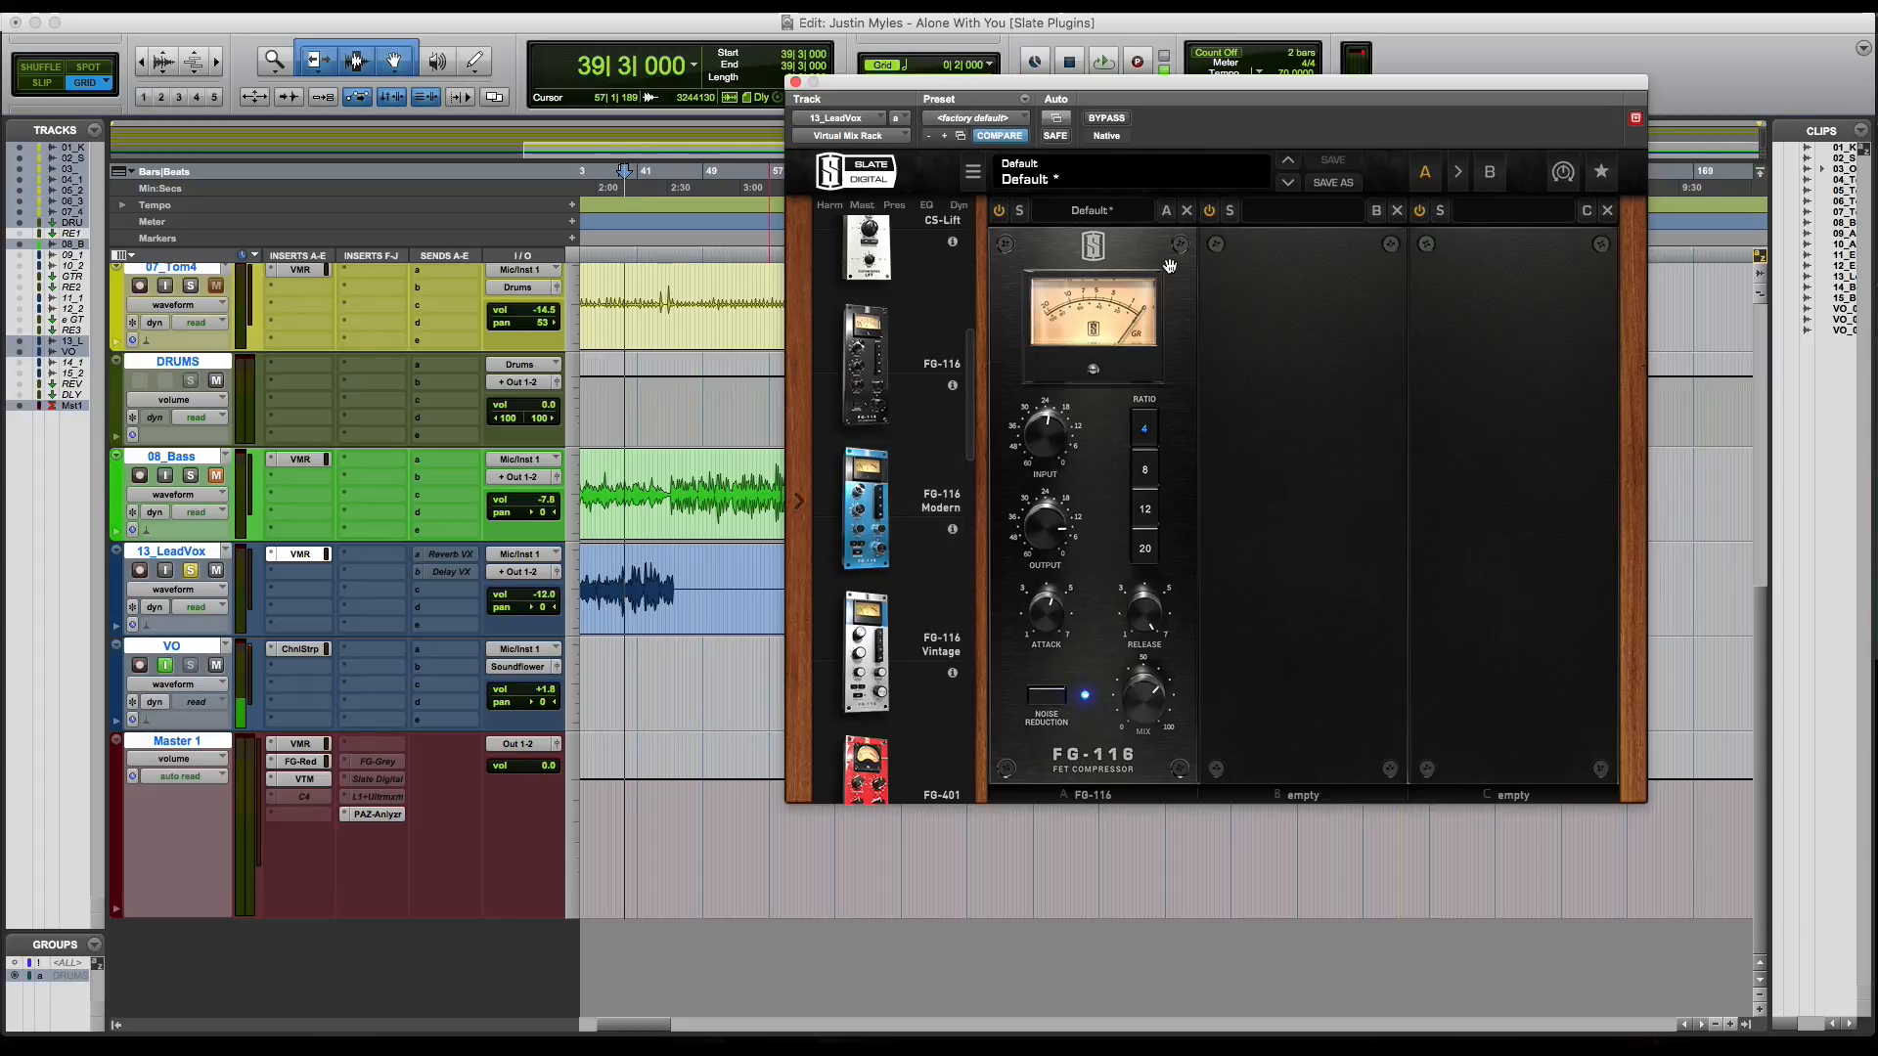
left_click(1187, 210)
scroll(924, 411, "down", 8)
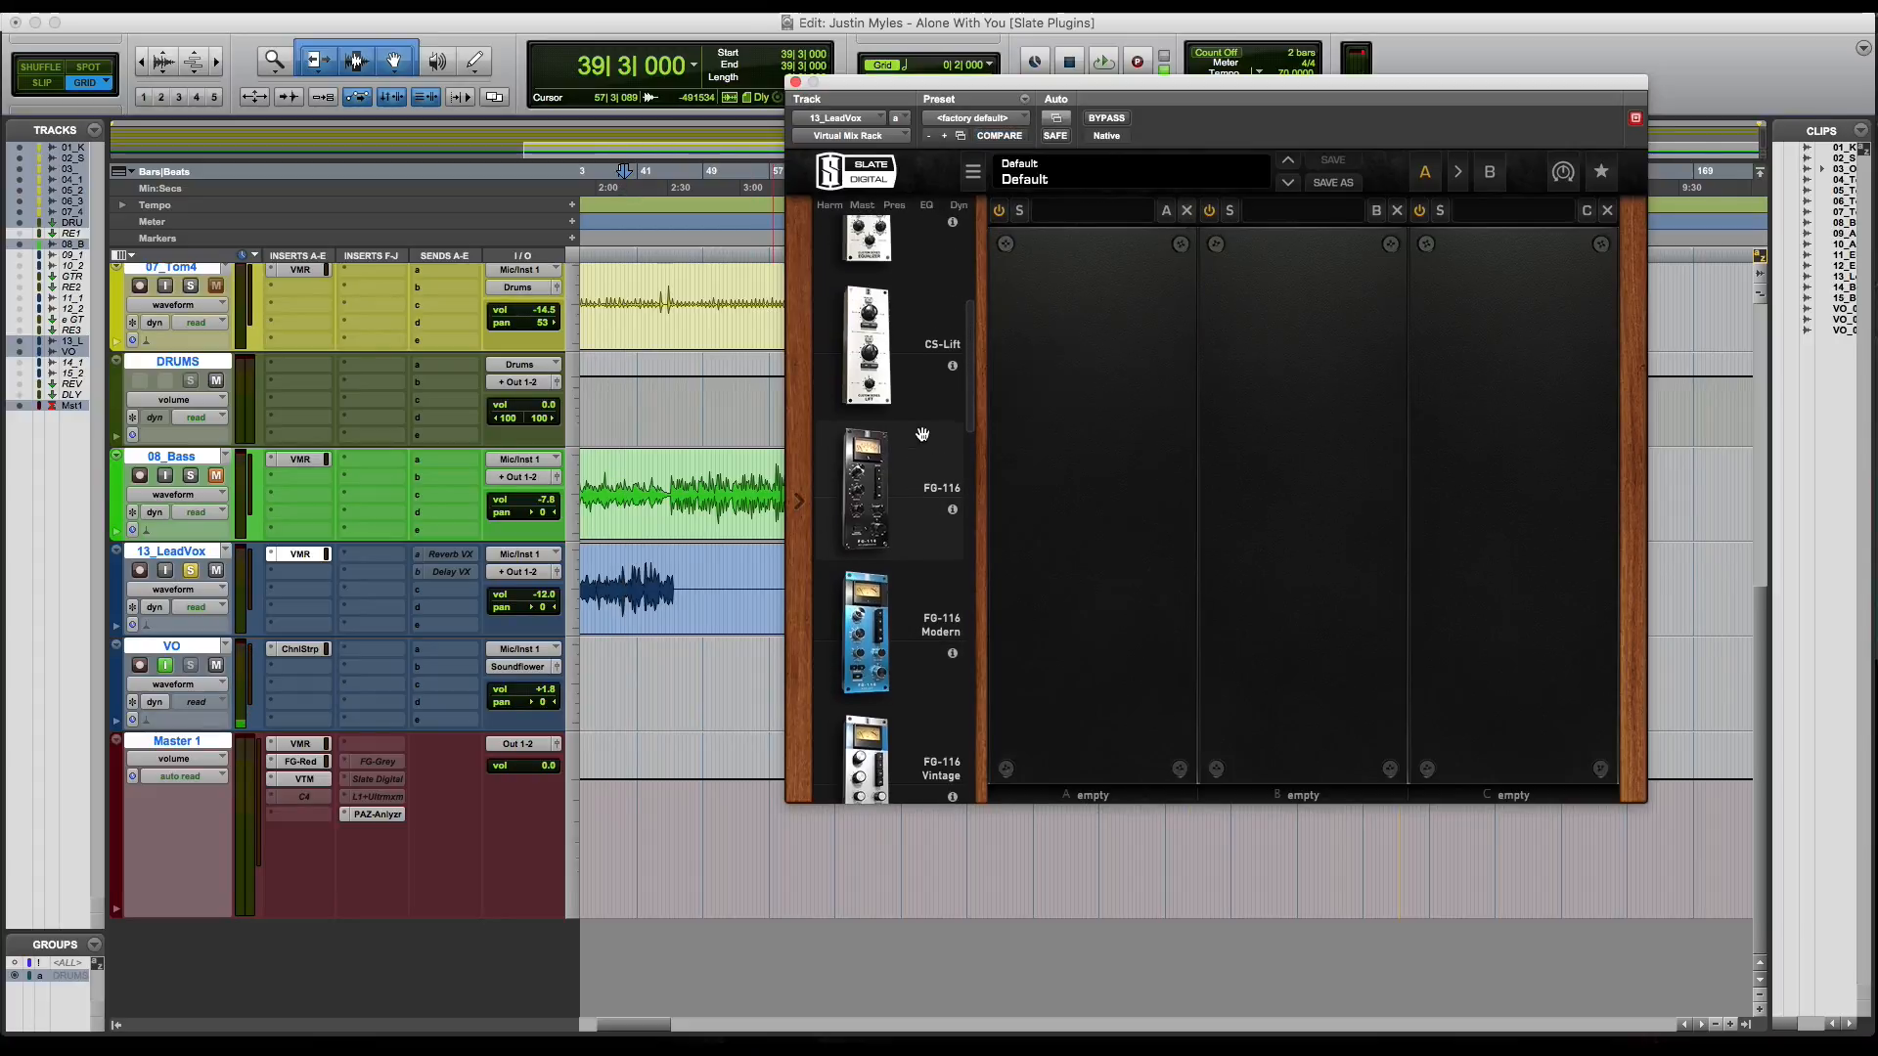
left_click_drag(865, 298, 1071, 390)
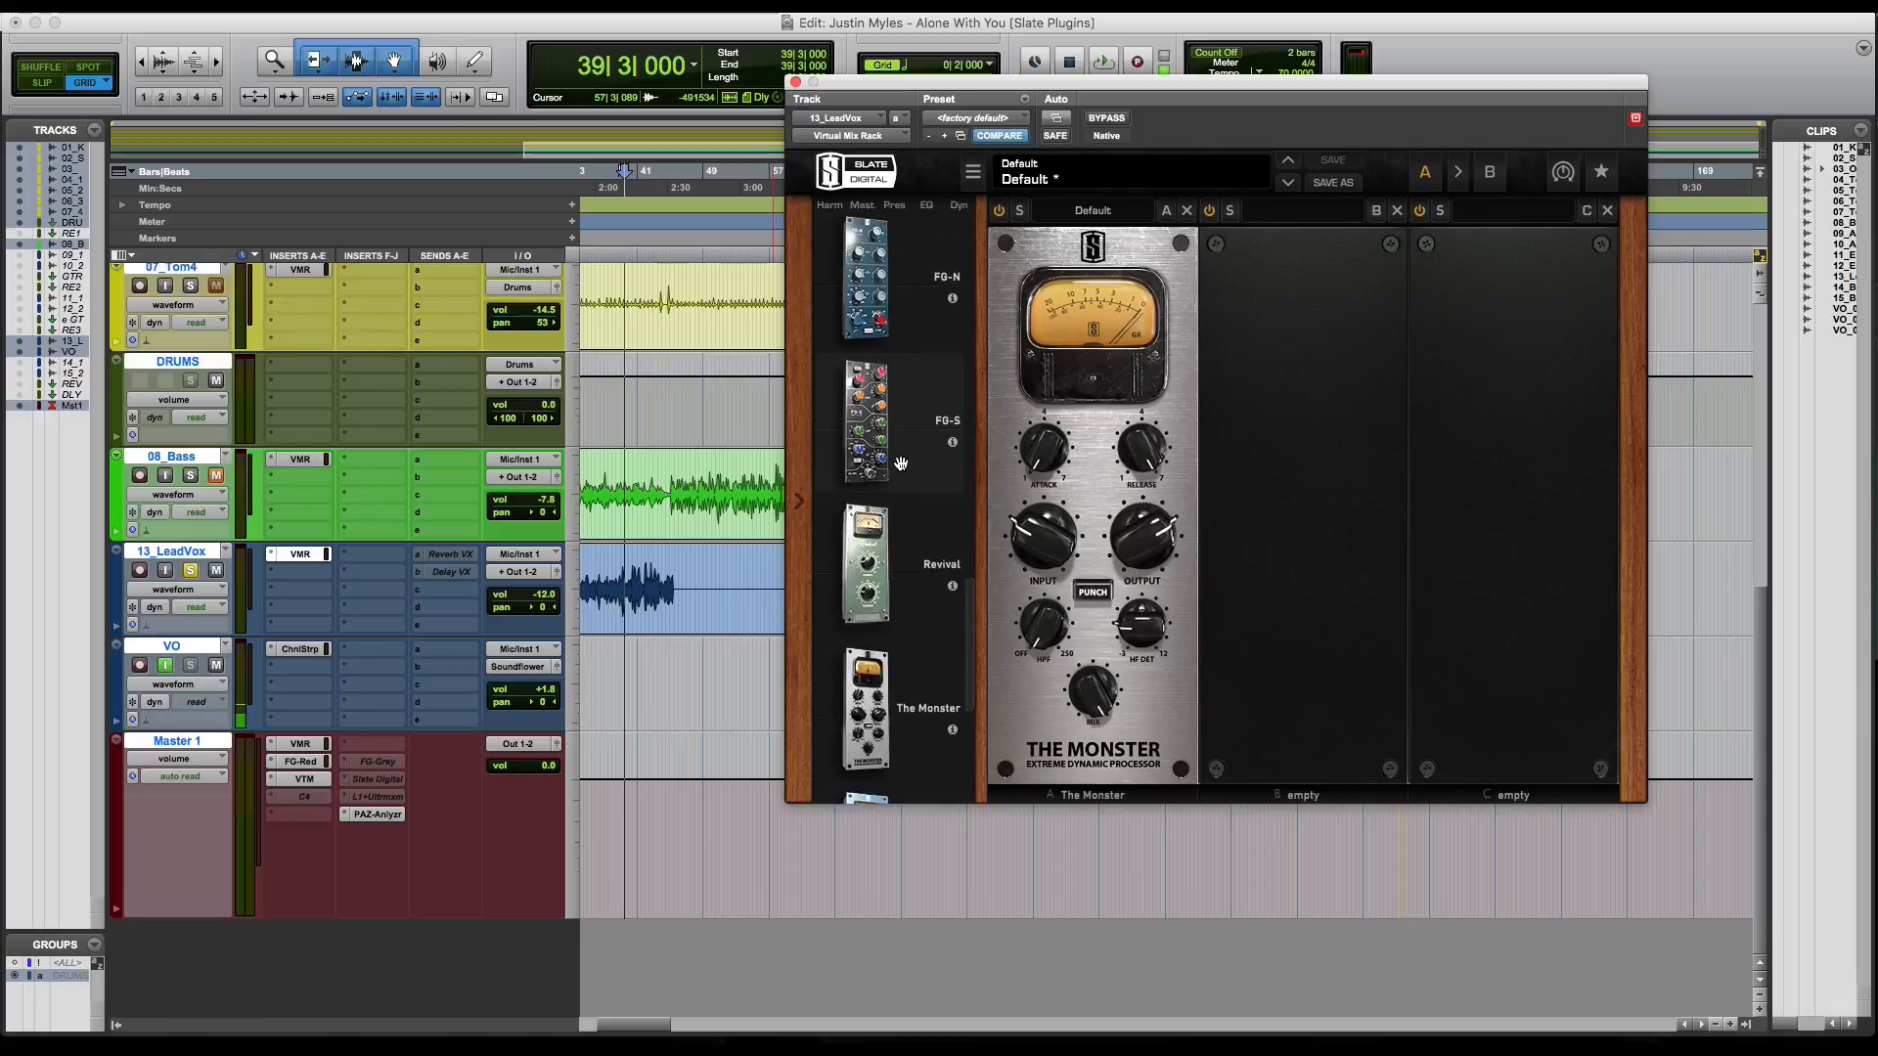
Step: Load the FG-116 beside The Monster in the lead vocal's rack to compare their controls, and remove it again
scroll(899, 484, "up", 15)
scroll(902, 463, "down", 10)
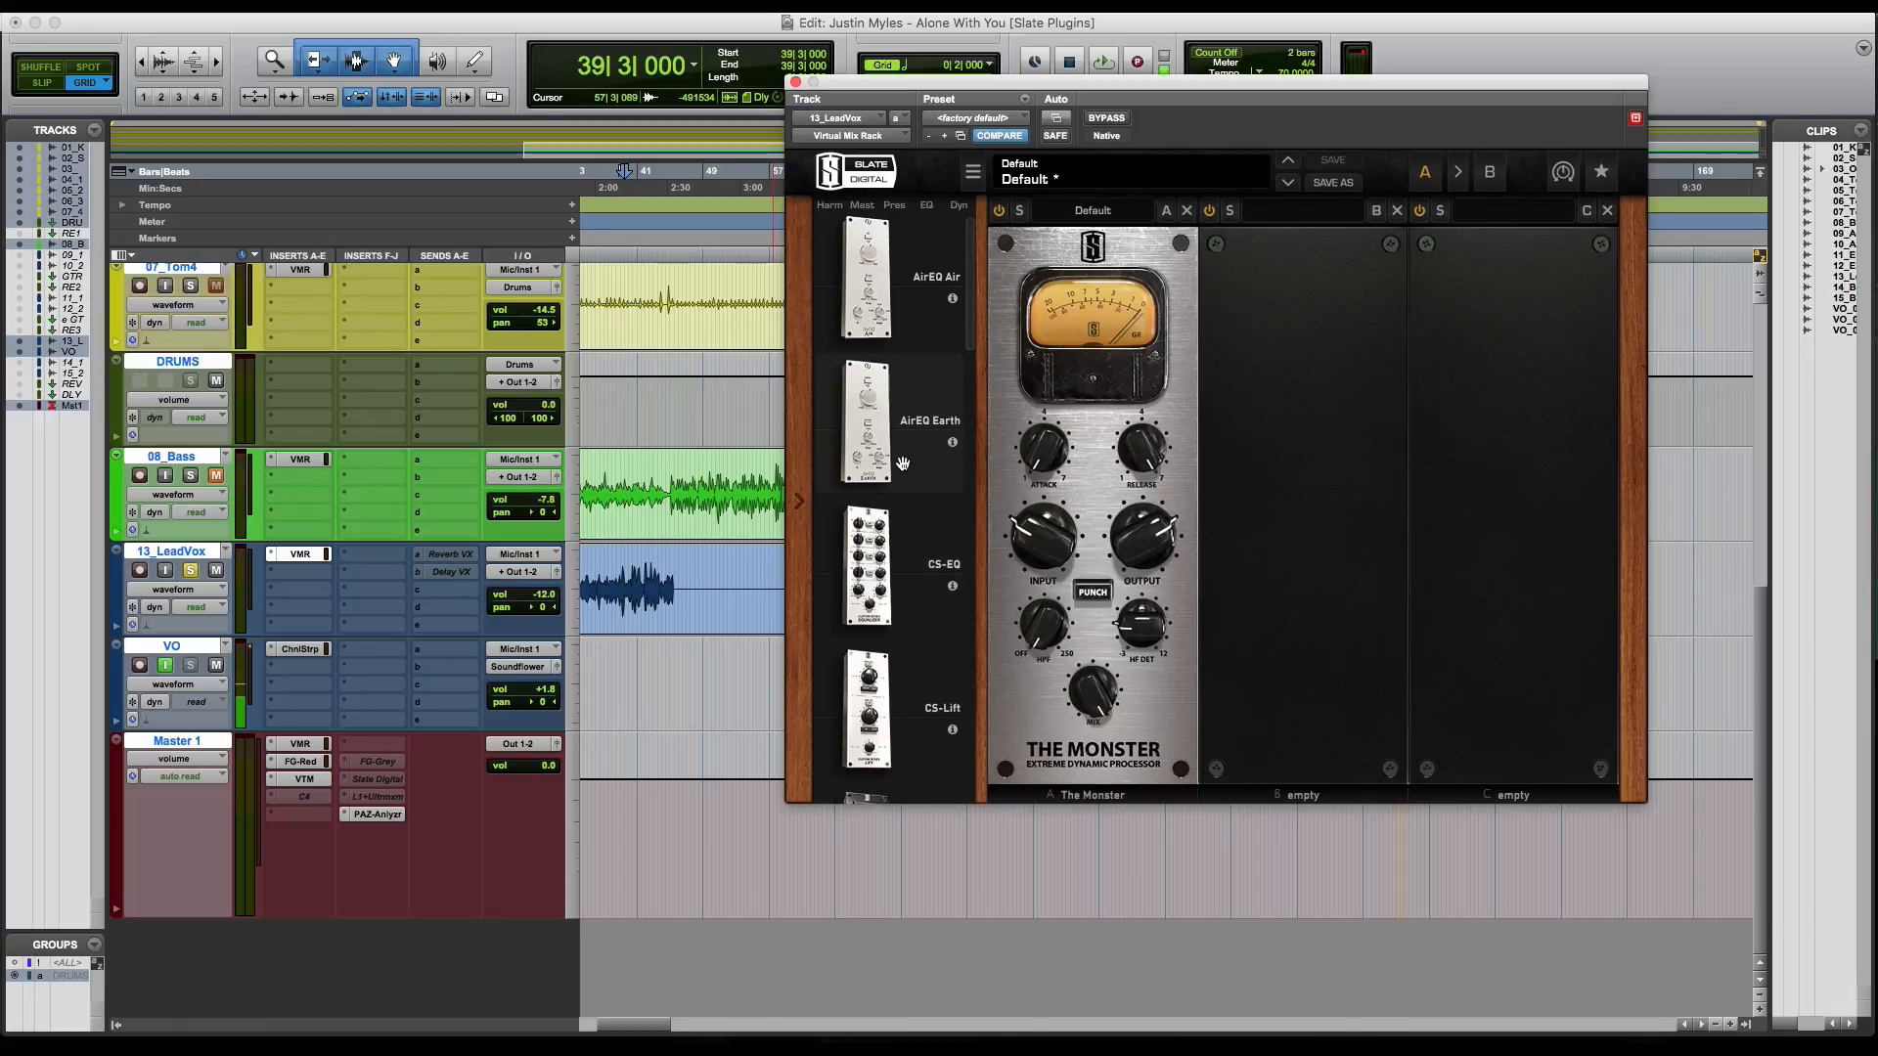
left_click_drag(867, 484, 1300, 498)
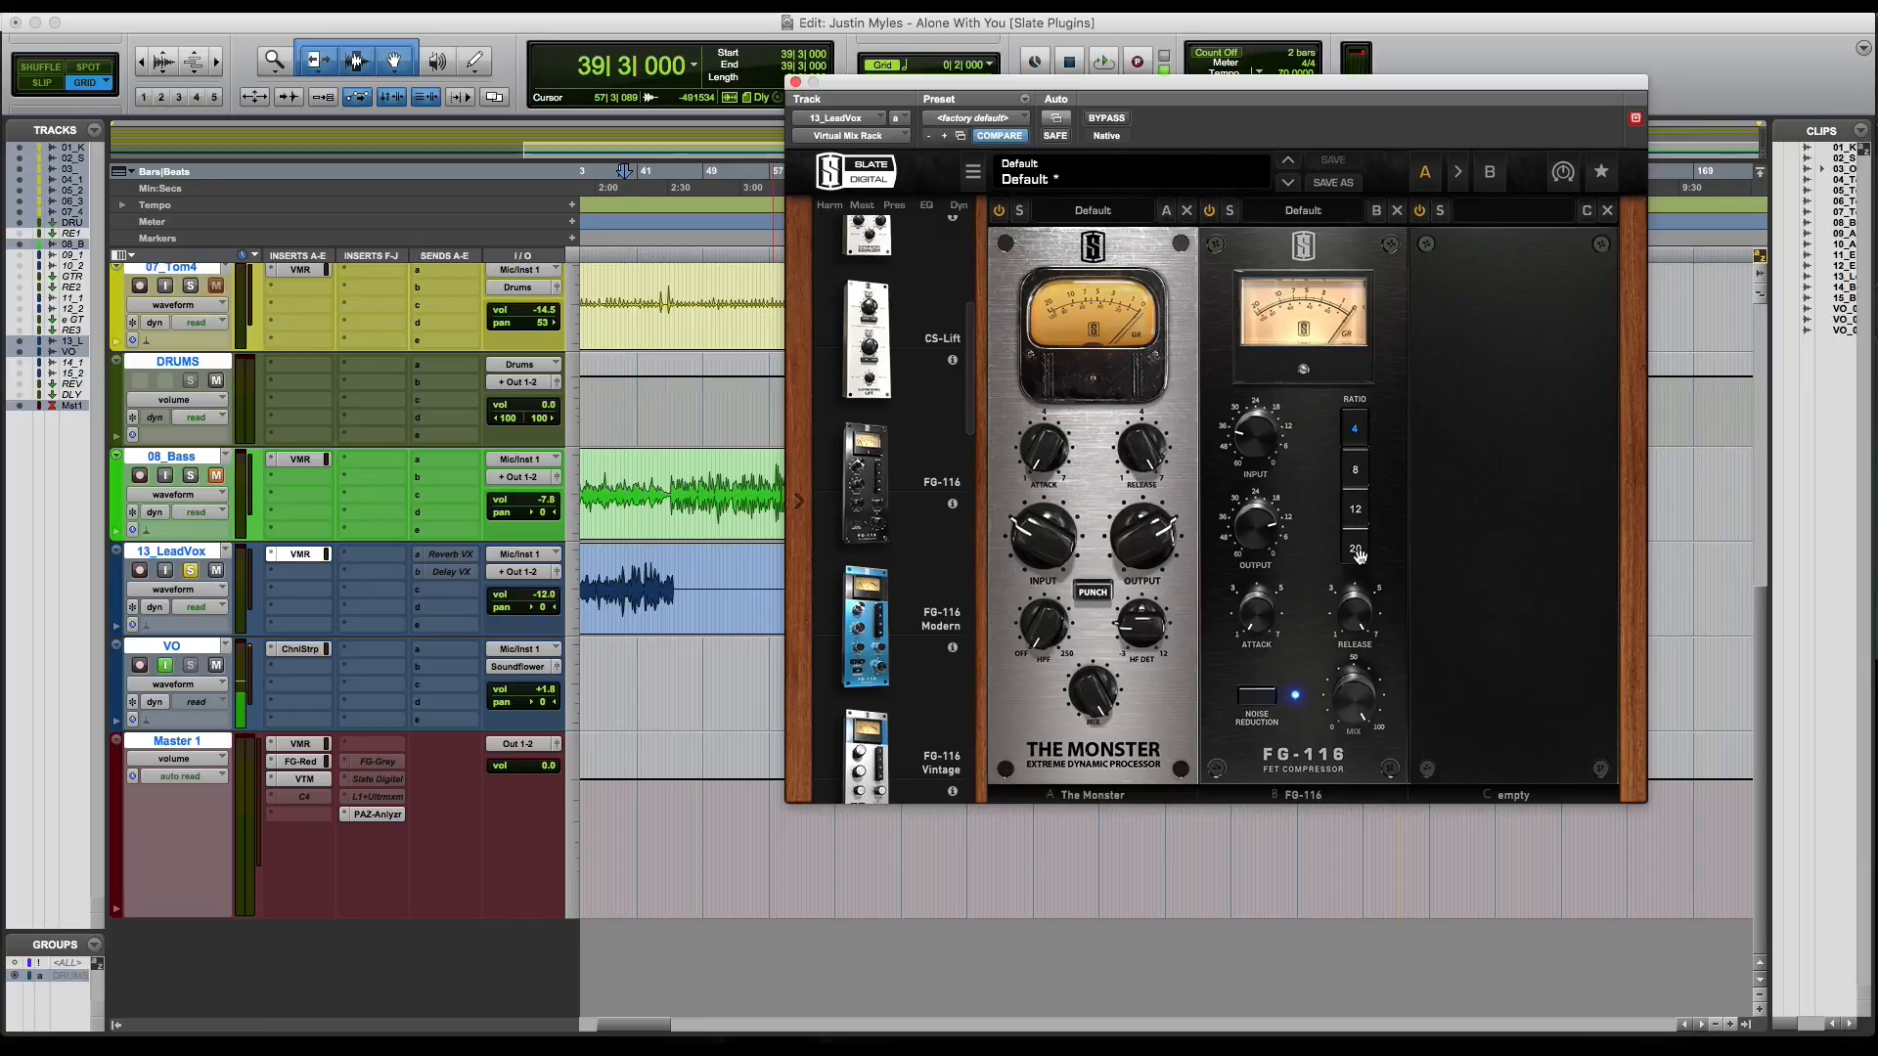
left_click(1397, 210)
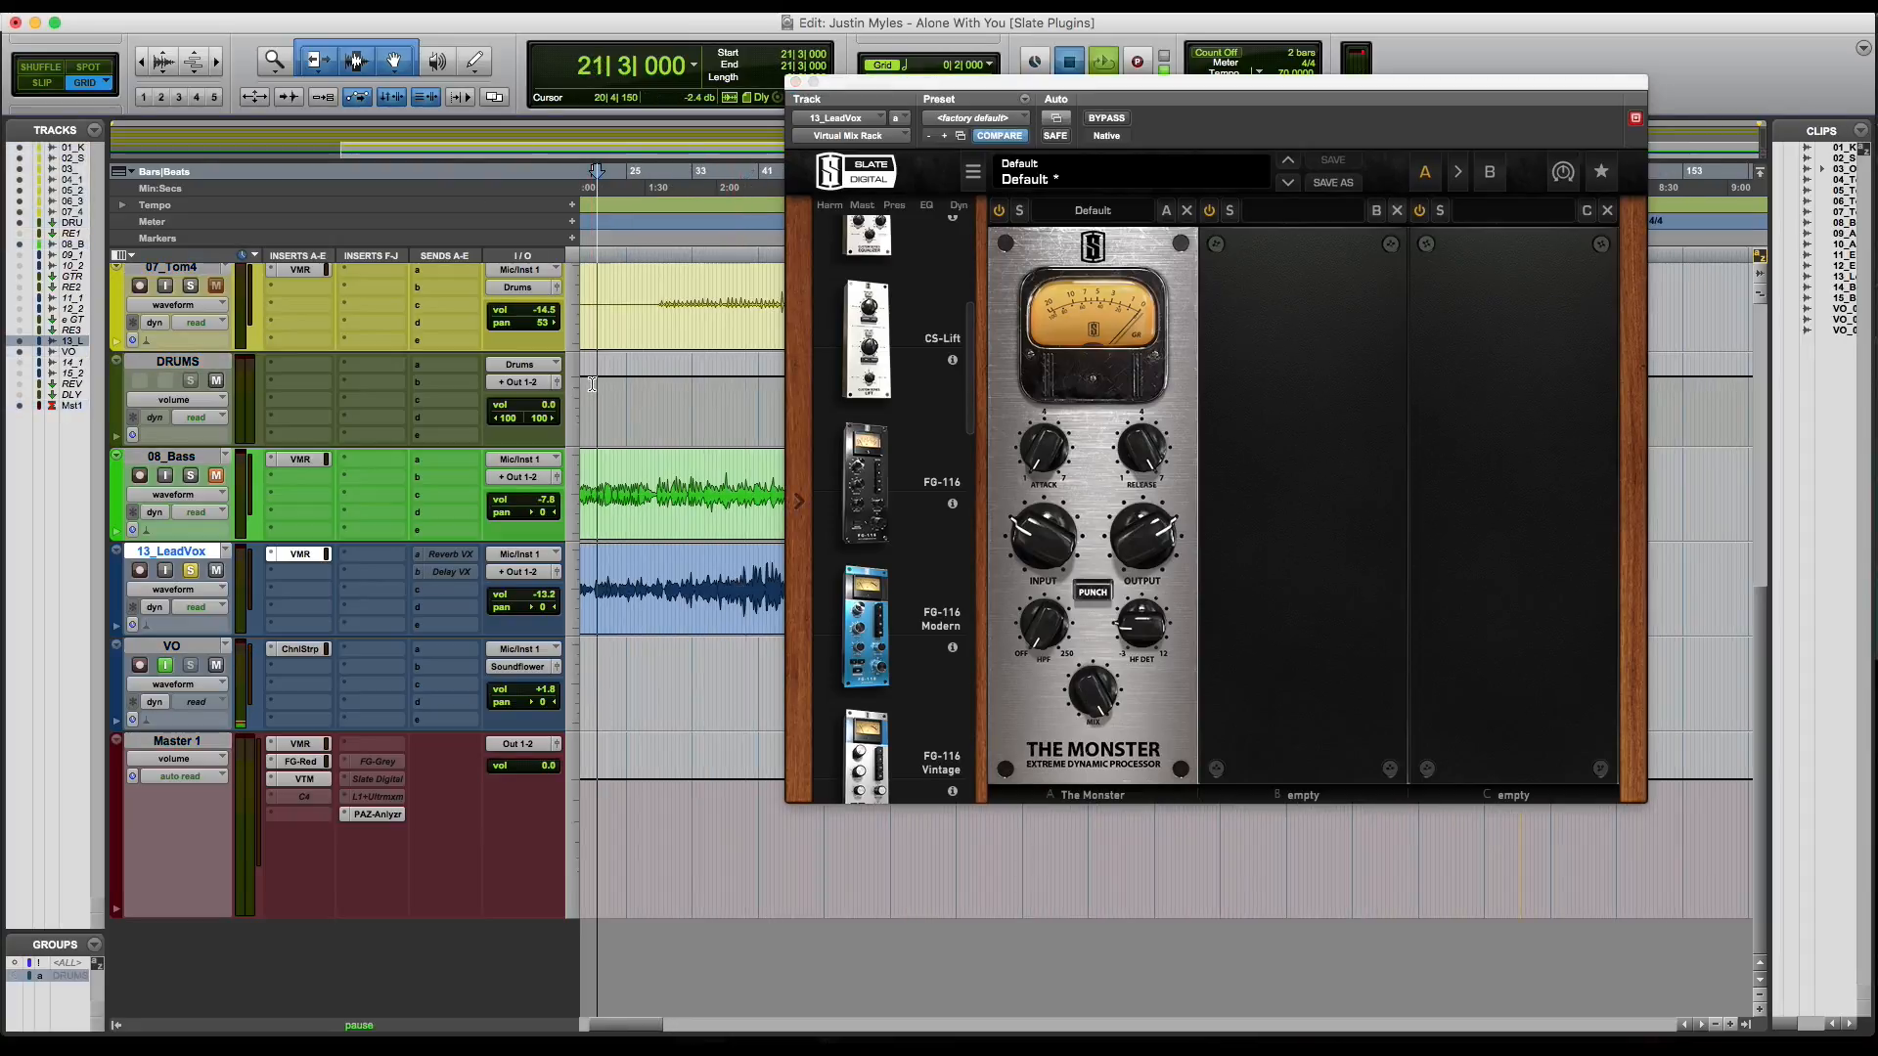
Step: Raise The Monster's input on the lead vocal during playback, and stop playback
key("space")
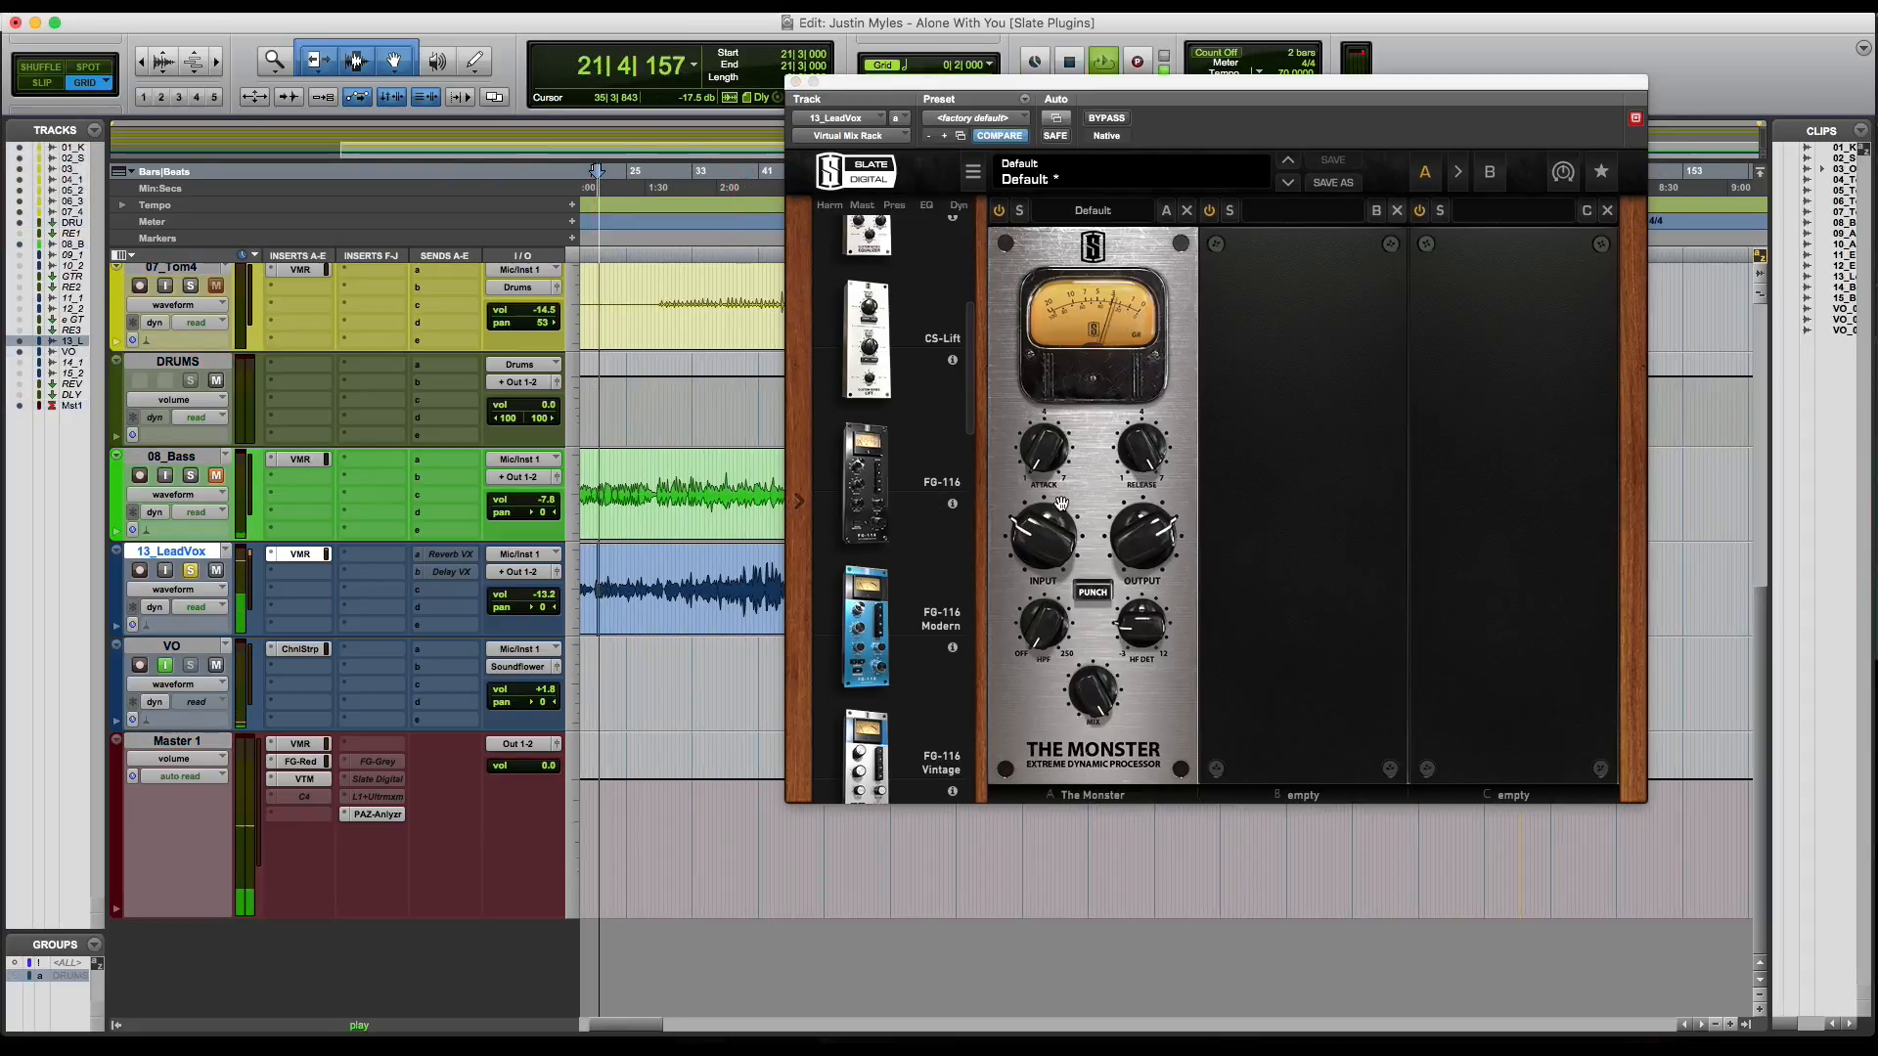
left_click_drag(1023, 529, 1134, 548)
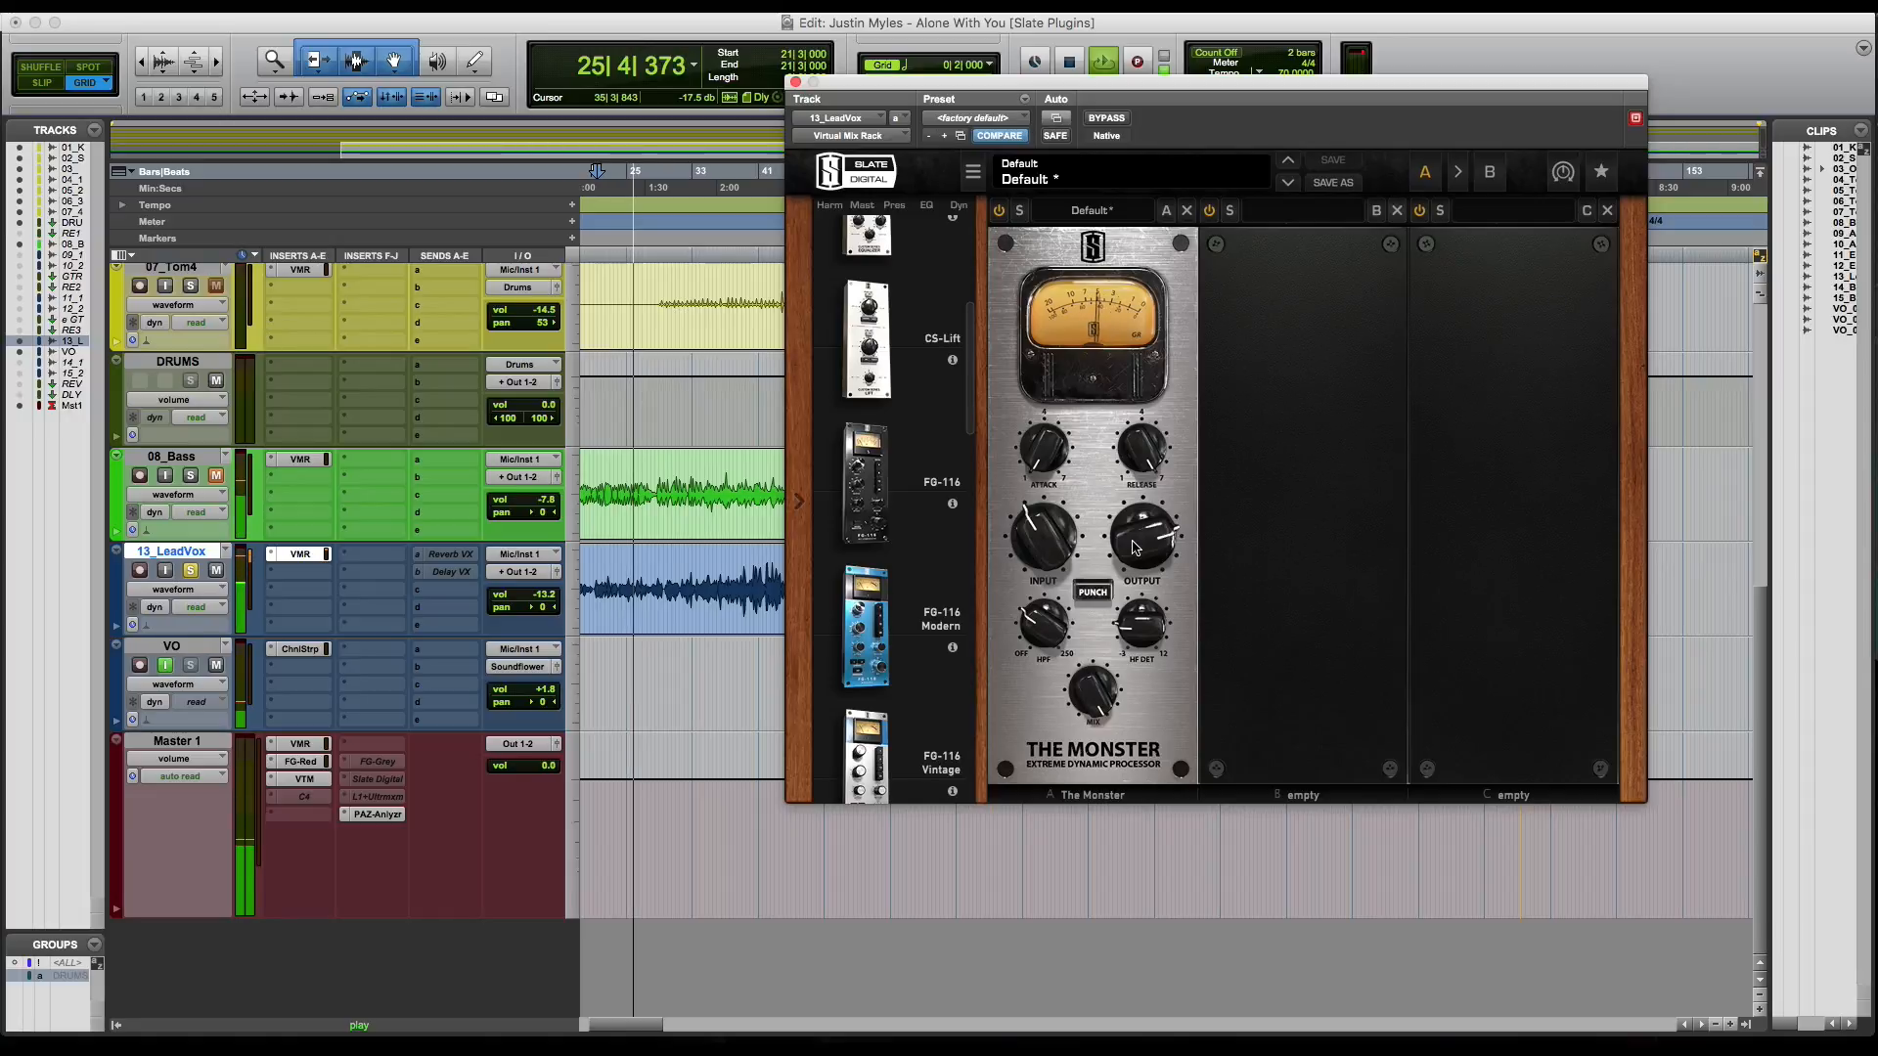
key("space")
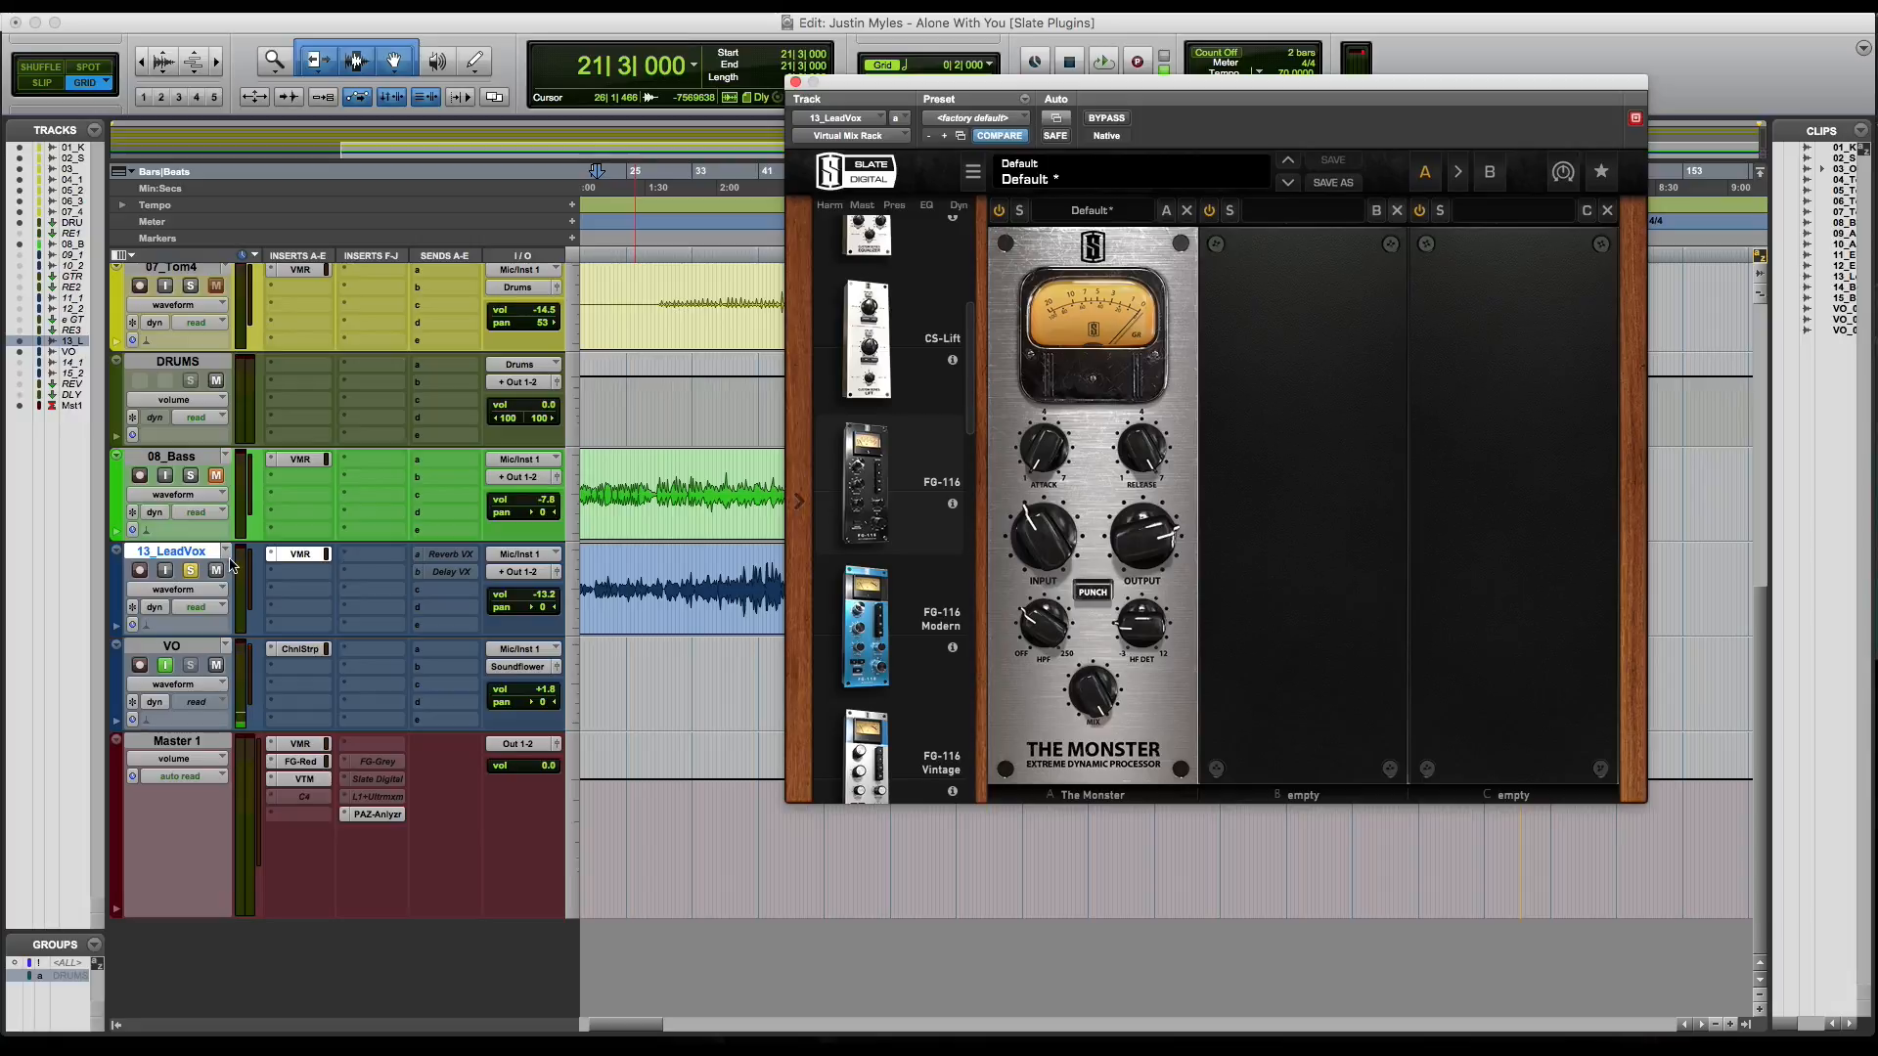
Step: Unsolo the lead vocal, solo the Overheads track, and open its Virtual Mix Rack
left_click(198, 576)
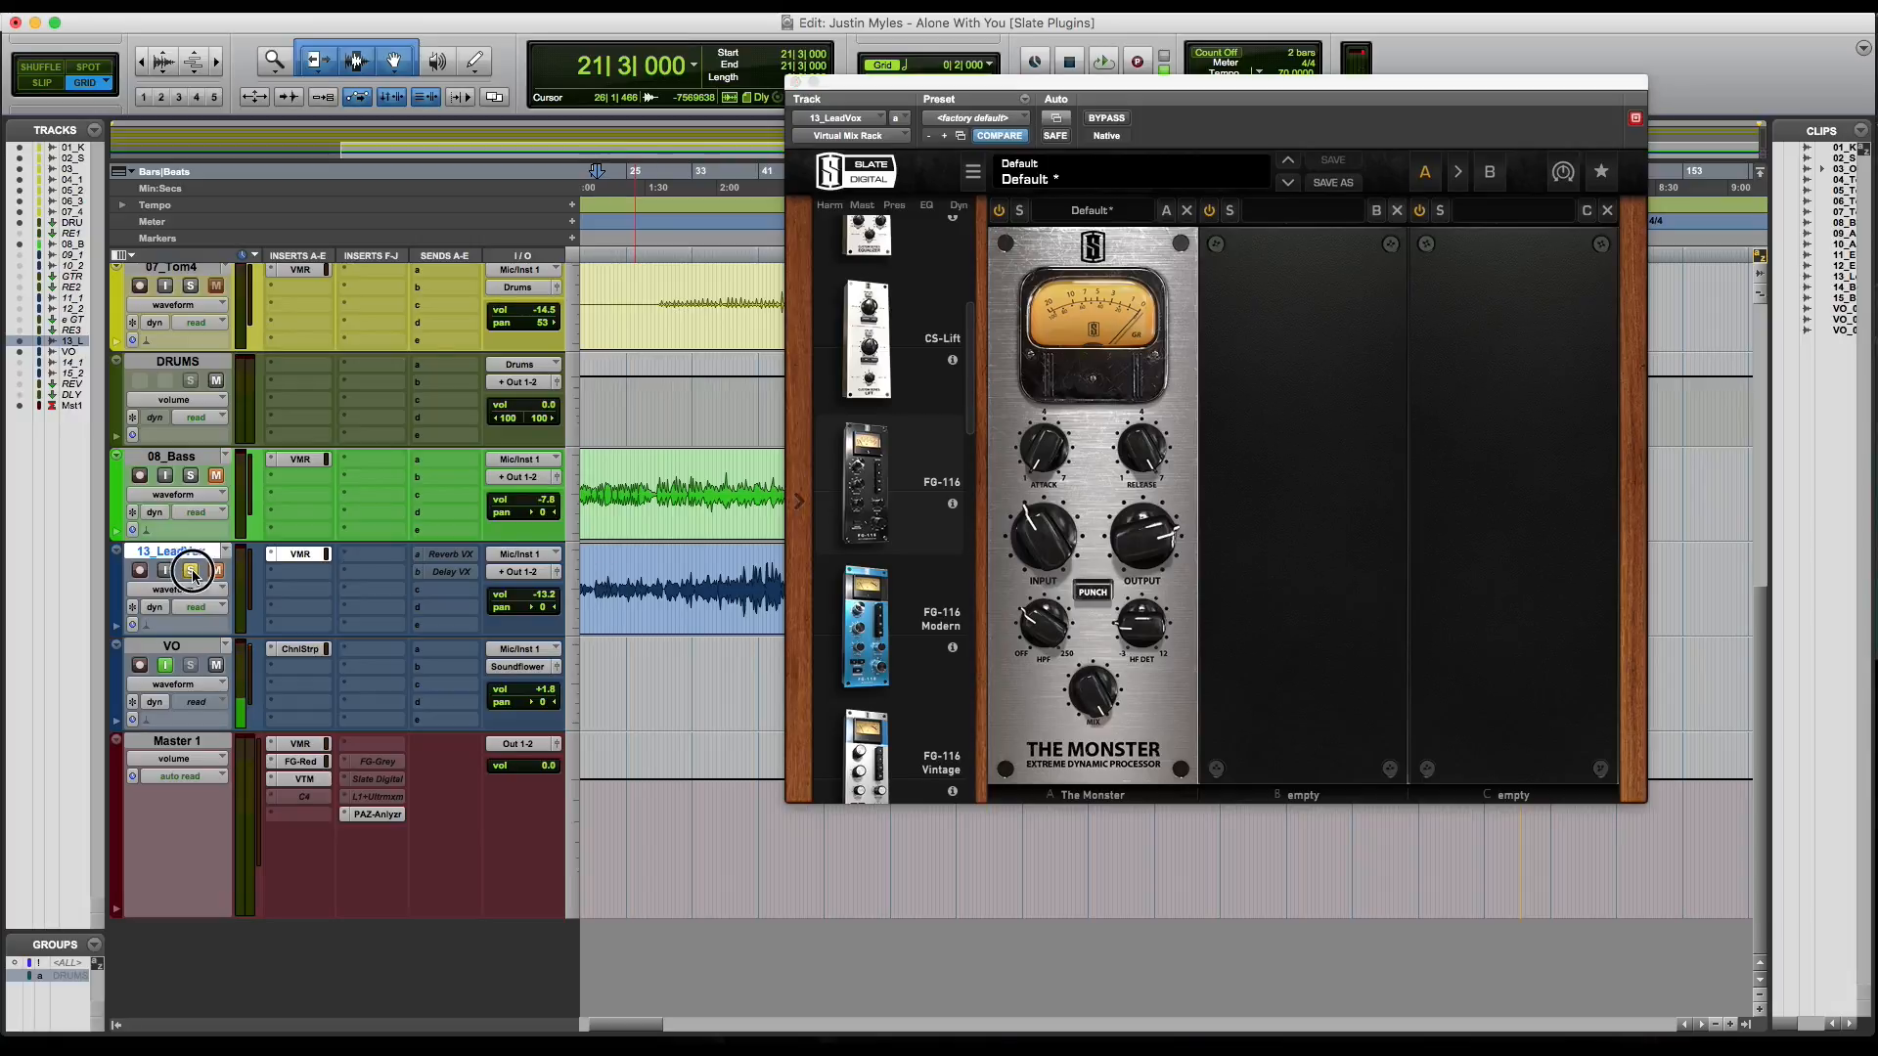
scroll(338, 512, "up", 6)
left_click(191, 481)
left_click(299, 464)
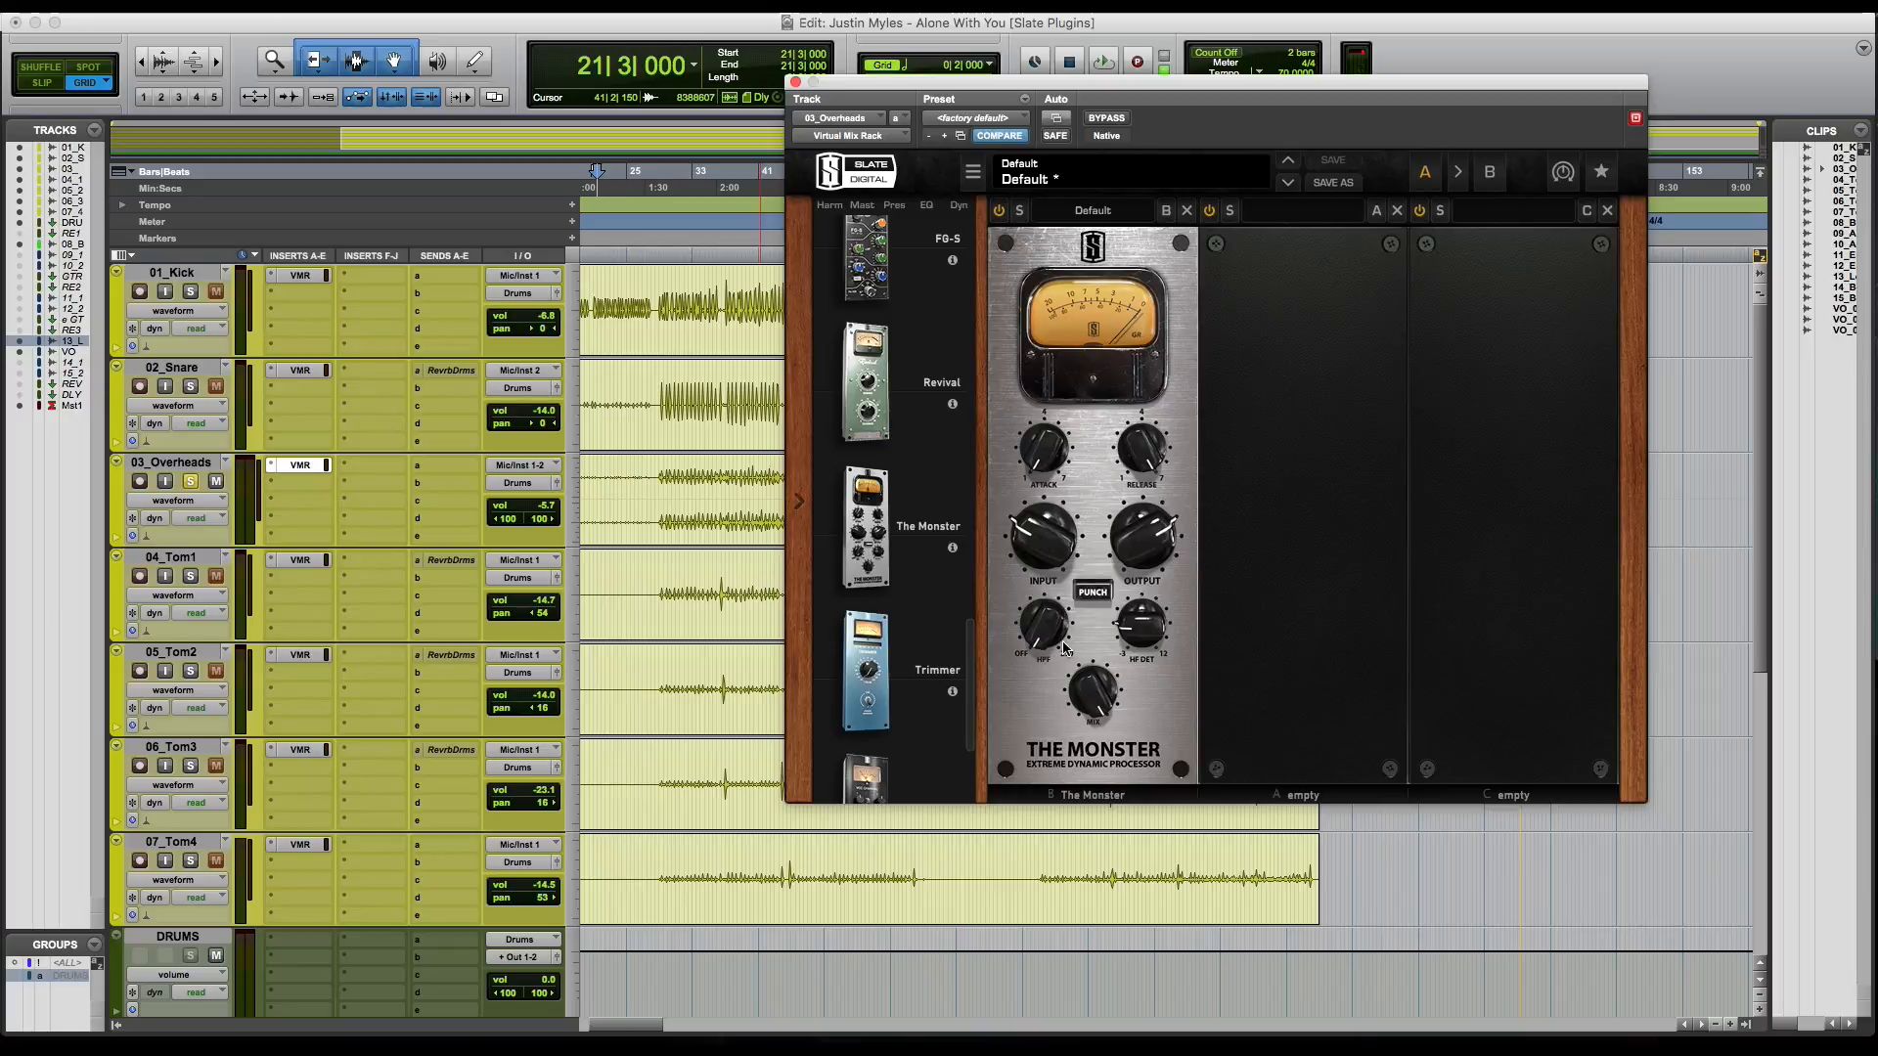
Step: Adjust The Monster's HPF on the overheads and turn its HF DET control up to around the middle
mouse_move(1049, 636)
left_mouse_down()
mouse_move(1034, 532)
mouse_move(1038, 613)
left_mouse_up()
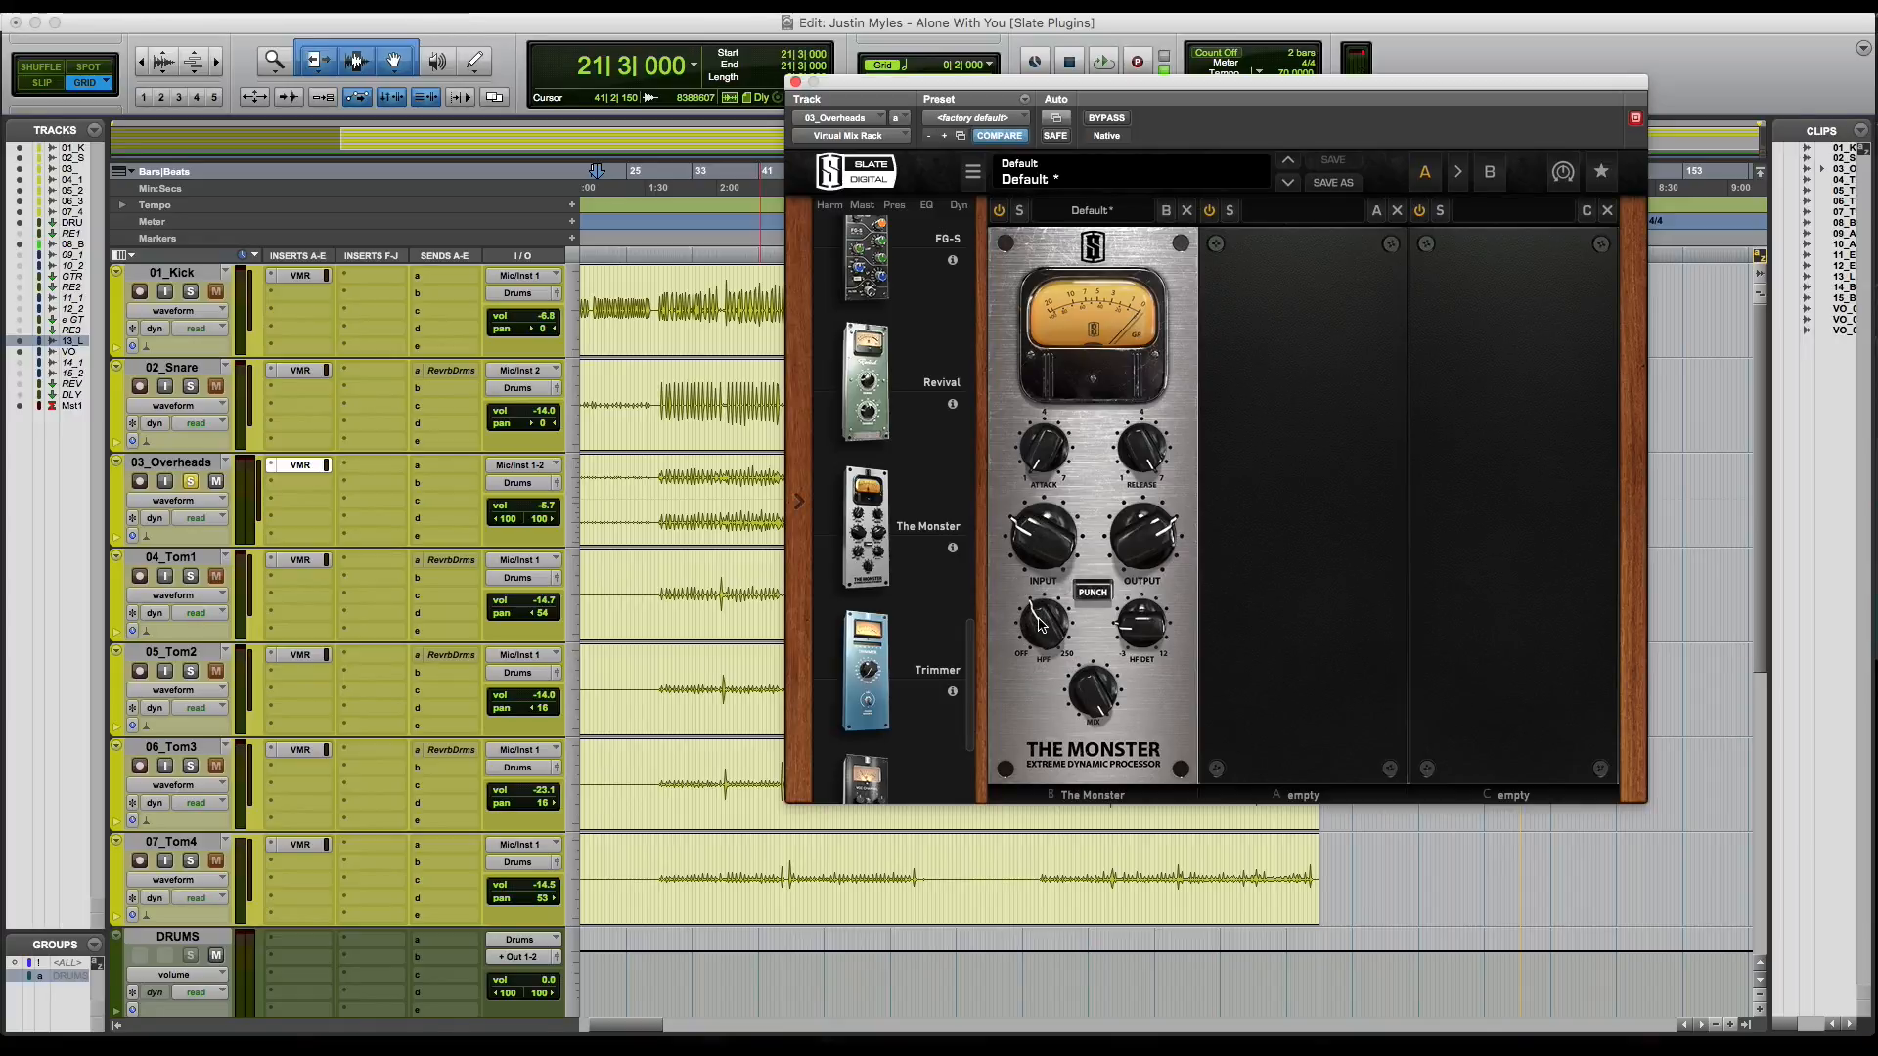
left_click(1146, 634, "alt")
left_click_drag(1147, 634, 1150, 626)
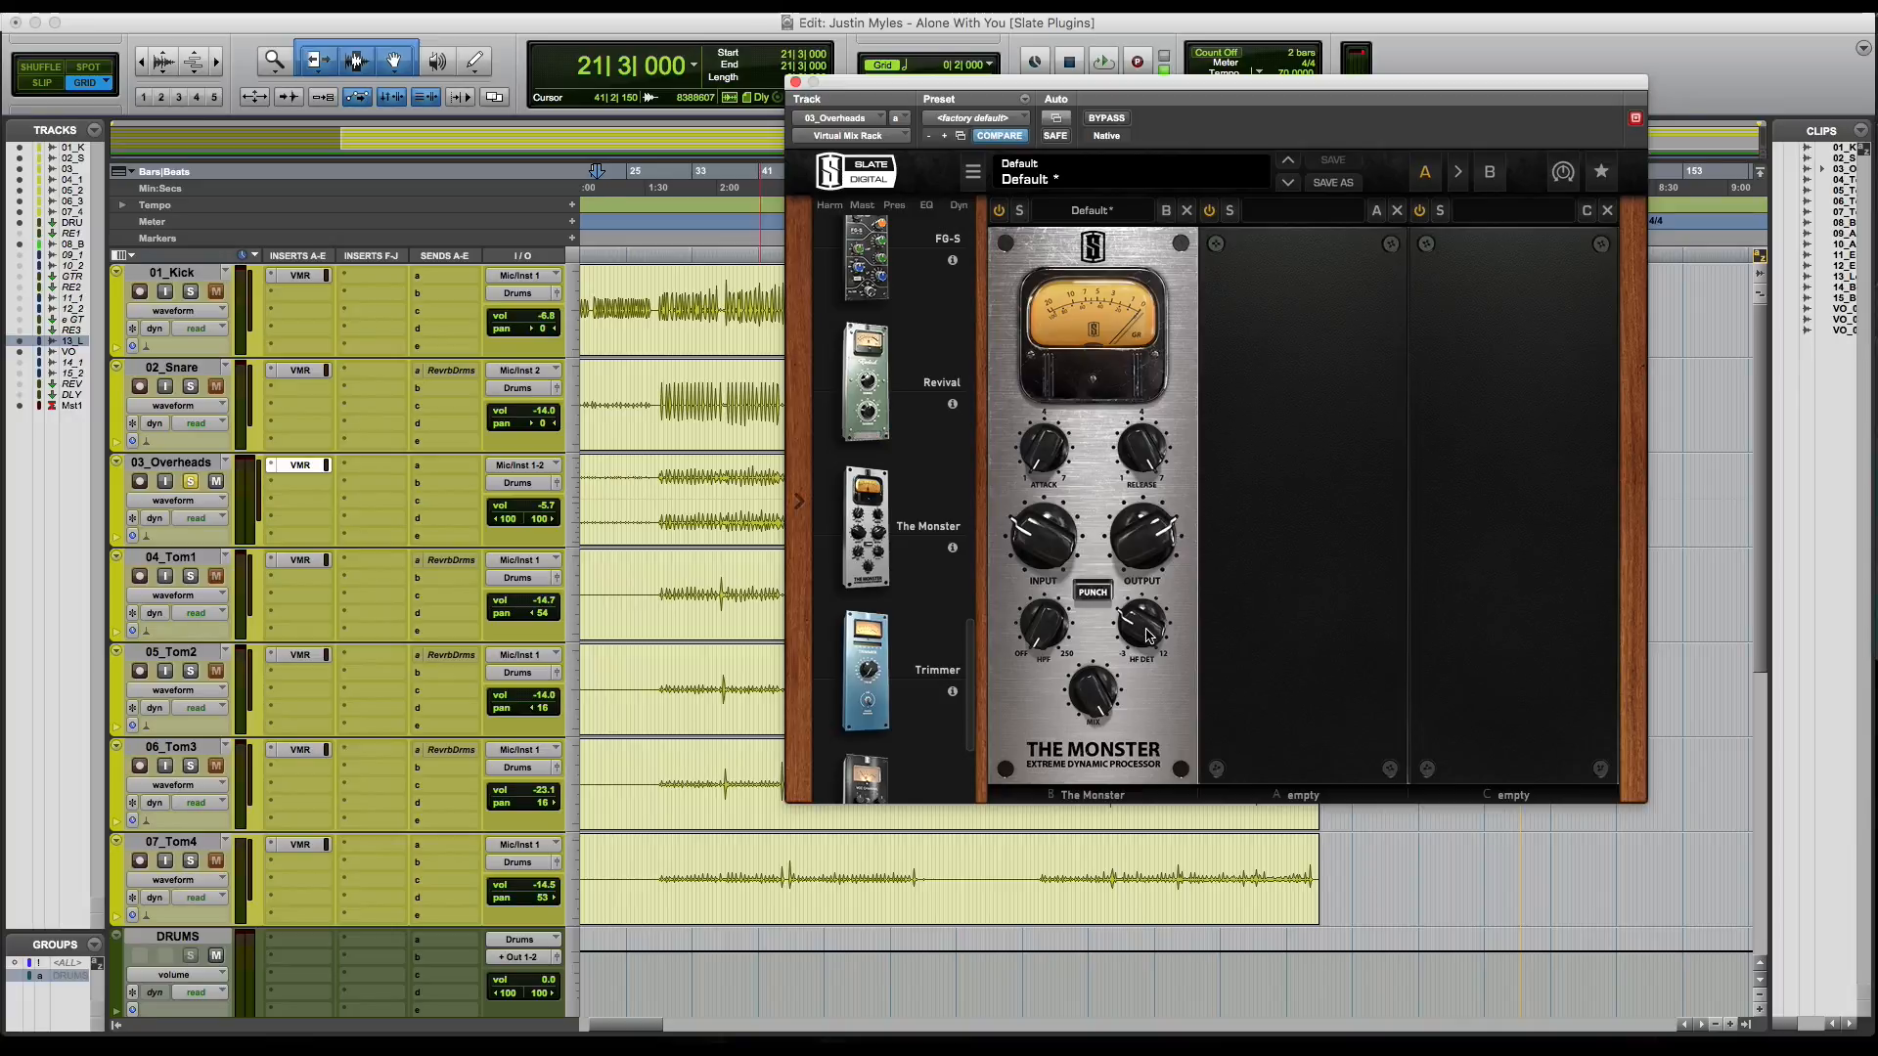
left_click_drag(1149, 634, 1149, 587)
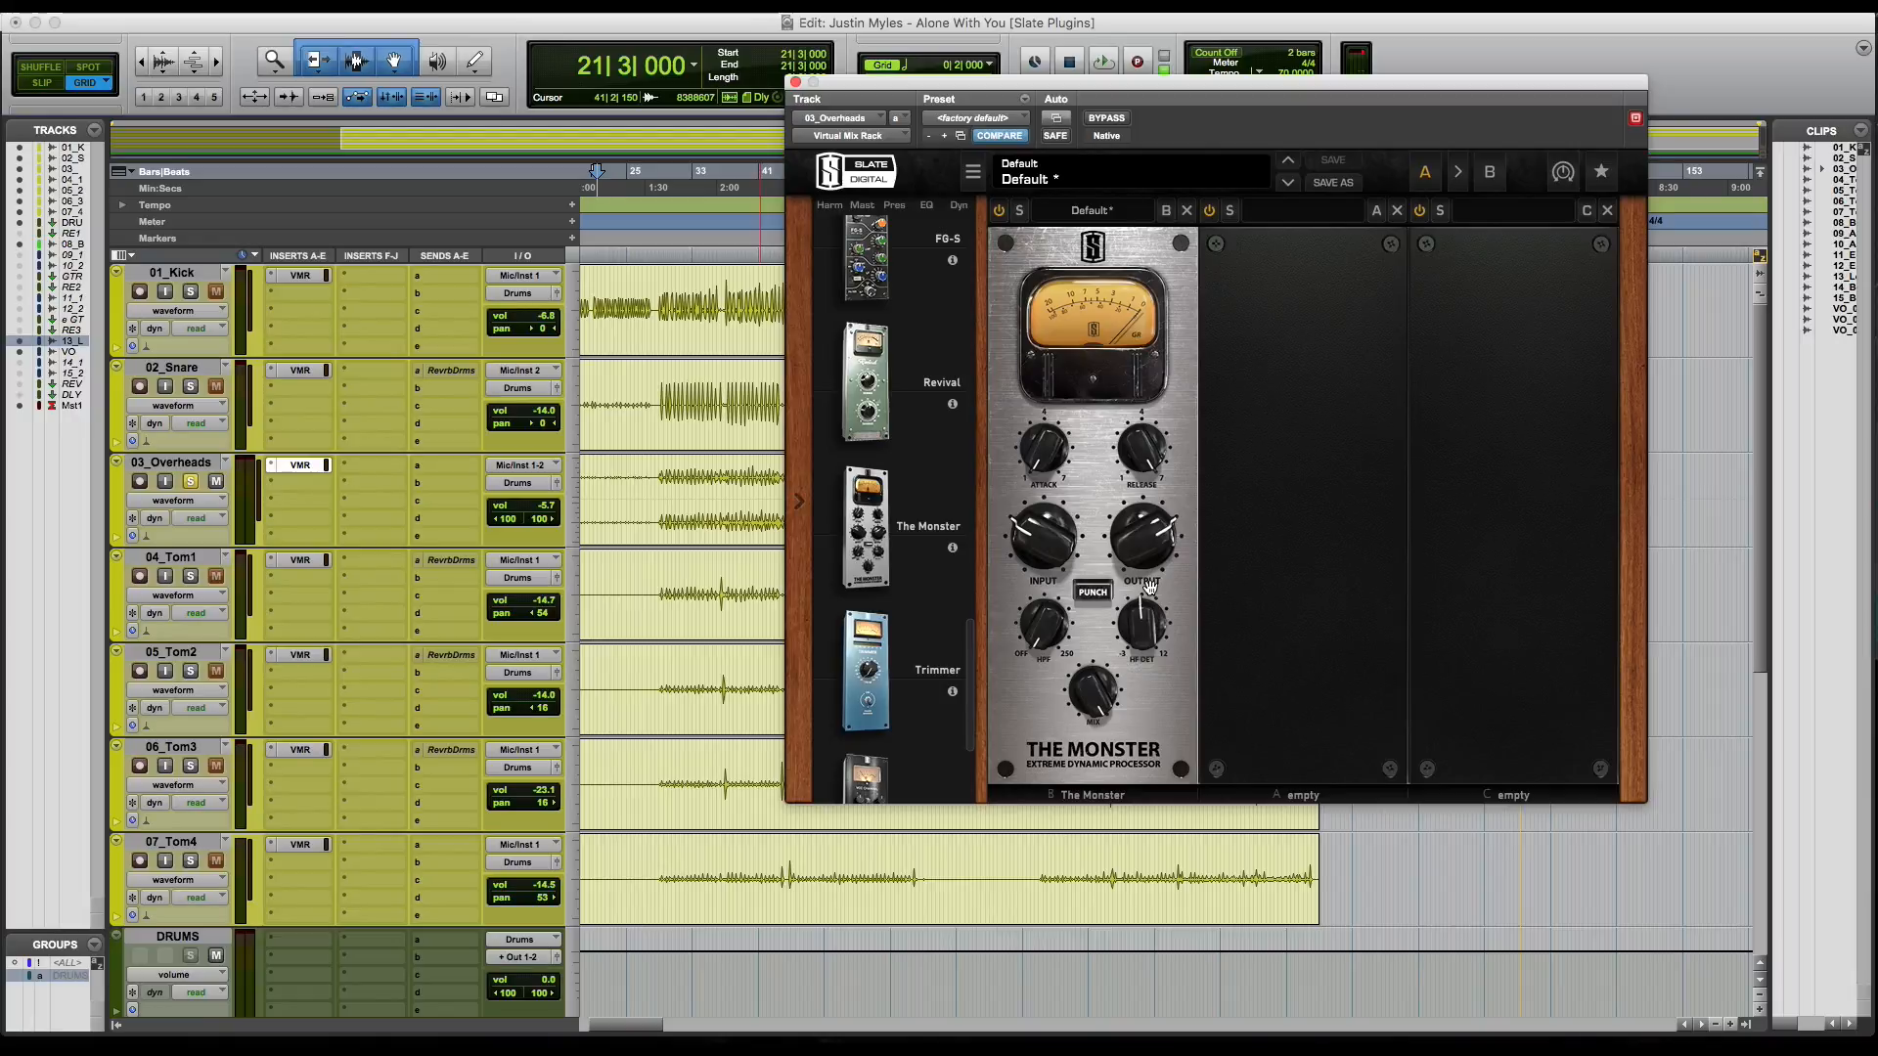
Step: During playback, raise The Monster's input on the overheads to about the middle and set its HPF to about 142 Hz
left_click_drag(1150, 618, 1147, 629)
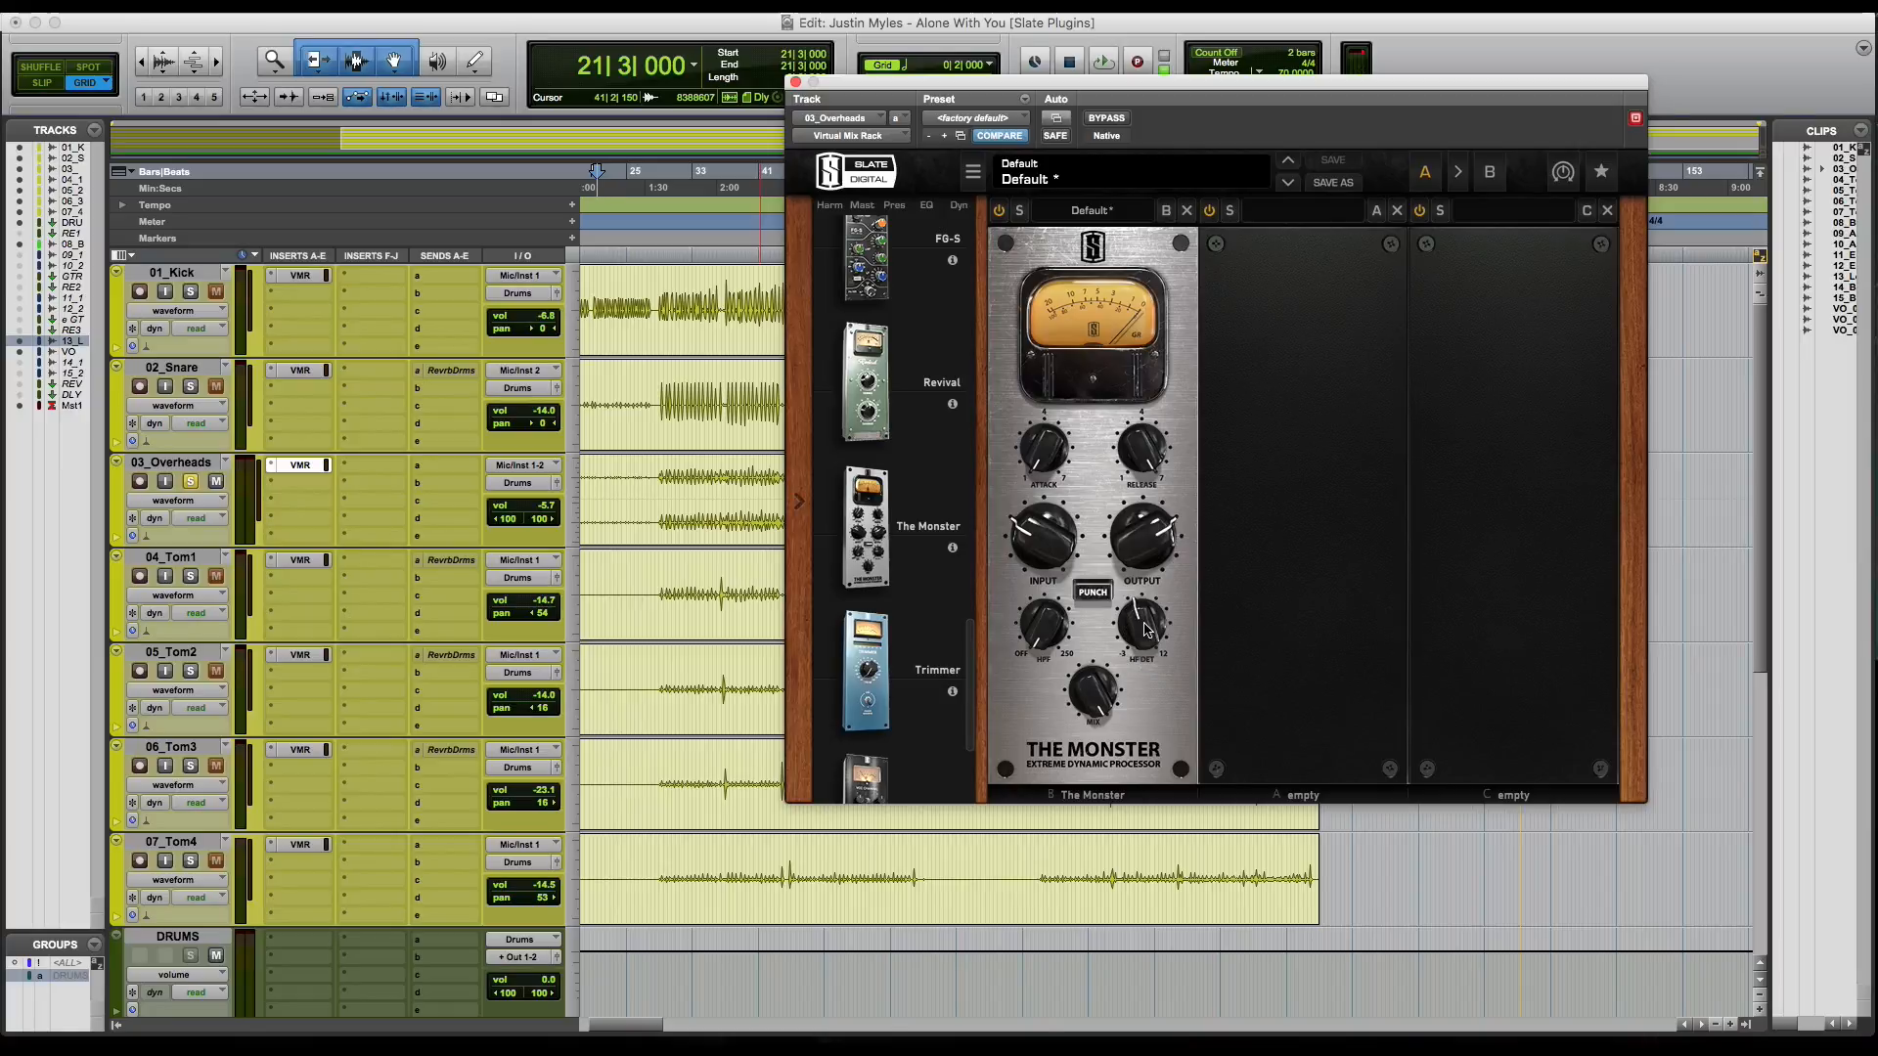
key("space")
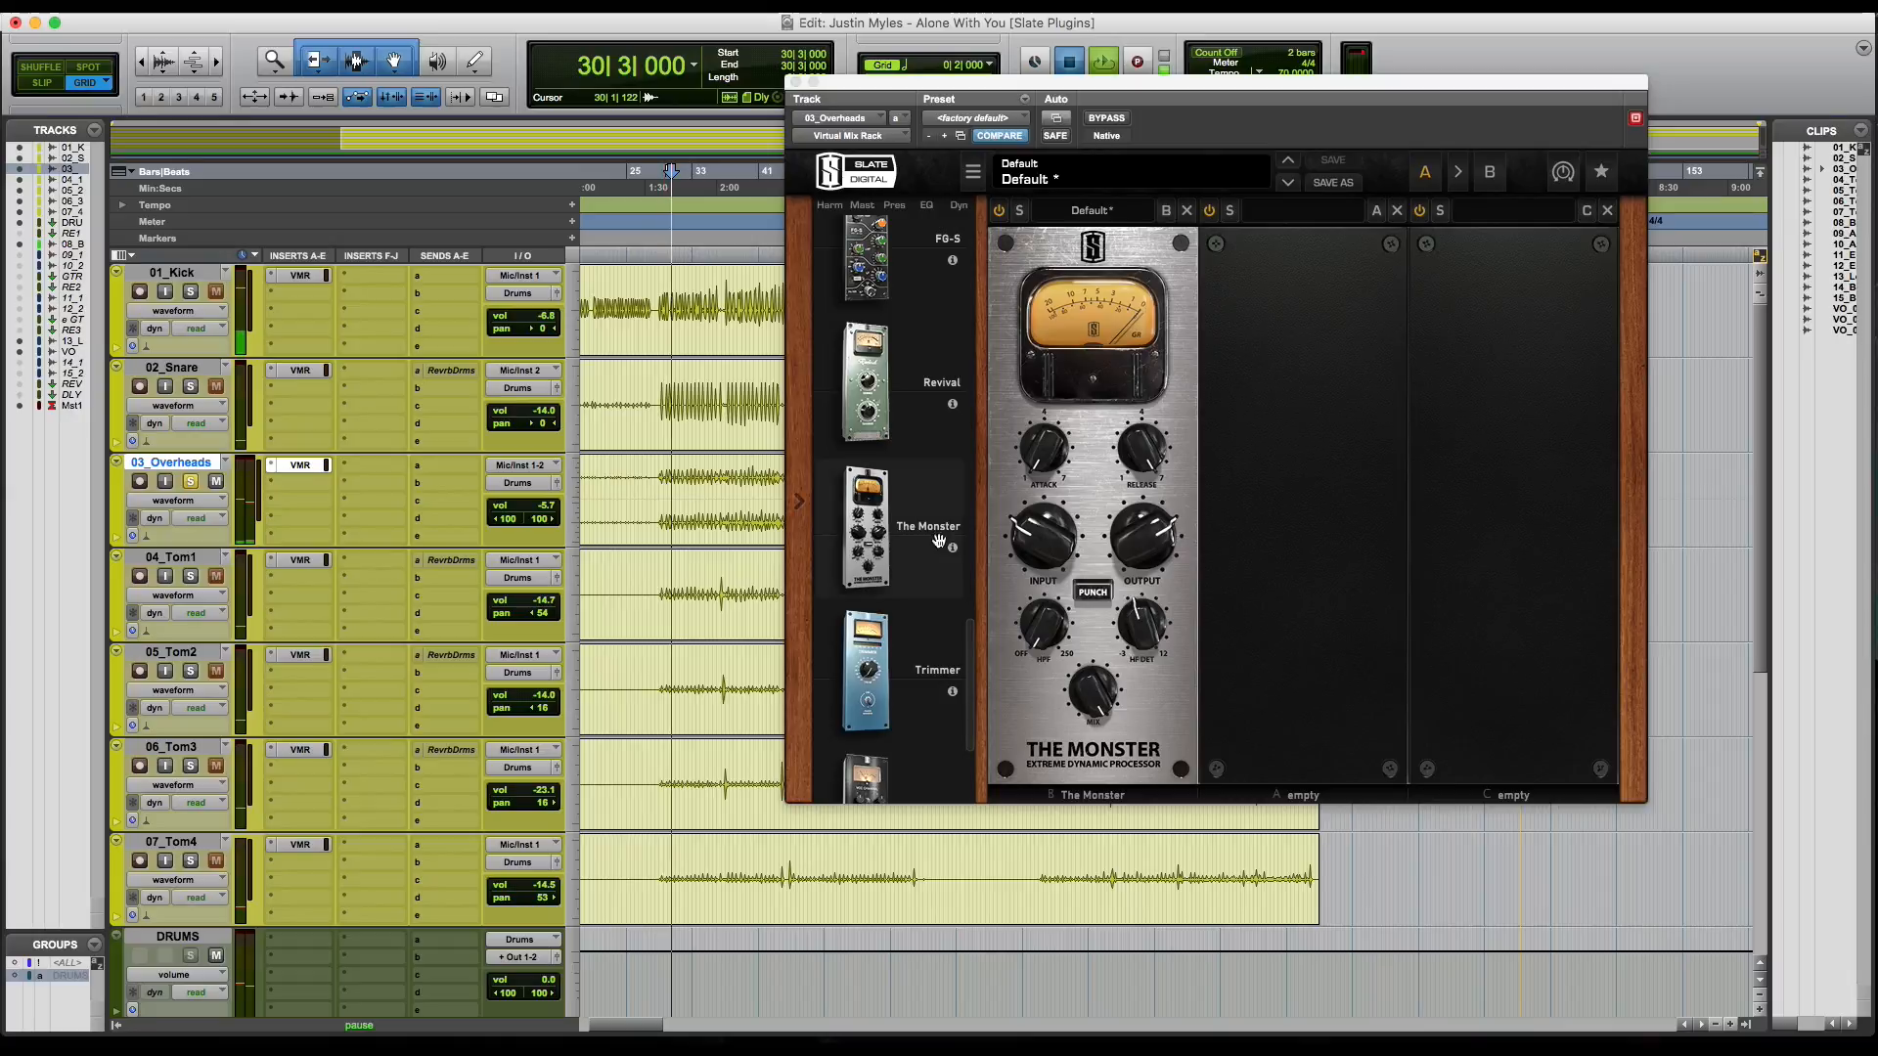
left_click_drag(1045, 530, 1053, 477)
left_click_drag(1055, 613, 1050, 474)
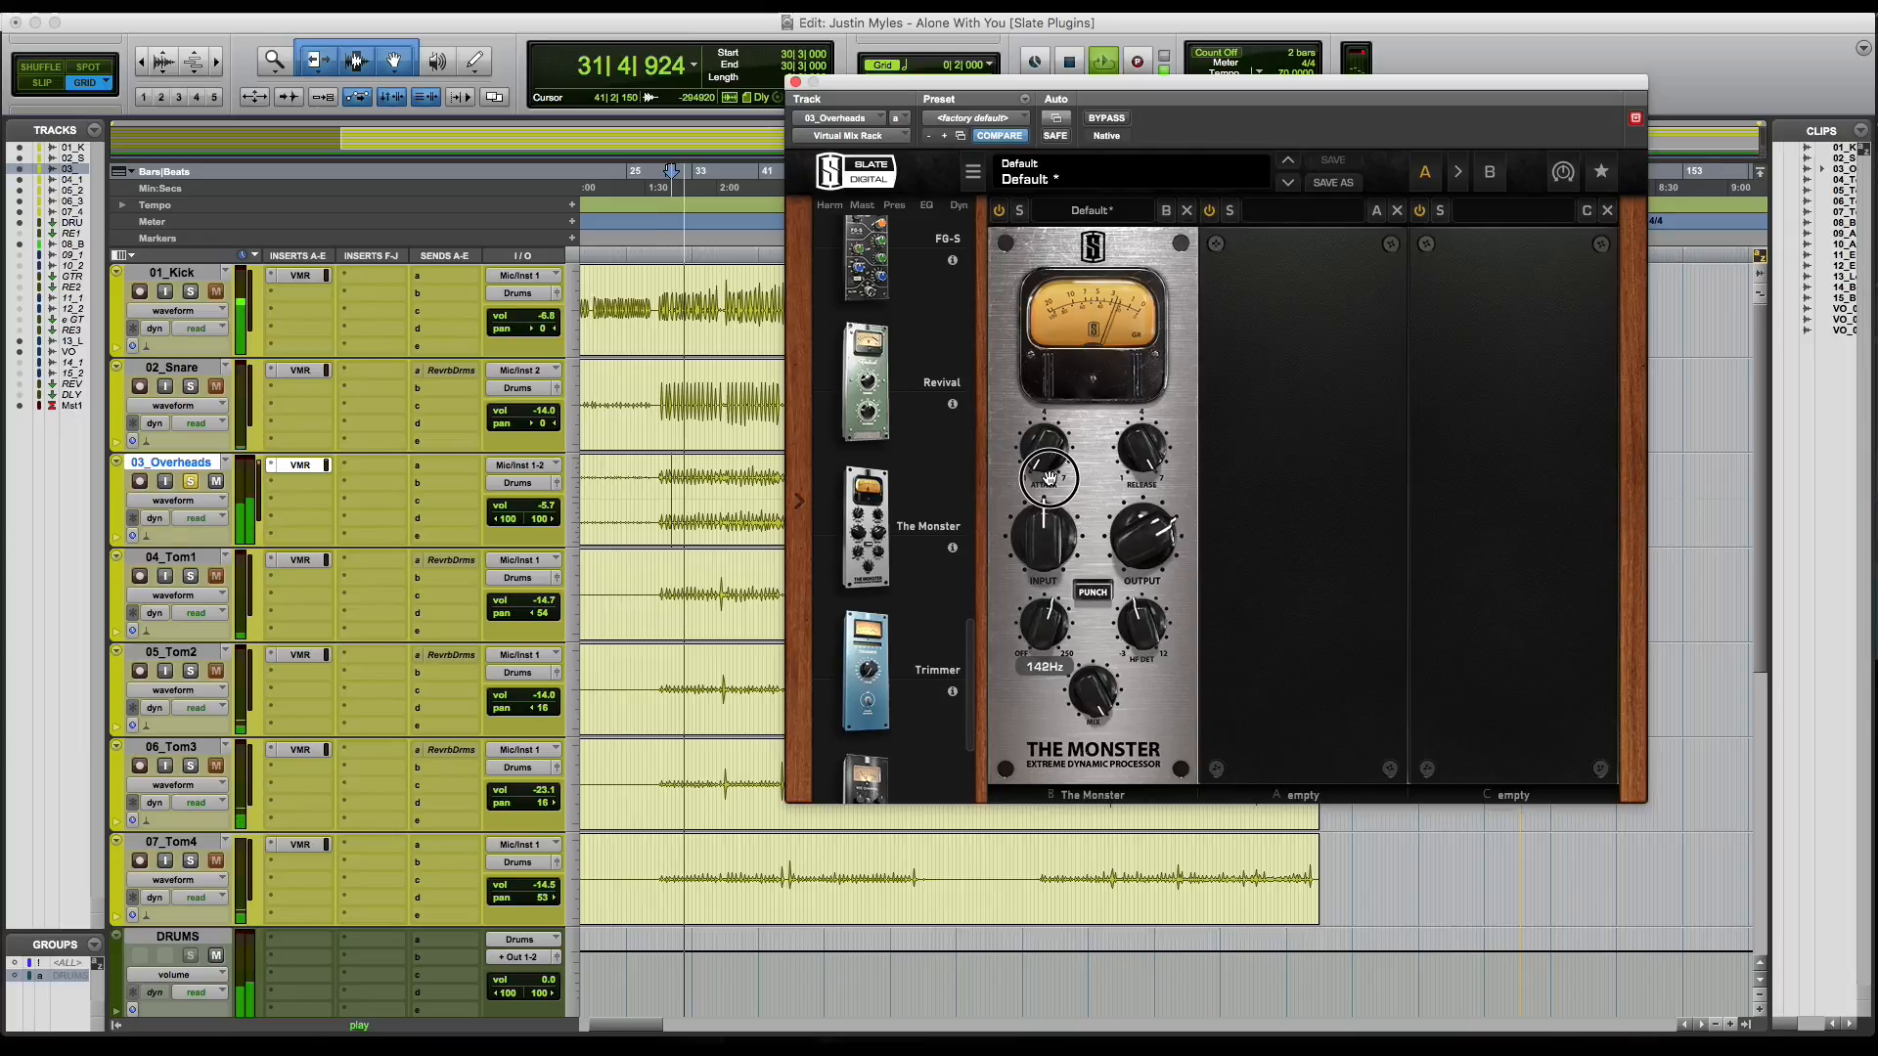
Step: Enable Punch on the overheads' Monster, raise its HF DET control, and reduce its mix to just below the middle
left_click(1093, 591)
left_click_drag(1138, 634, 1150, 548)
left_click_drag(1093, 689, 1101, 839)
Step: Compare the overheads with the rack bypassed and active, fine-tune The Monster's mix slightly, and stop playback
left_click(1110, 123)
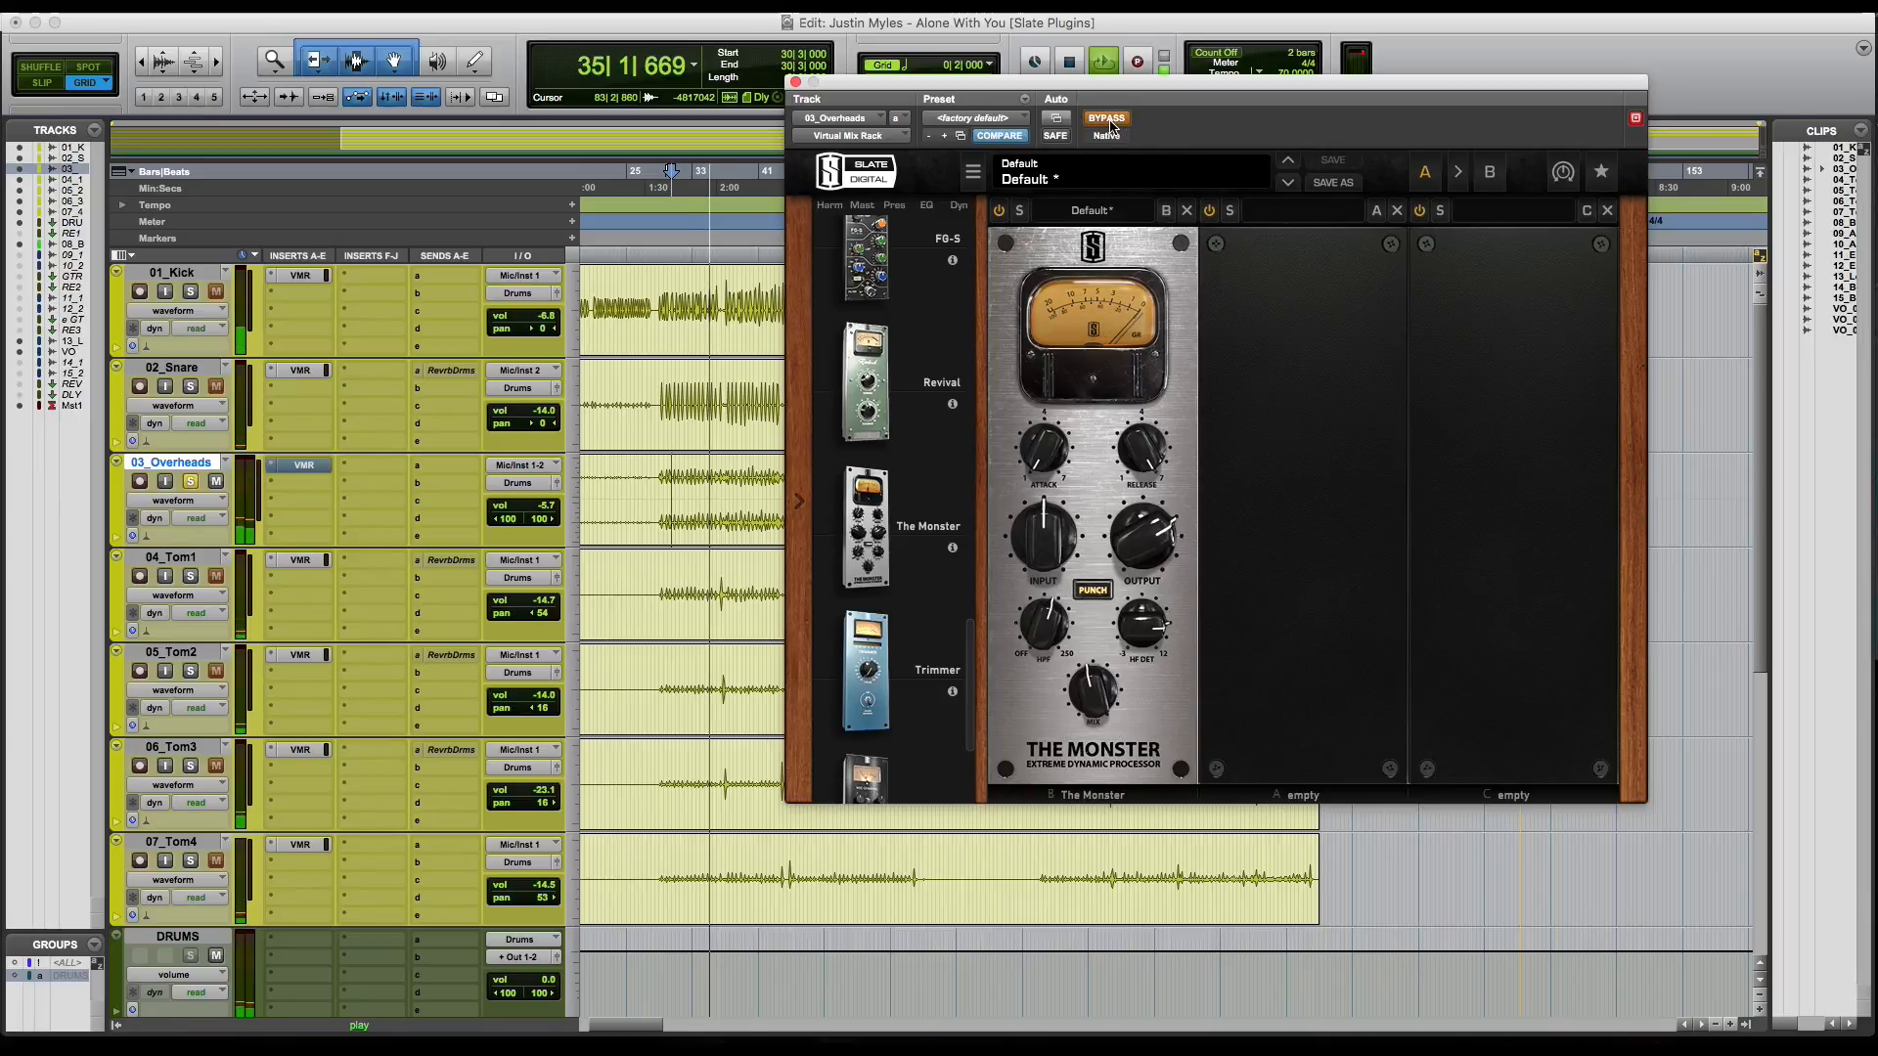
left_click(1111, 123)
left_click(1110, 123)
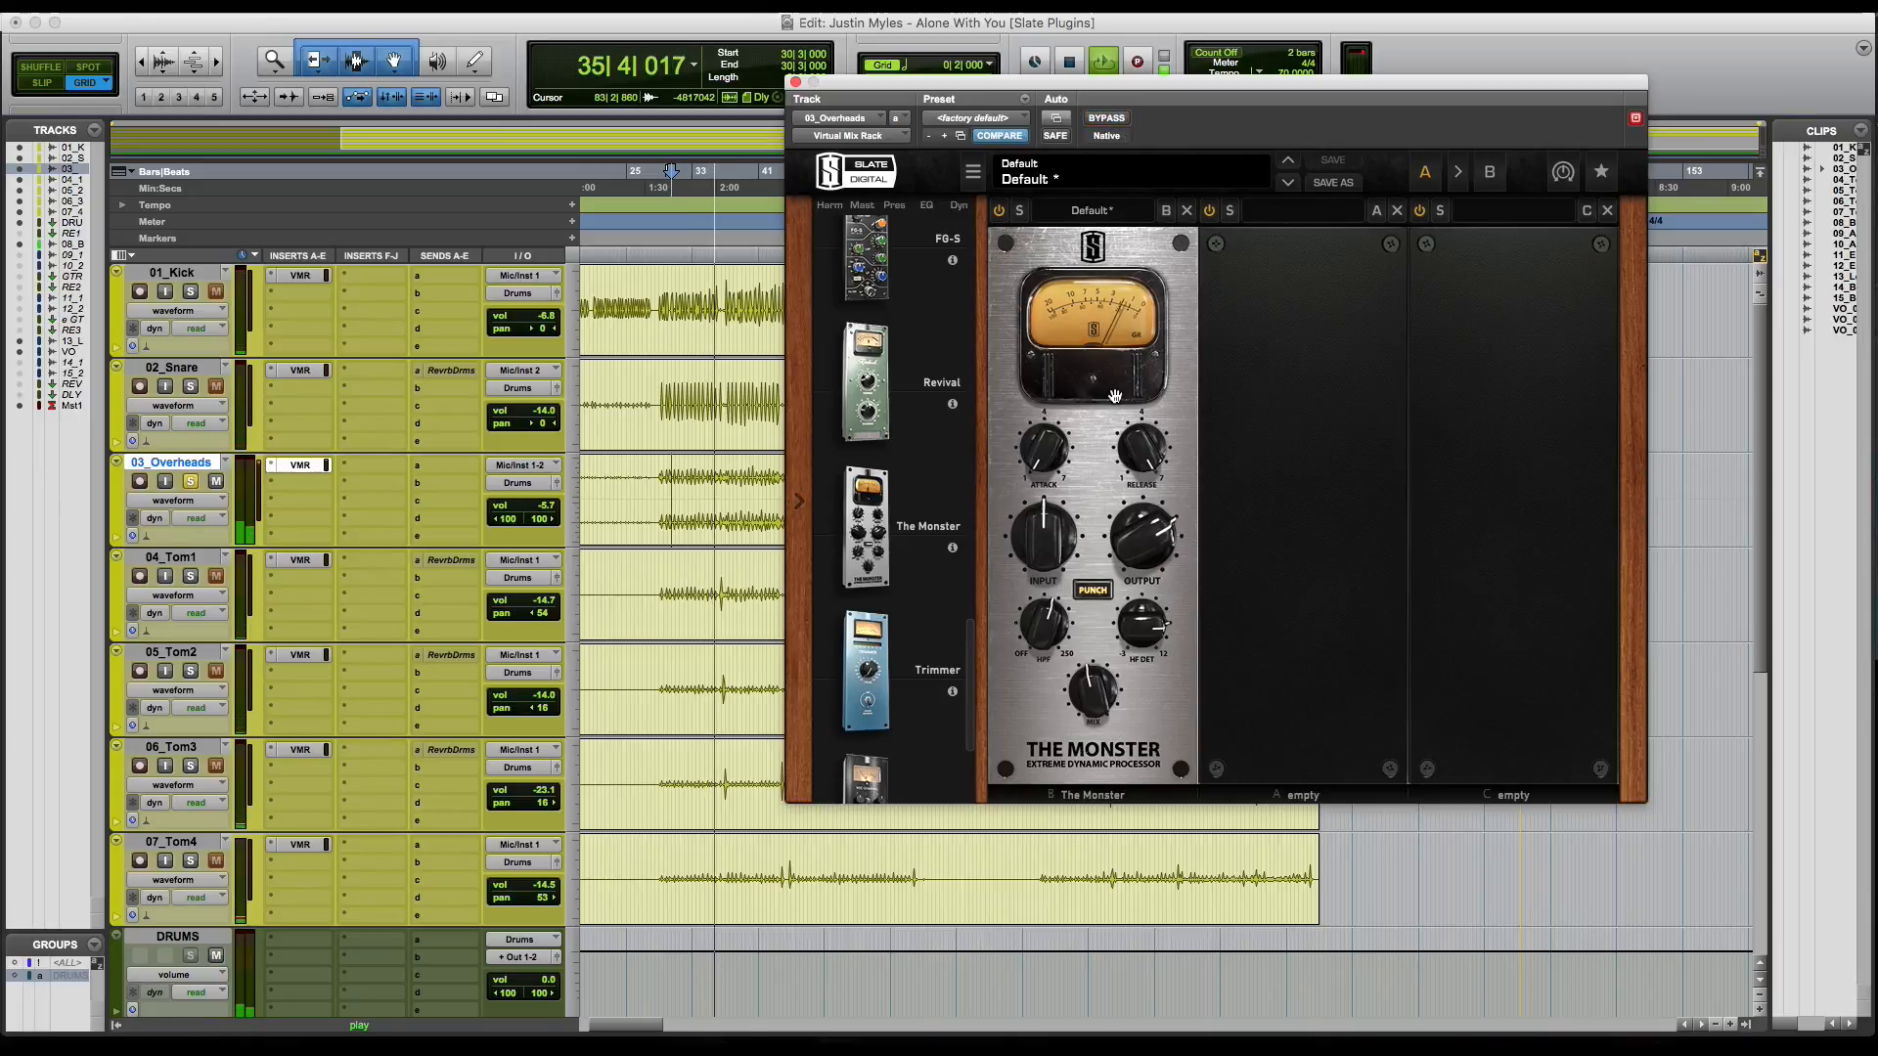
left_click_drag(1096, 687, 1101, 696)
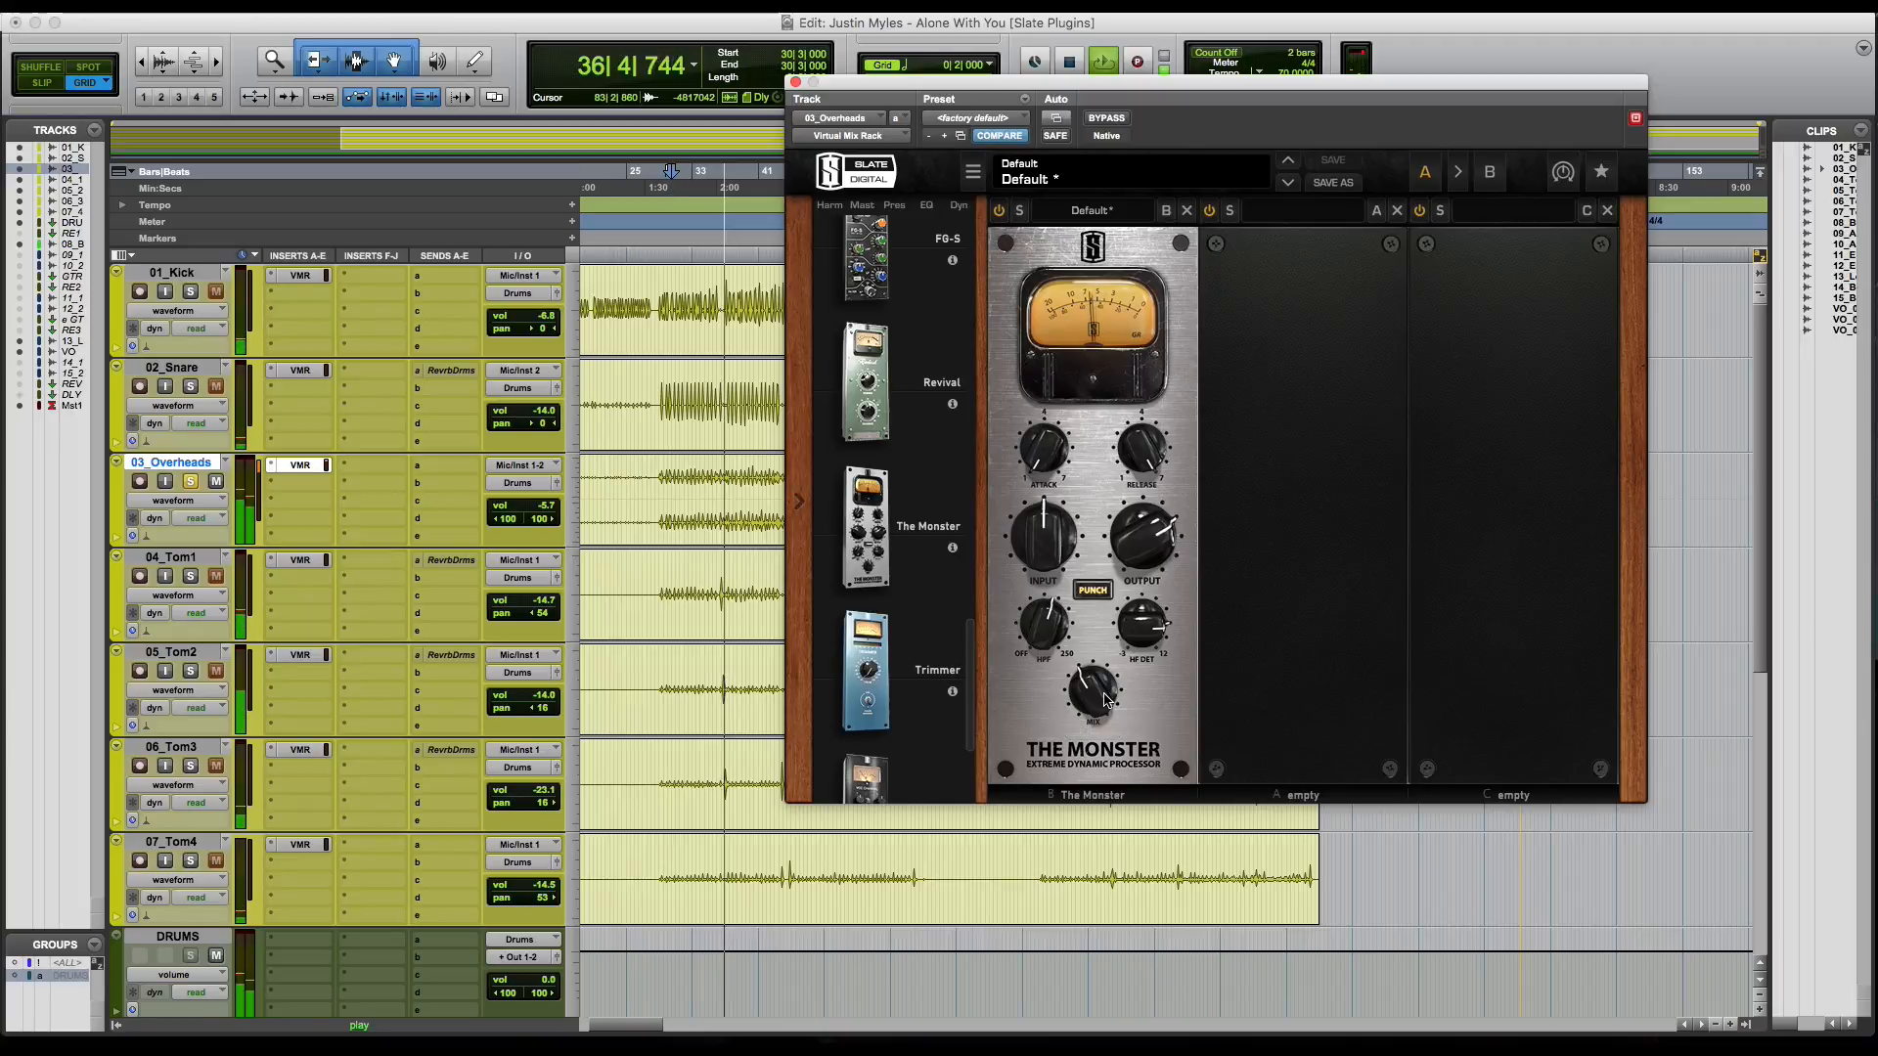
key("space")
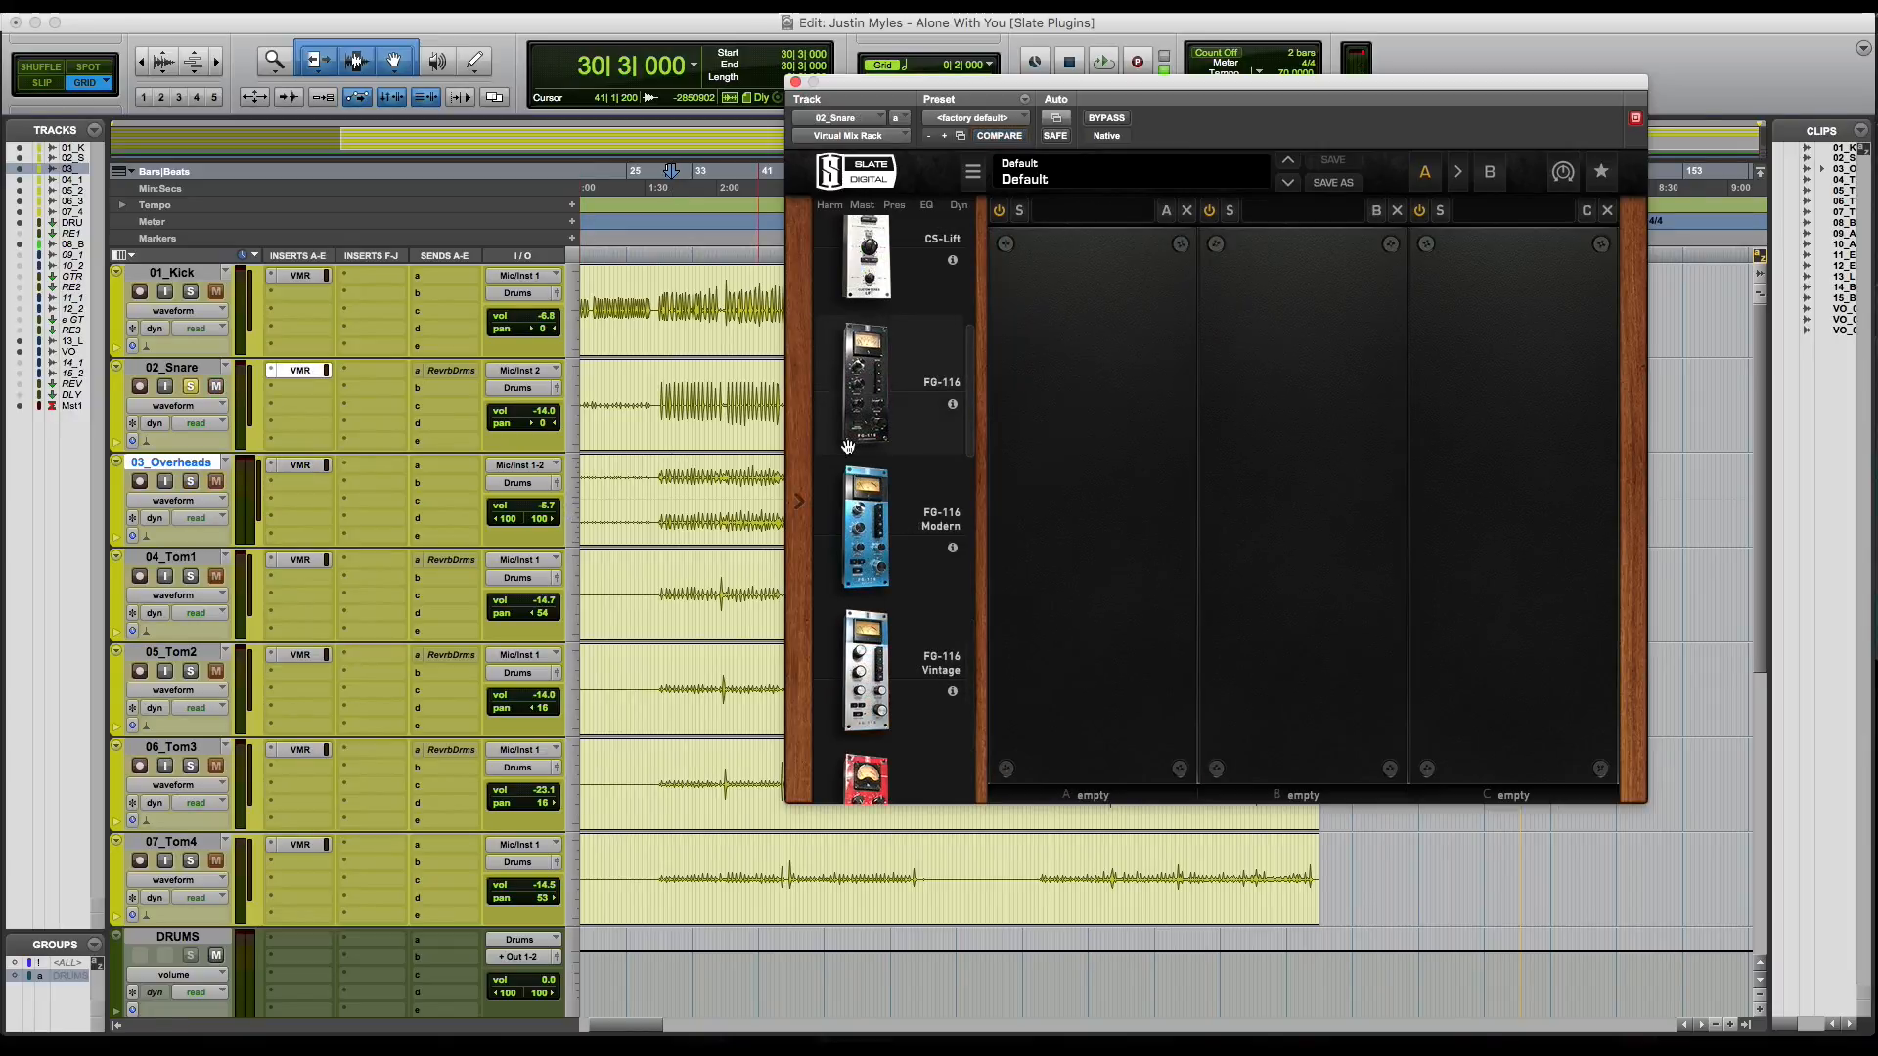
Step: Load the FG-401 compressor into the snare's rack and give it a slower attack and a faster release
scroll(847, 446, "down", 3)
left_click_drag(865, 690, 1135, 769)
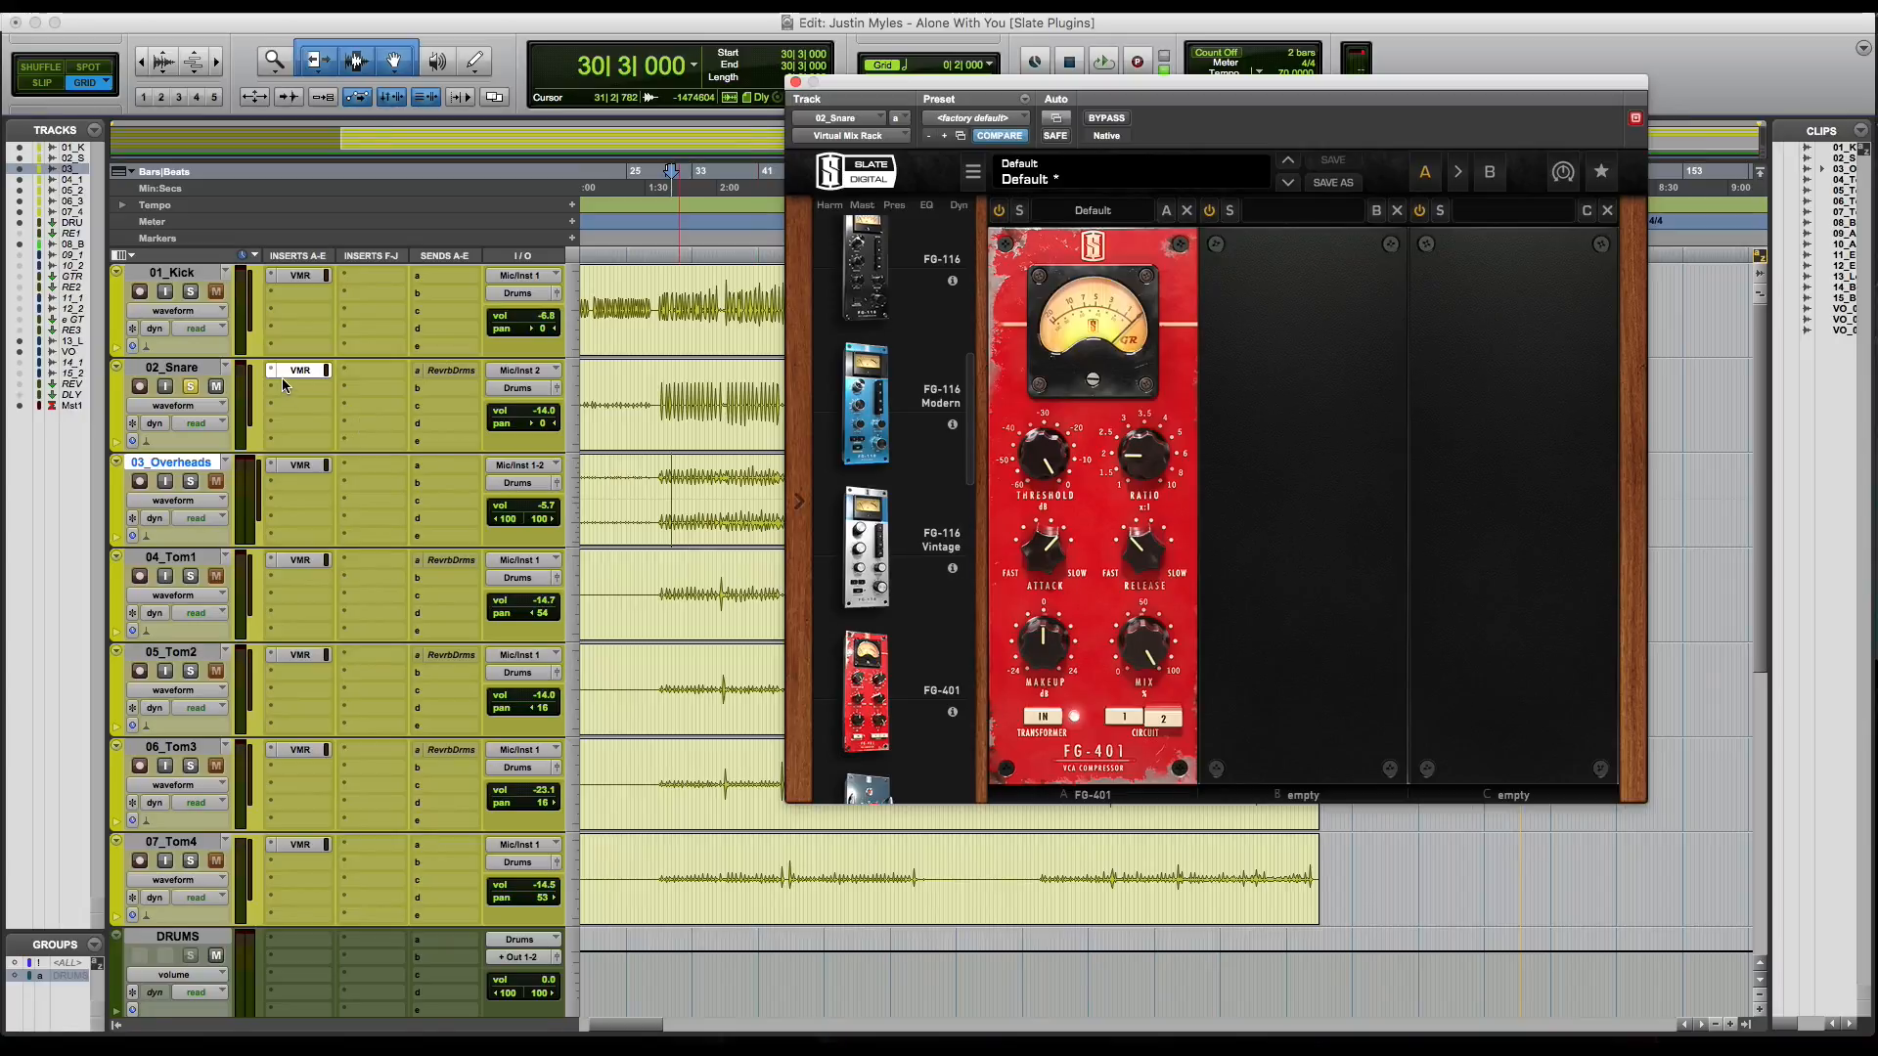
left_click_drag(1046, 558, 1045, 504)
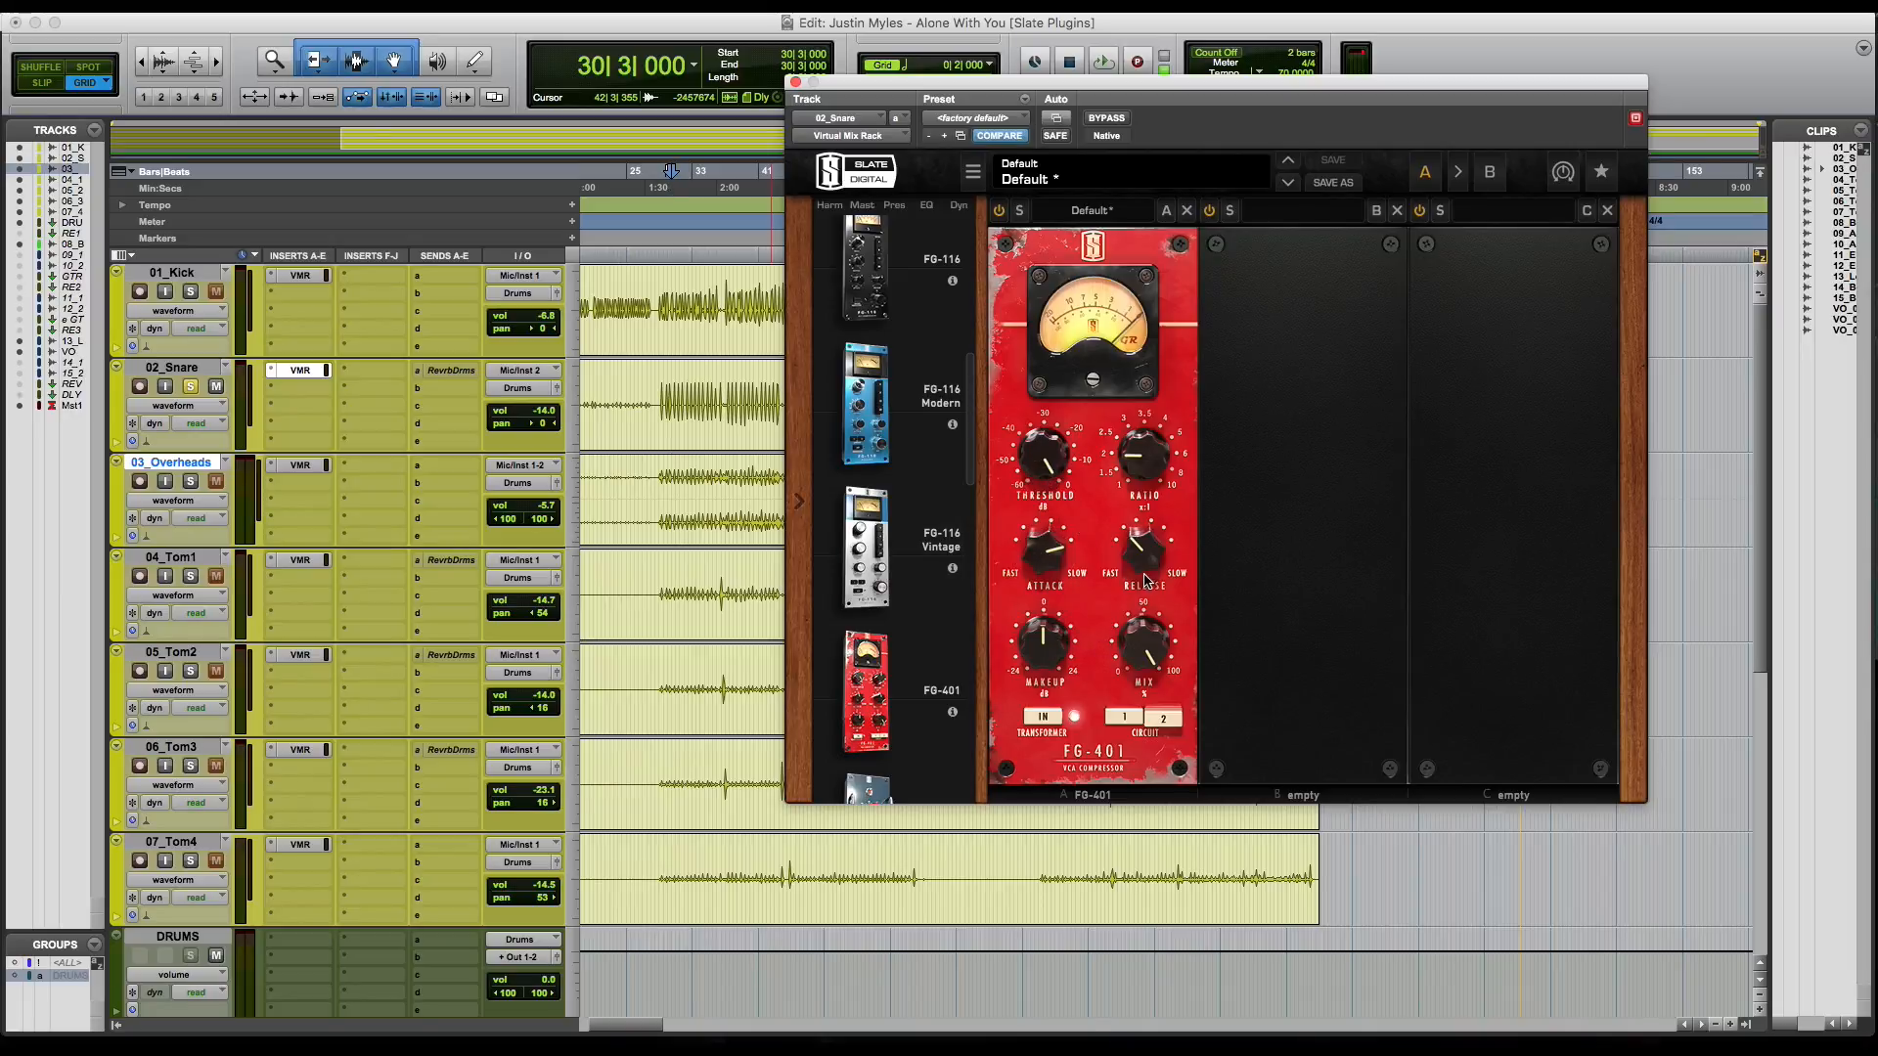
left_click_drag(1142, 553, 1138, 663)
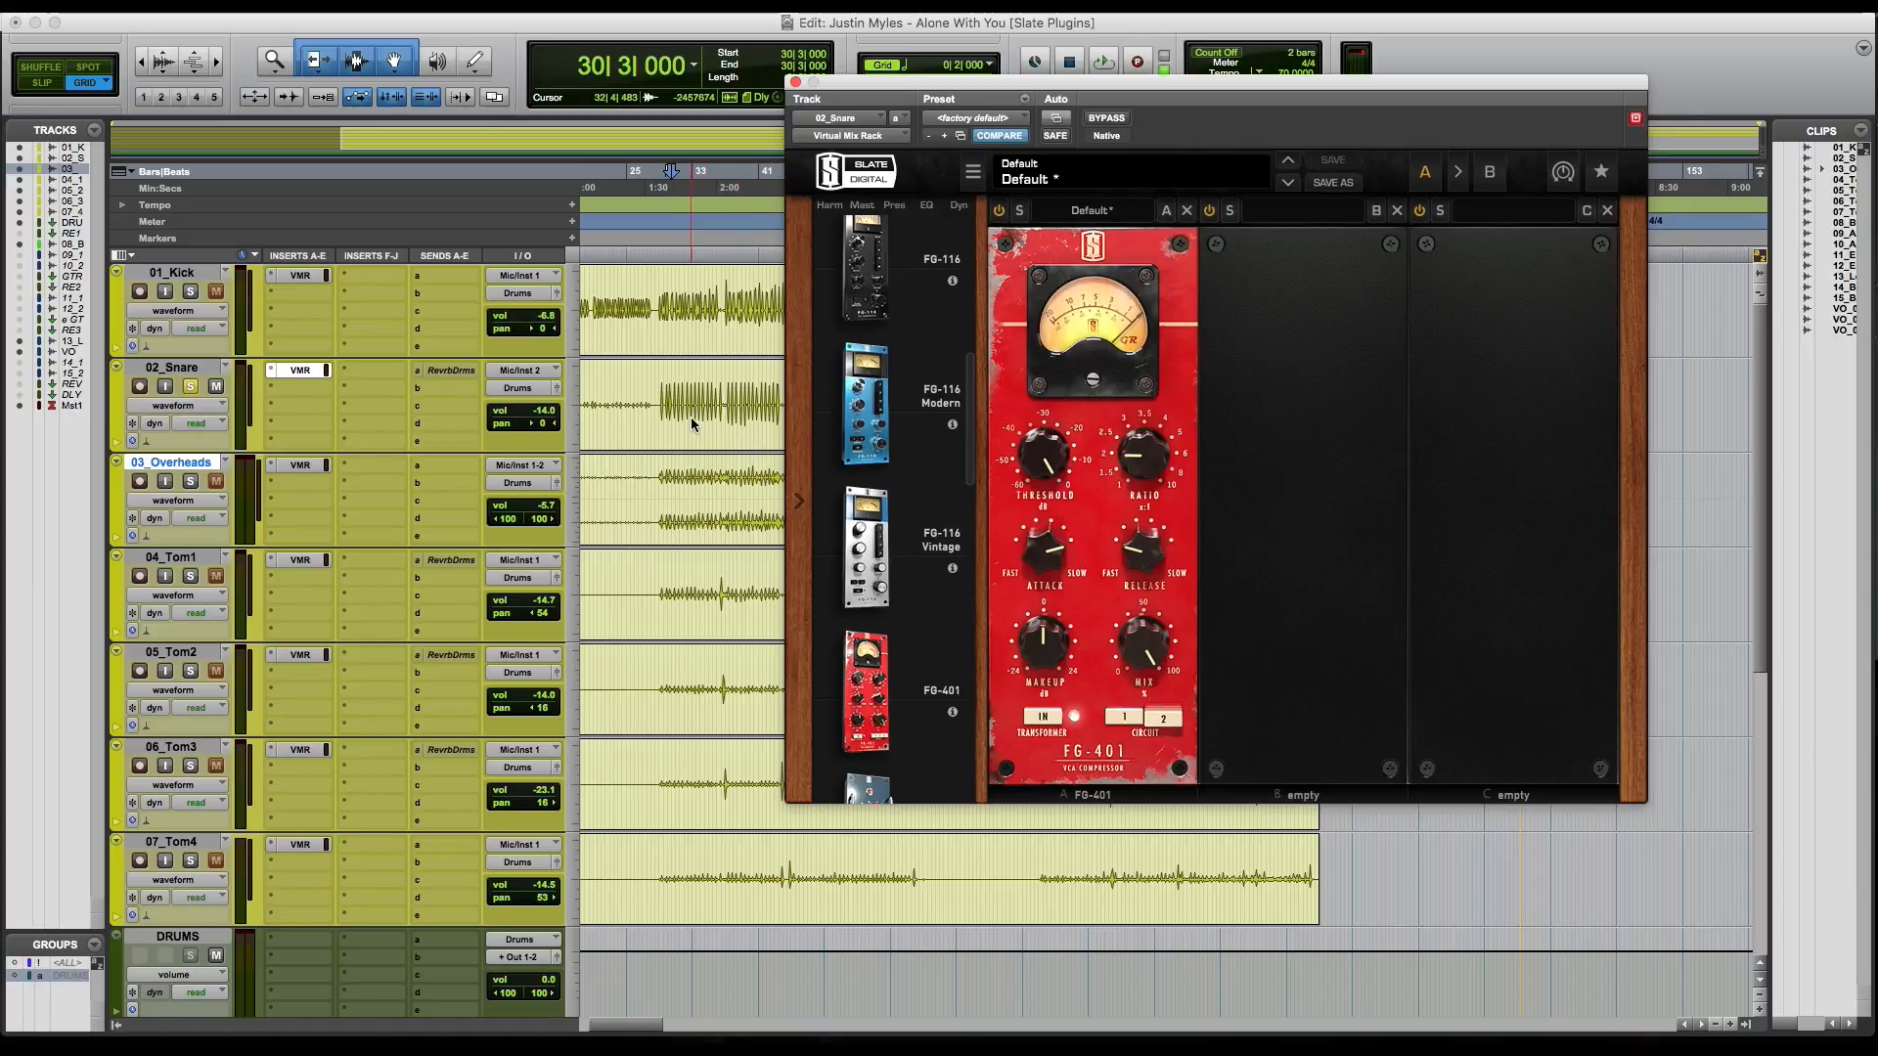
Step: Play a selected snare passage, set the FG-401's threshold to about -34.5 dB, and raise the snare track's volume to 0.0
left_click_drag(659, 392, 737, 393)
key("space")
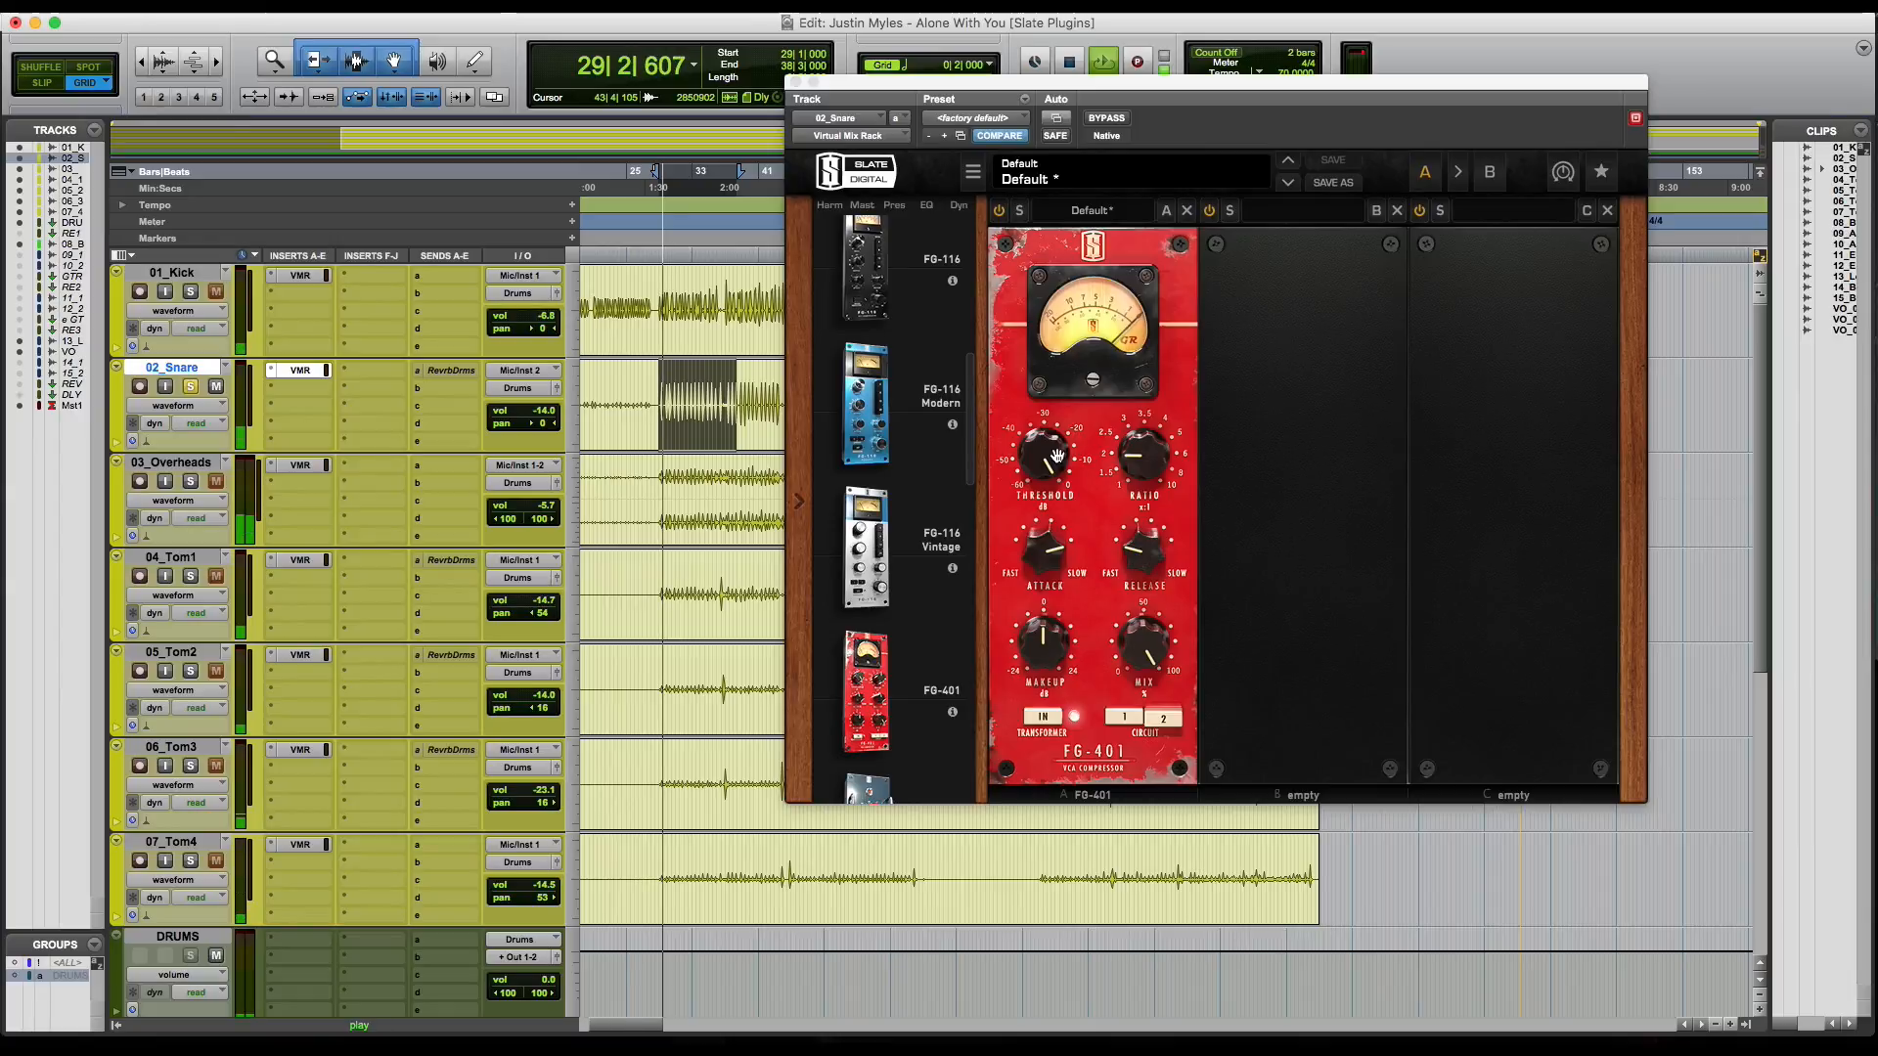
left_click_drag(1057, 456, 1017, 543)
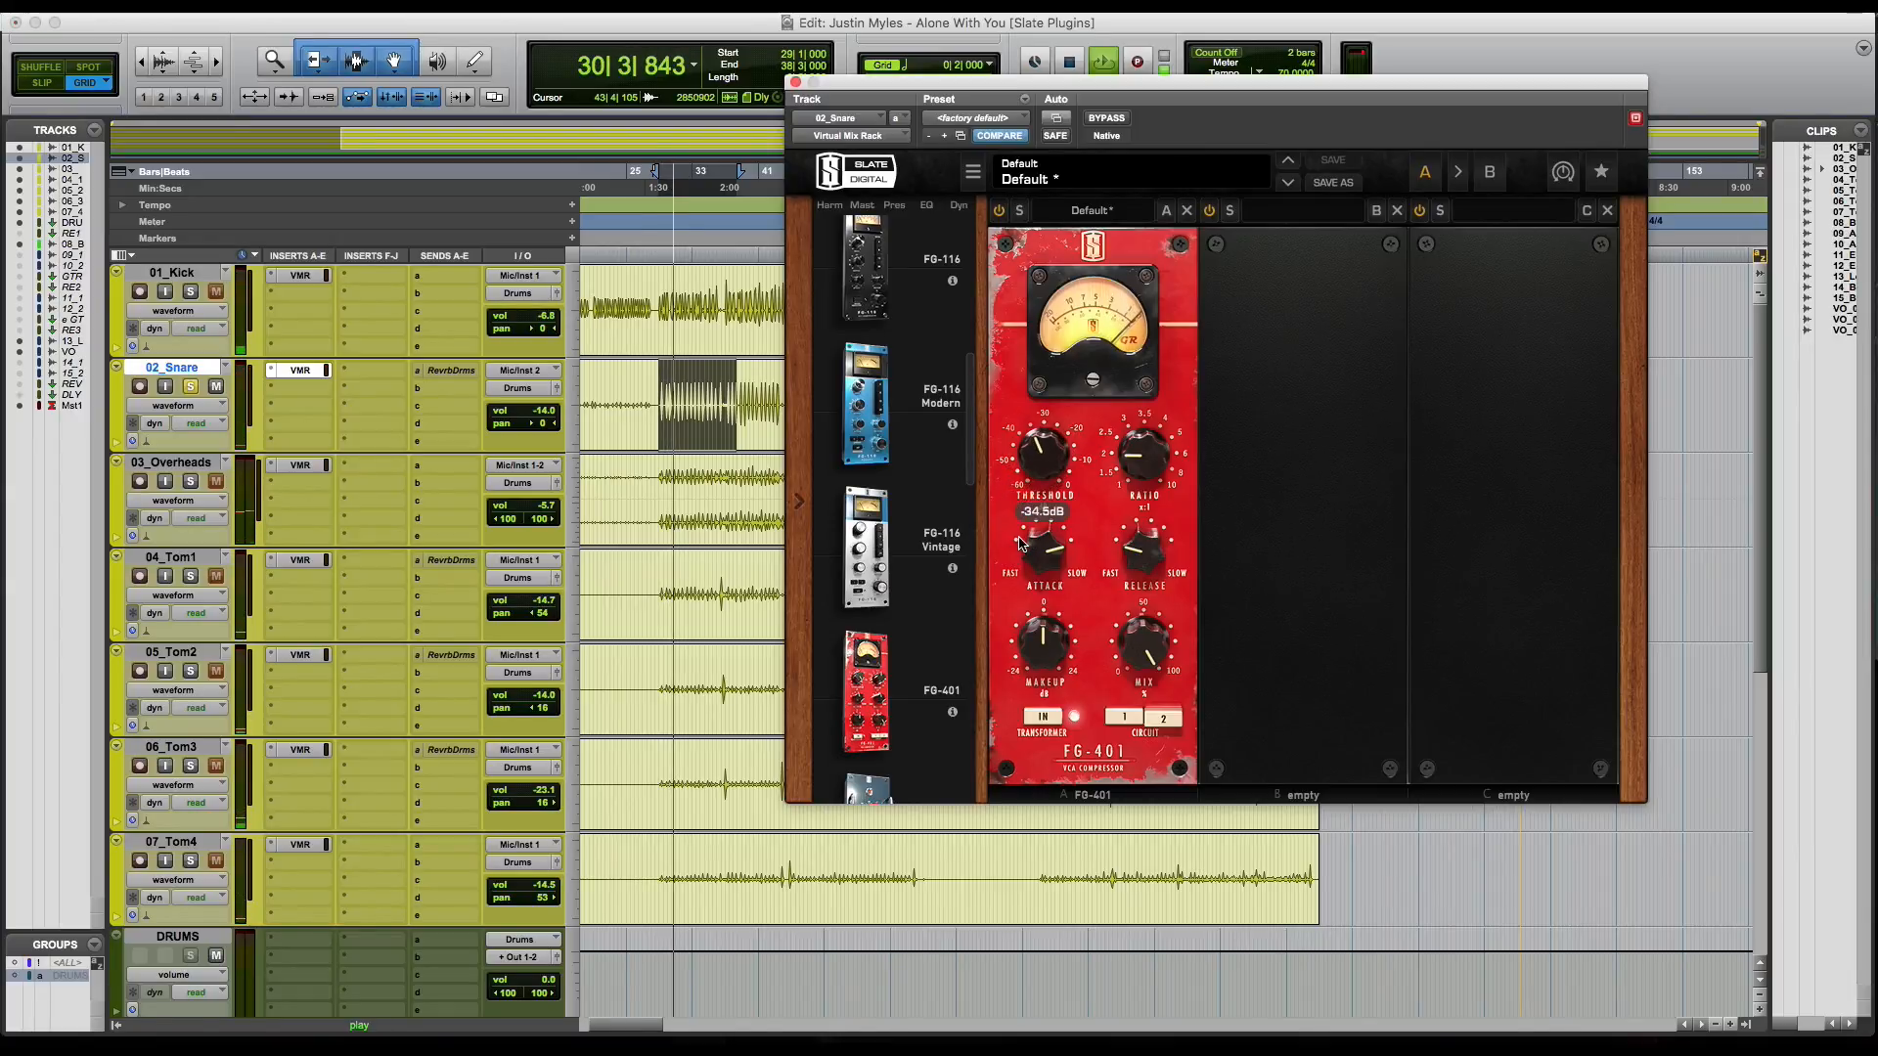
left_click_drag(525, 411, 542, 391)
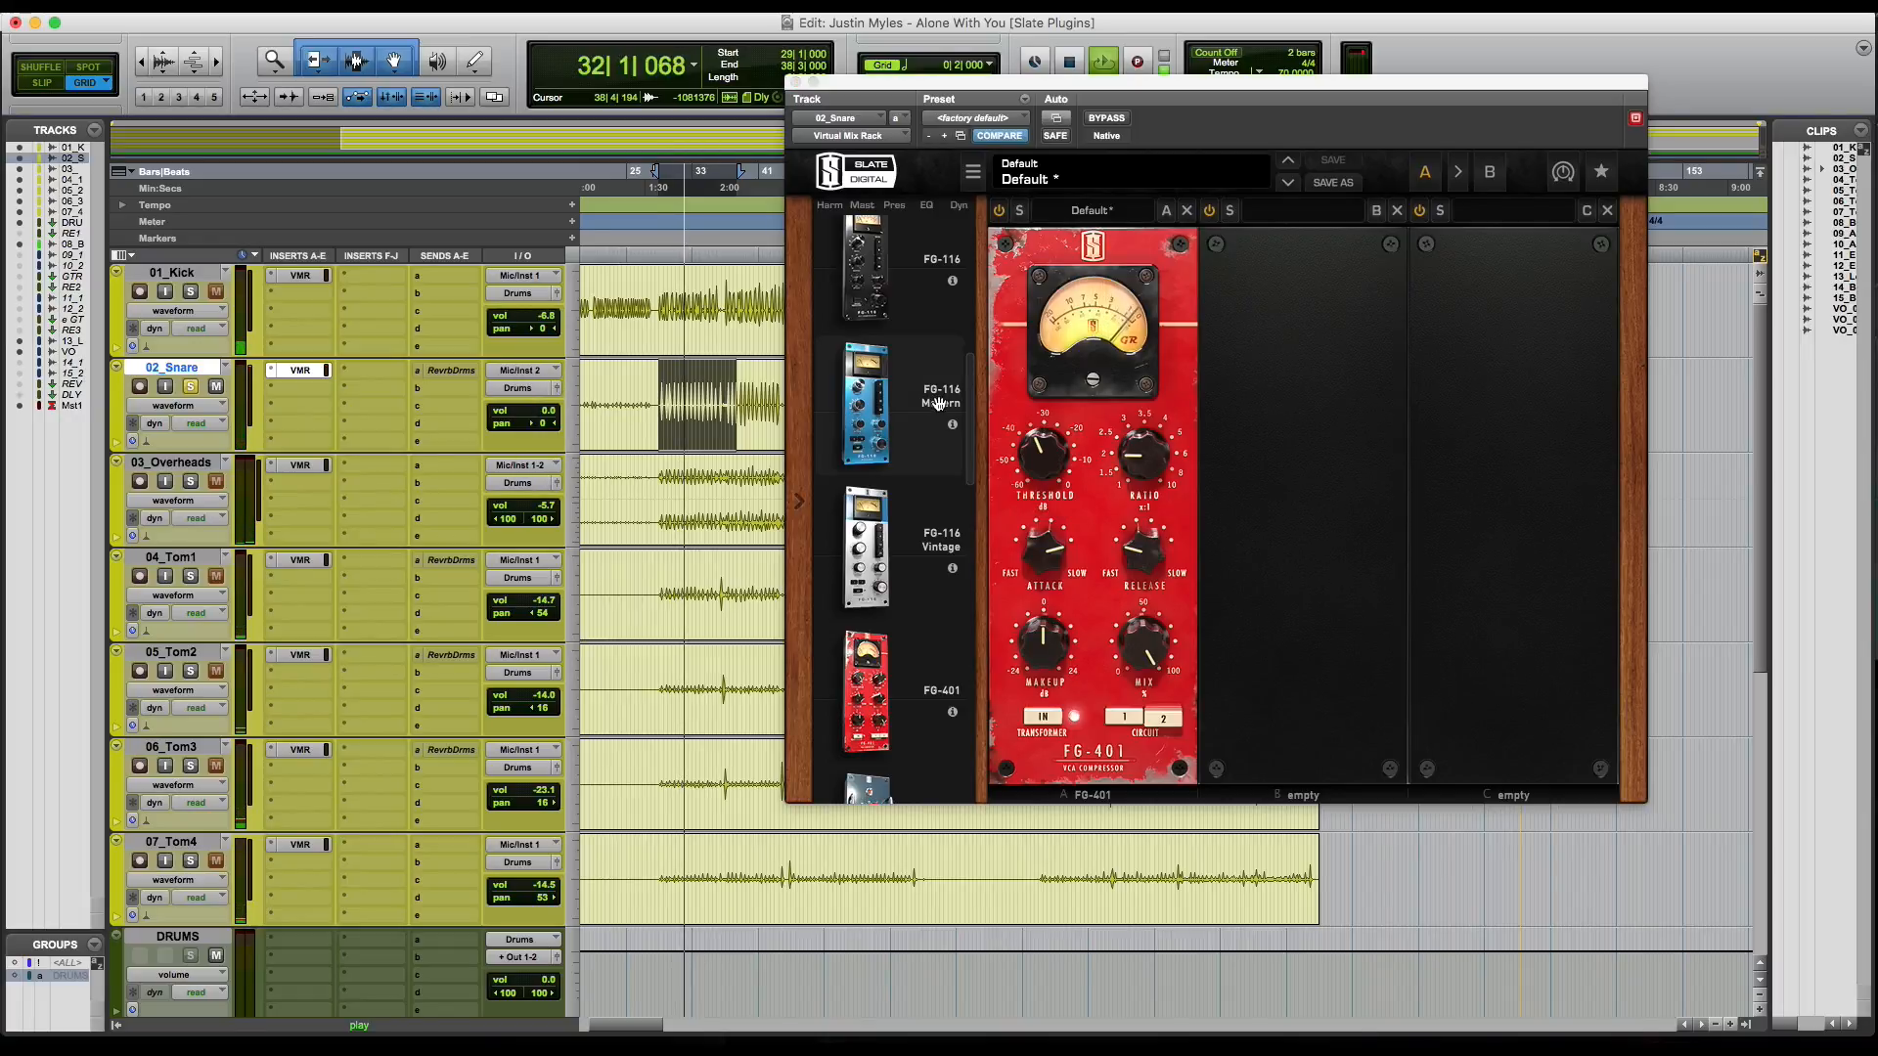
Step: Check the snare against bypass, raise the FG-401's makeup gain slightly, and lower its threshold to about -38.0 dB
left_click(1101, 119)
left_click(1098, 118)
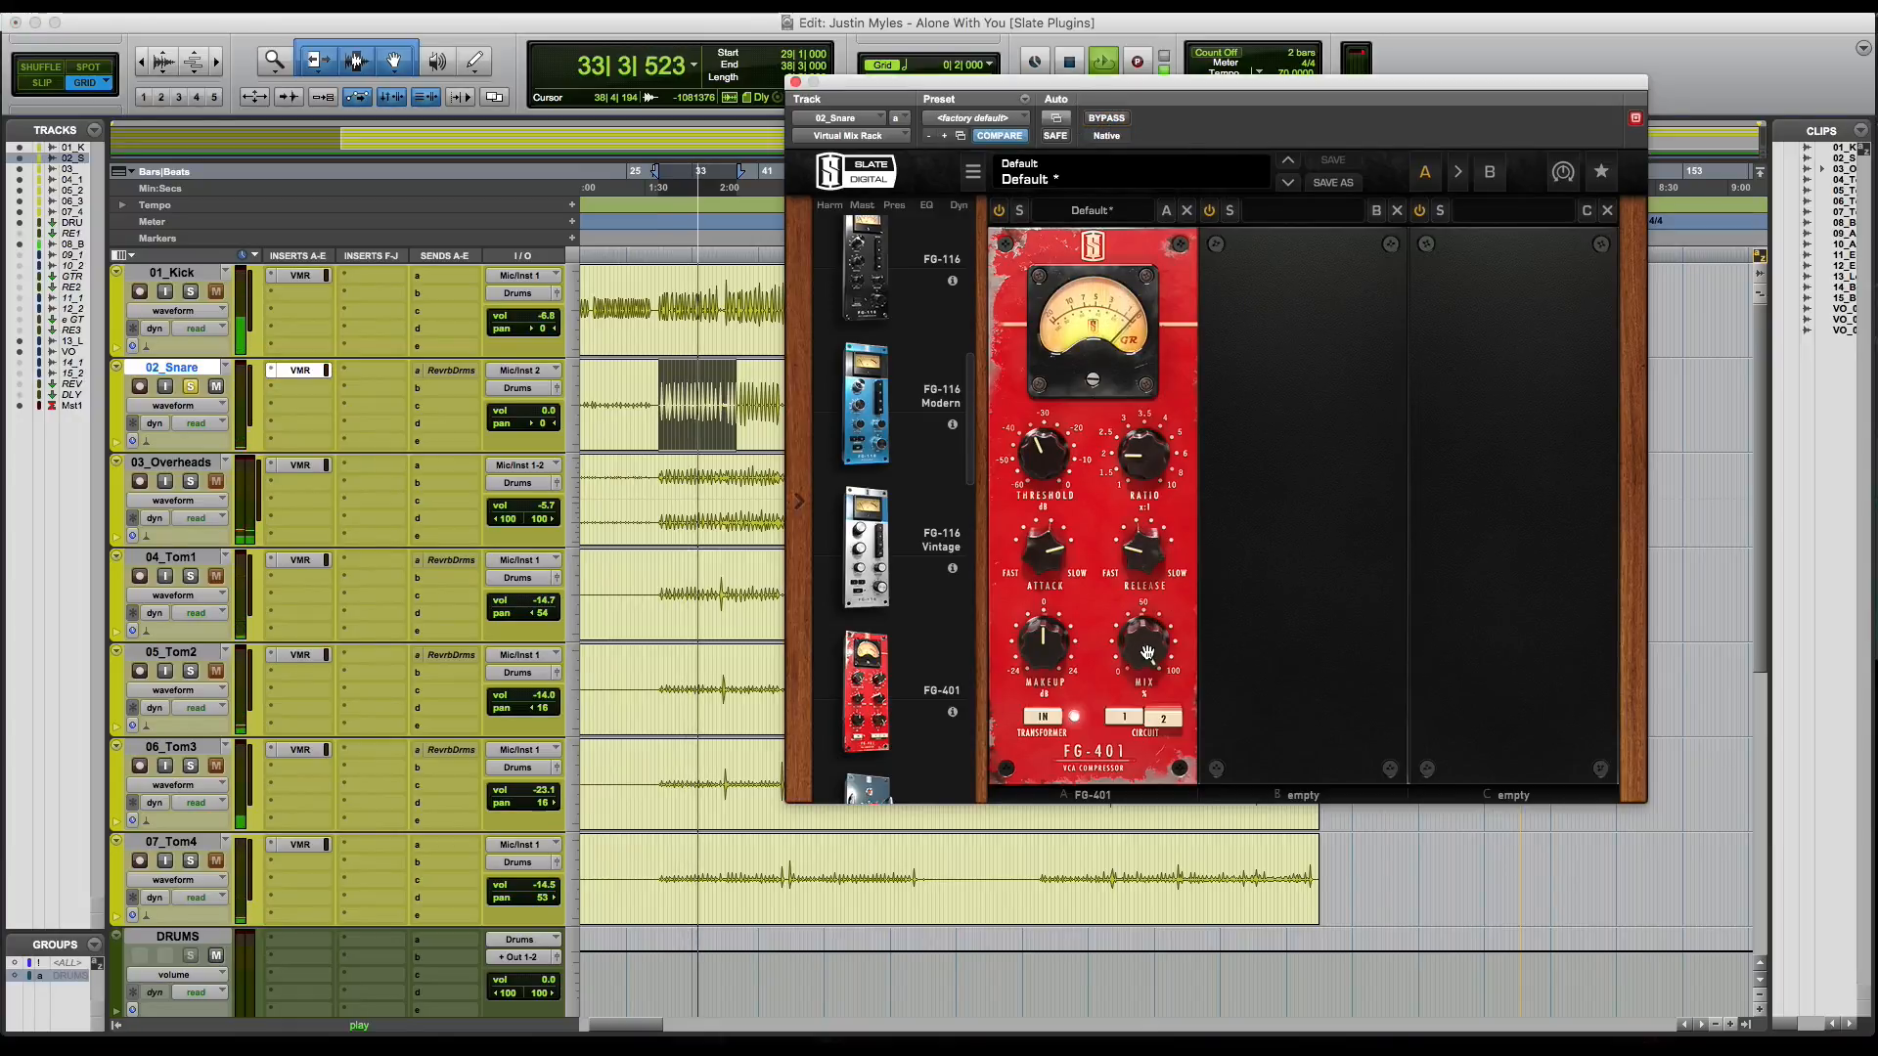
left_click_drag(1057, 633, 1059, 601)
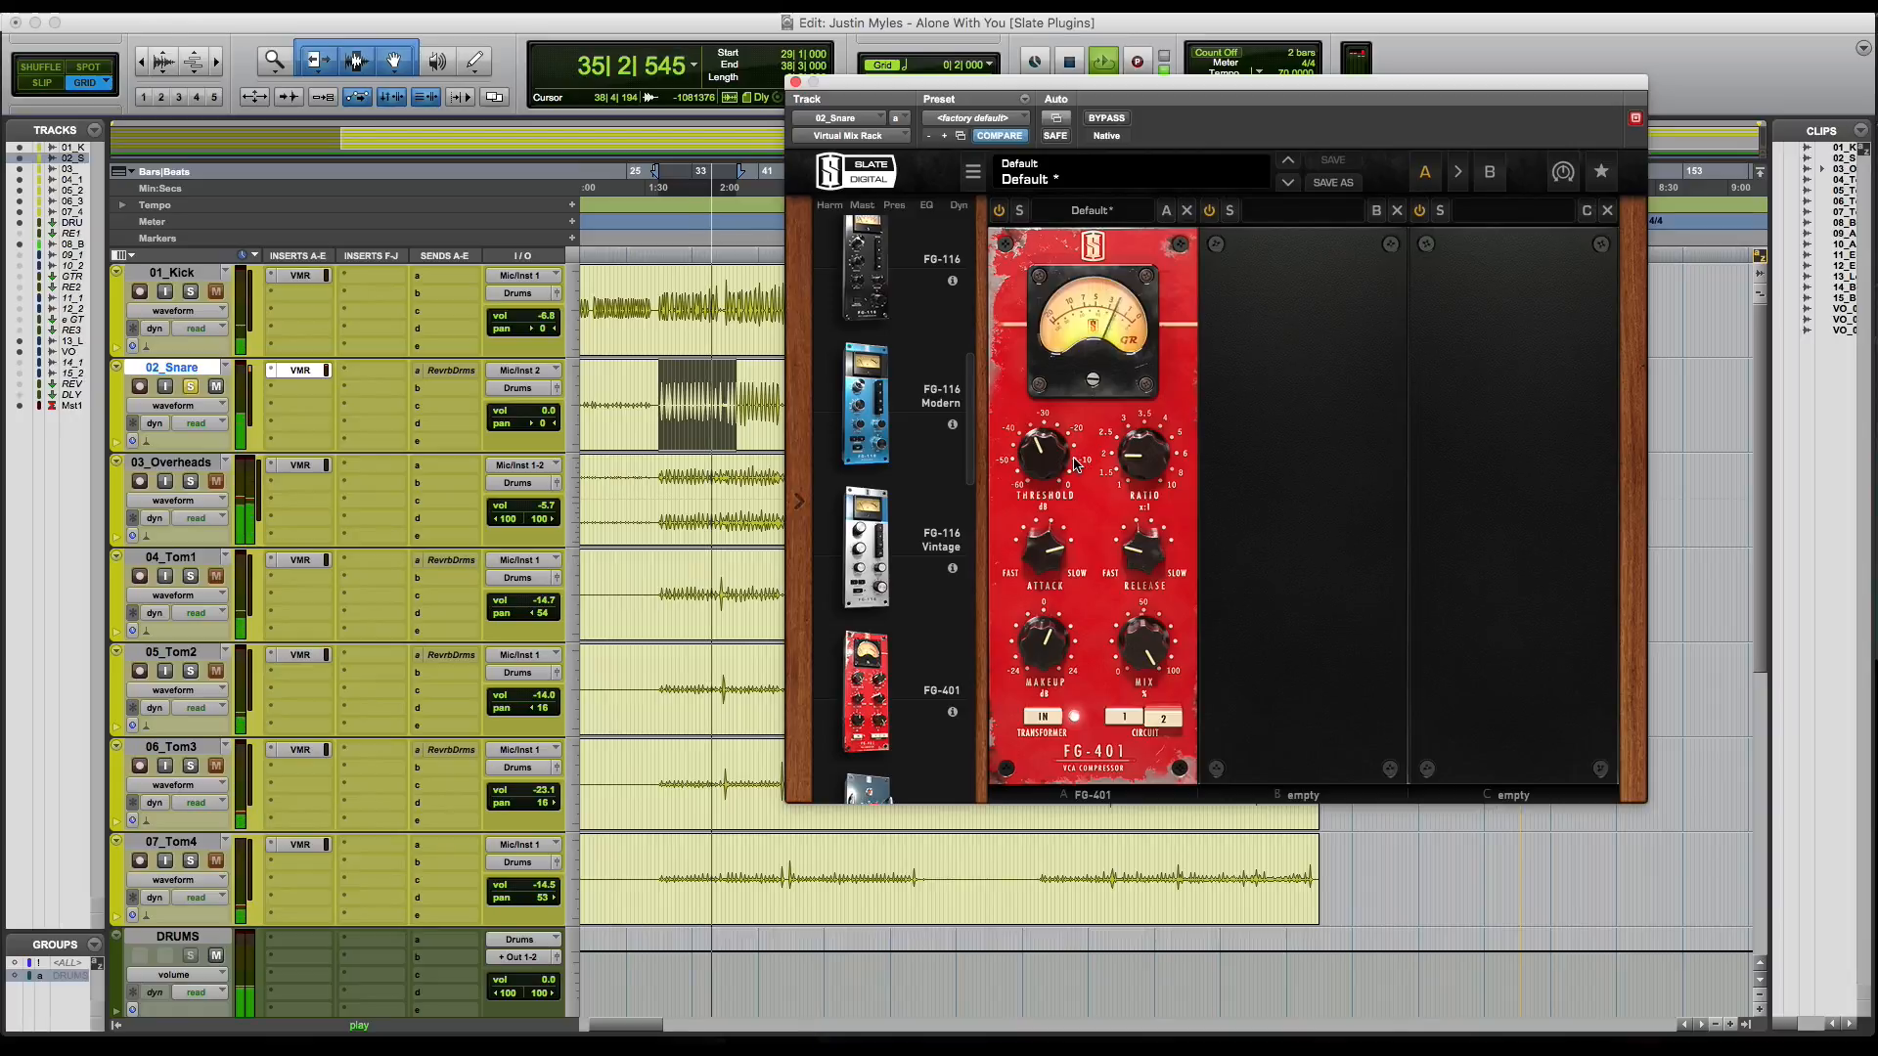
left_click_drag(1052, 454, 1053, 477)
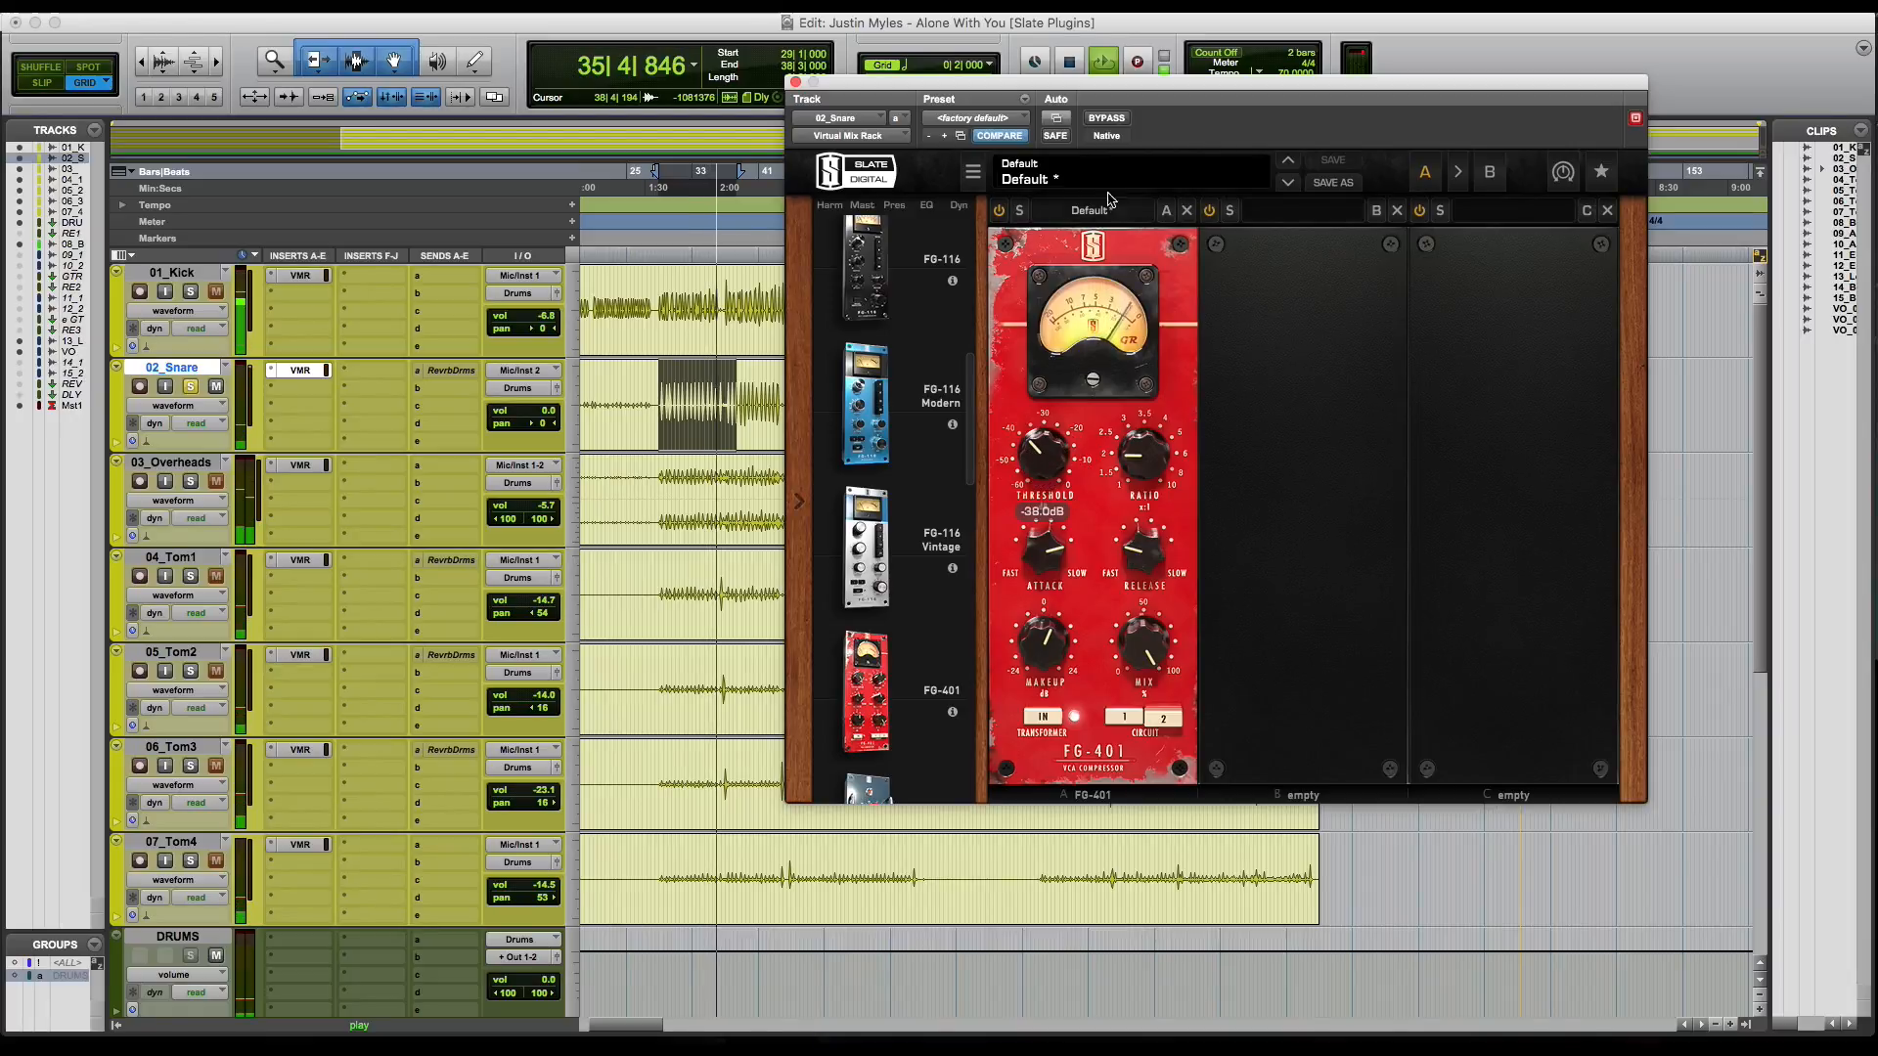
Step: Compare the snare's sound with the rack bypassed and active, and stop playback
left_click(1106, 119)
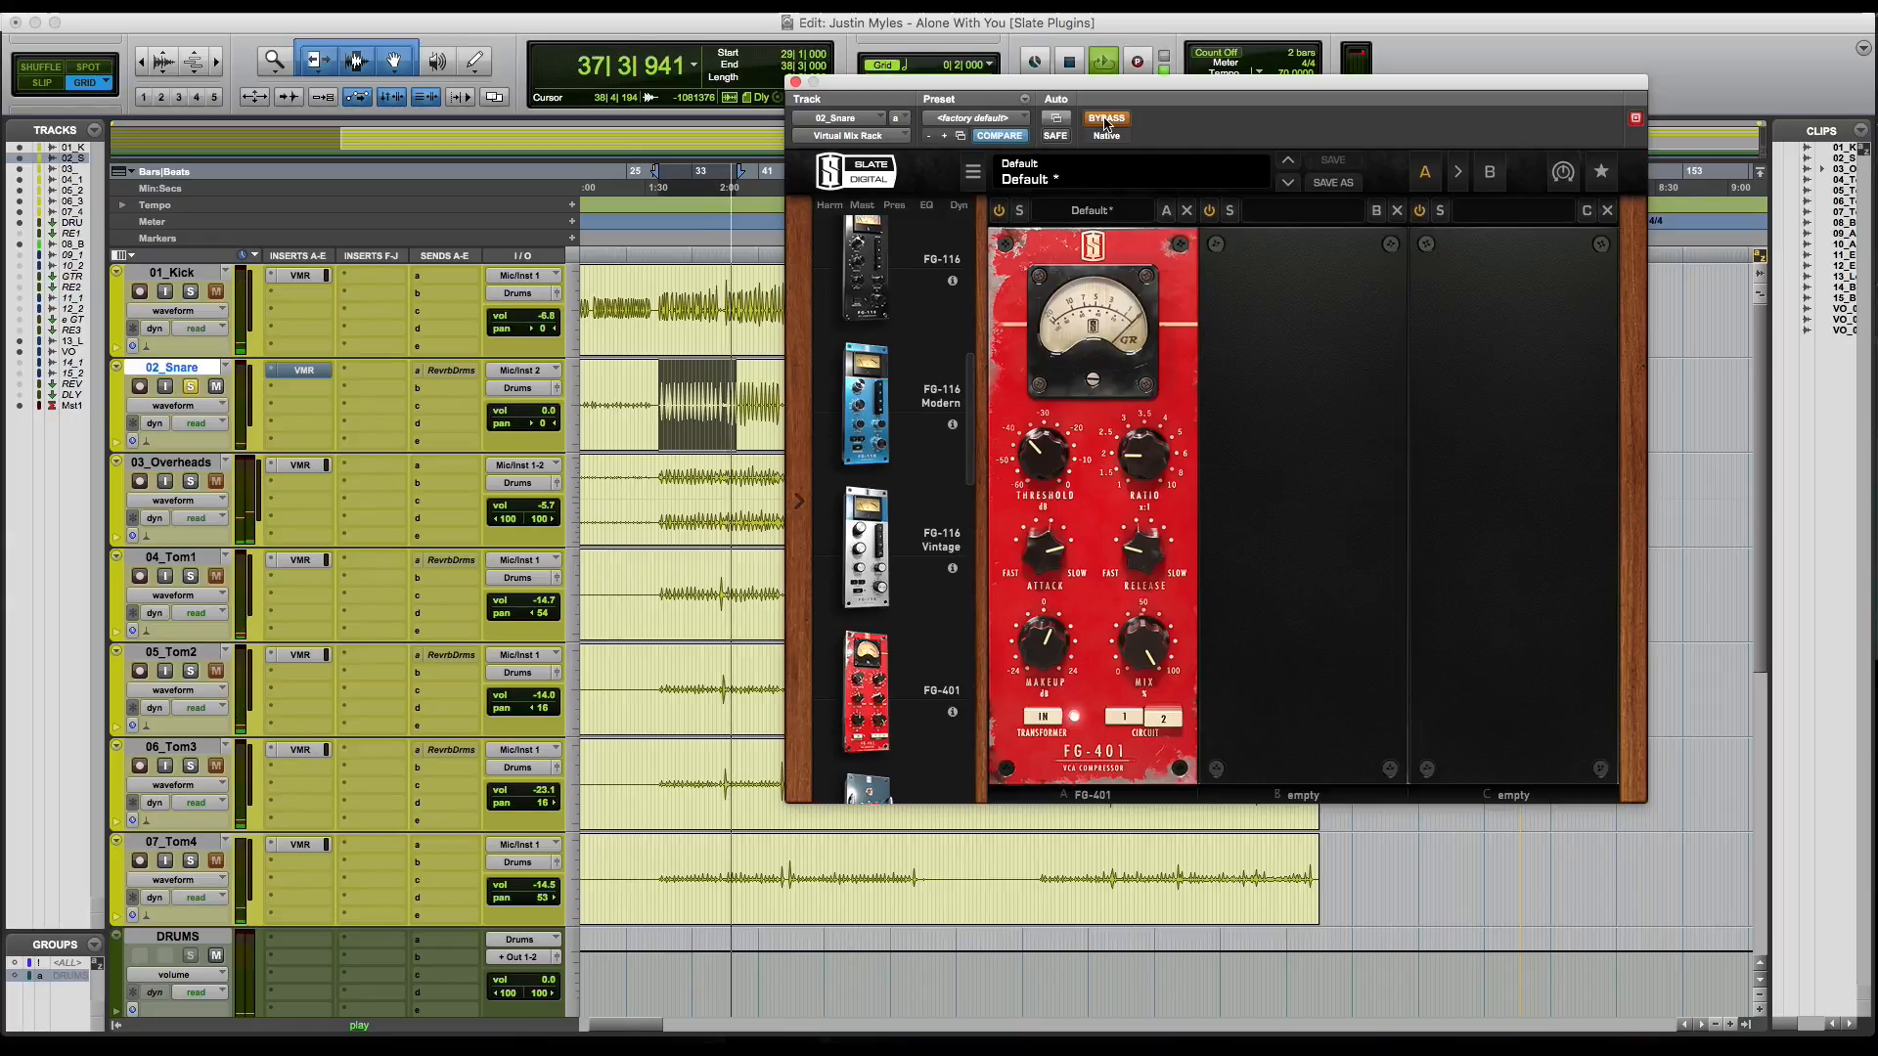
left_click(1107, 119)
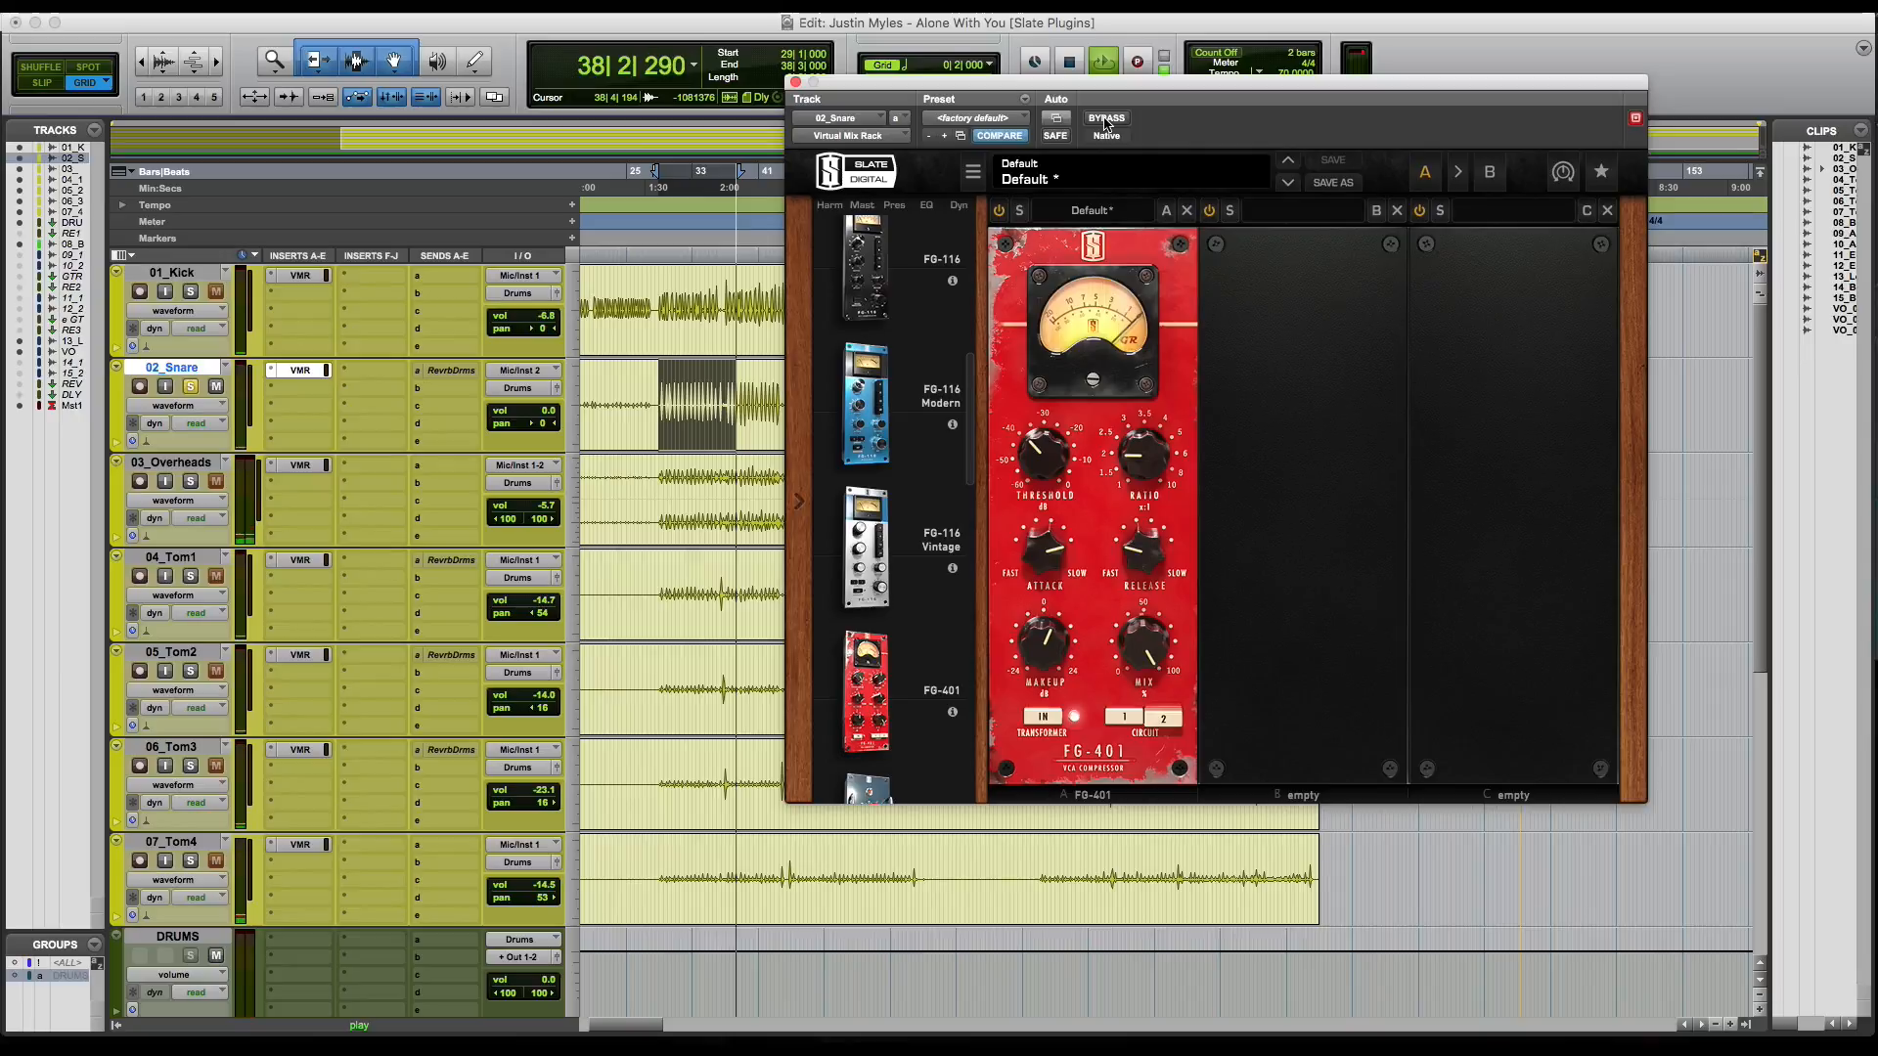
key("space")
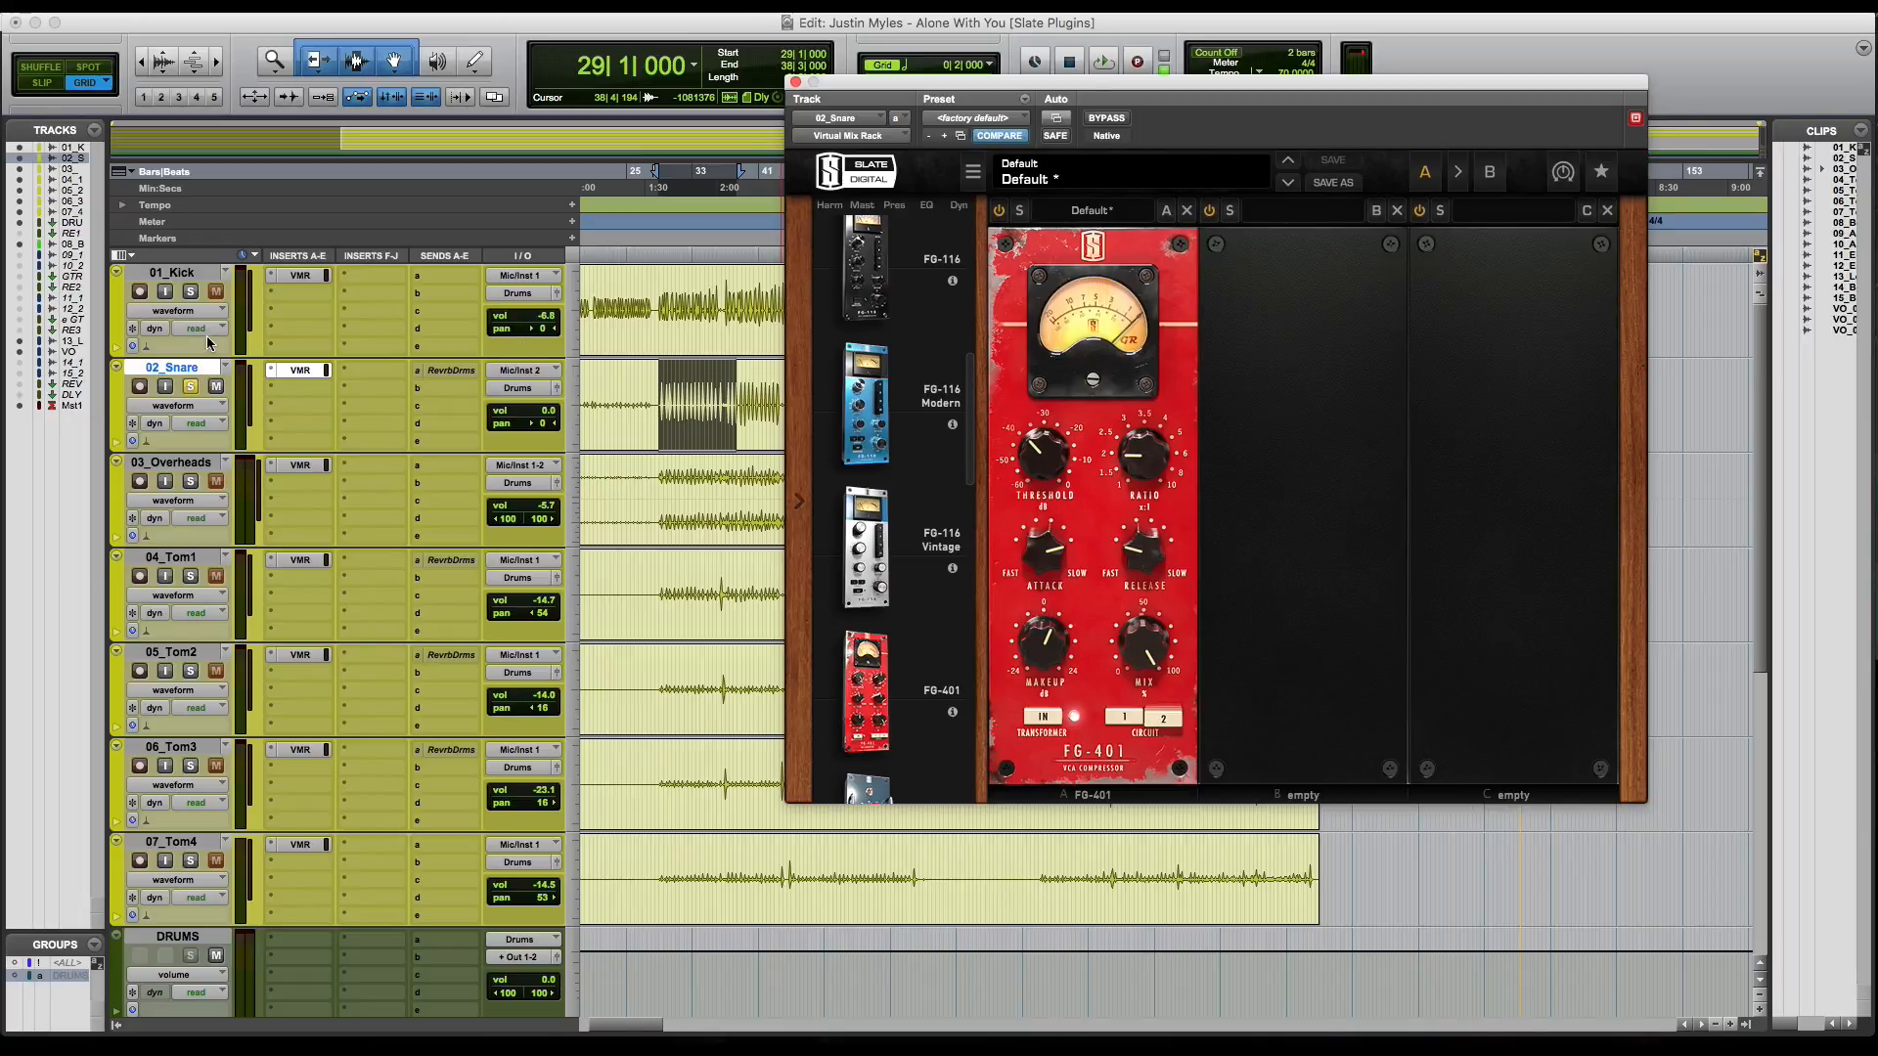
Step: Solo and play the kick, and give the FG-401 in its rack a slower attack and a faster release
left_click(190, 291)
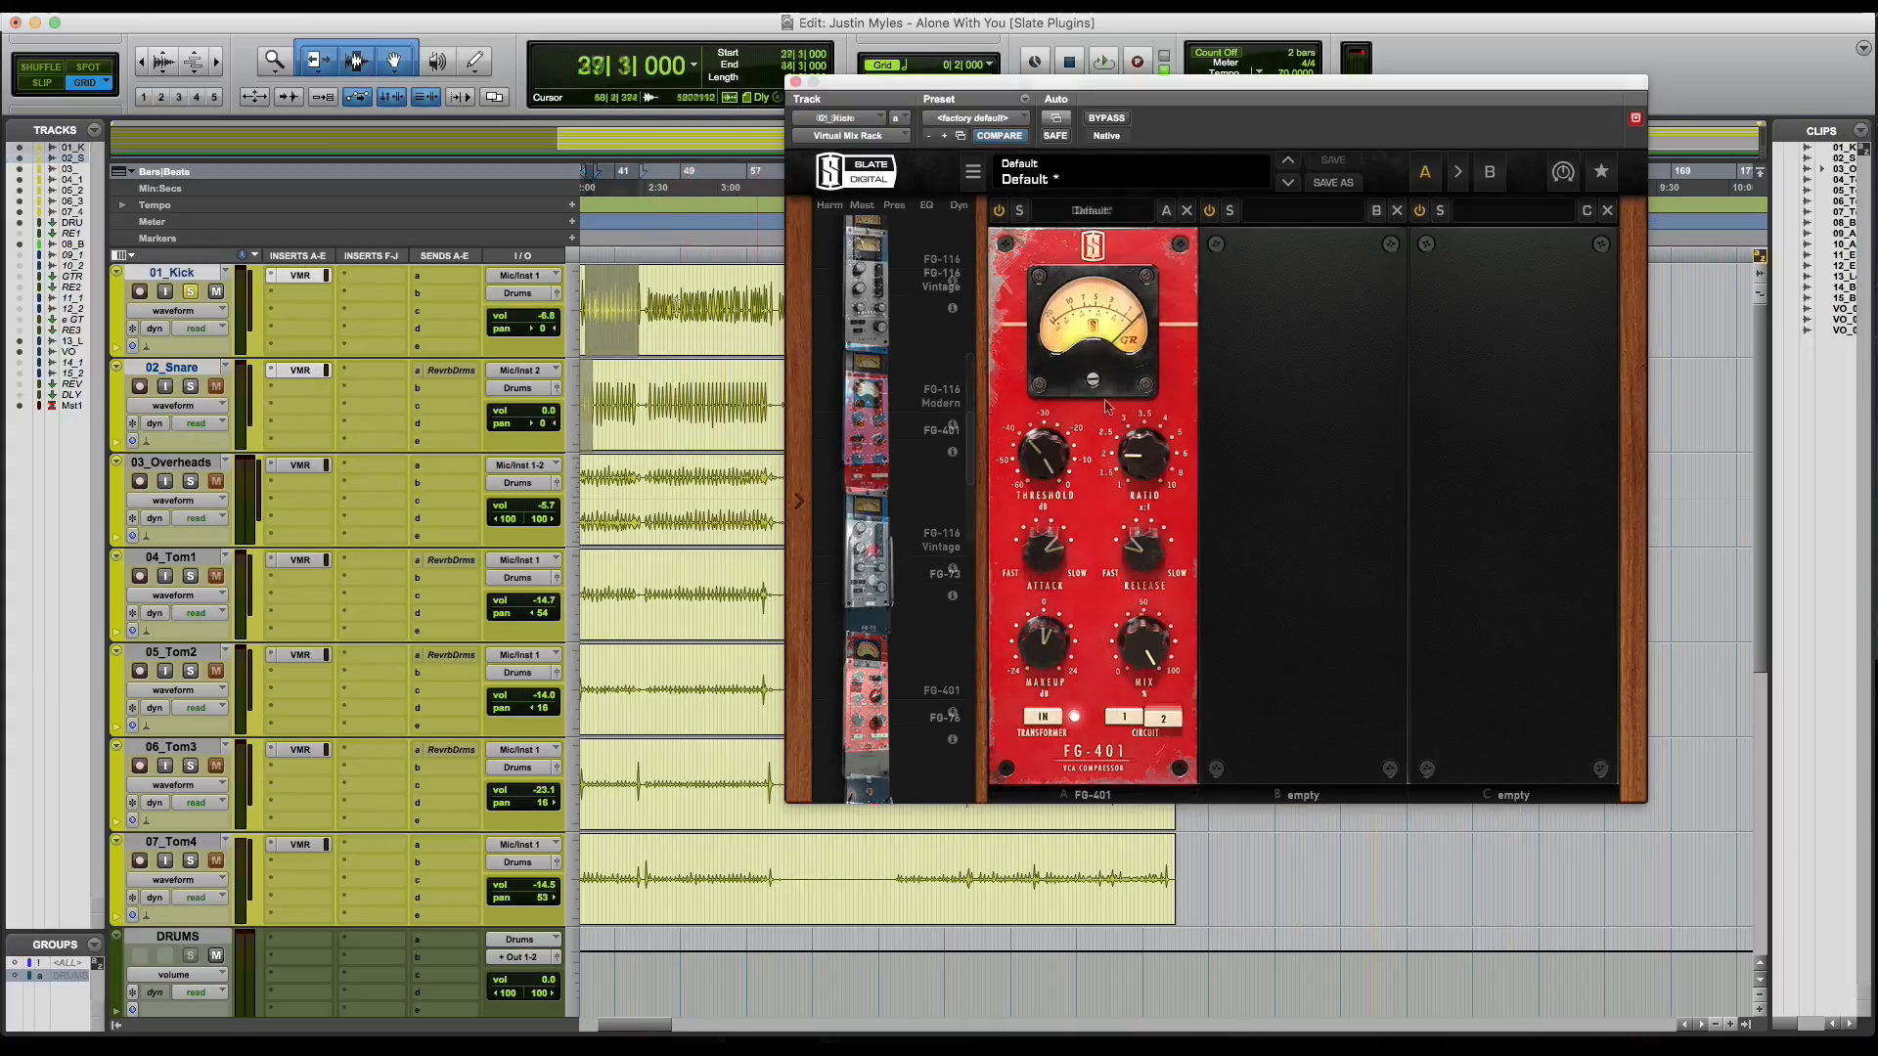
key("space")
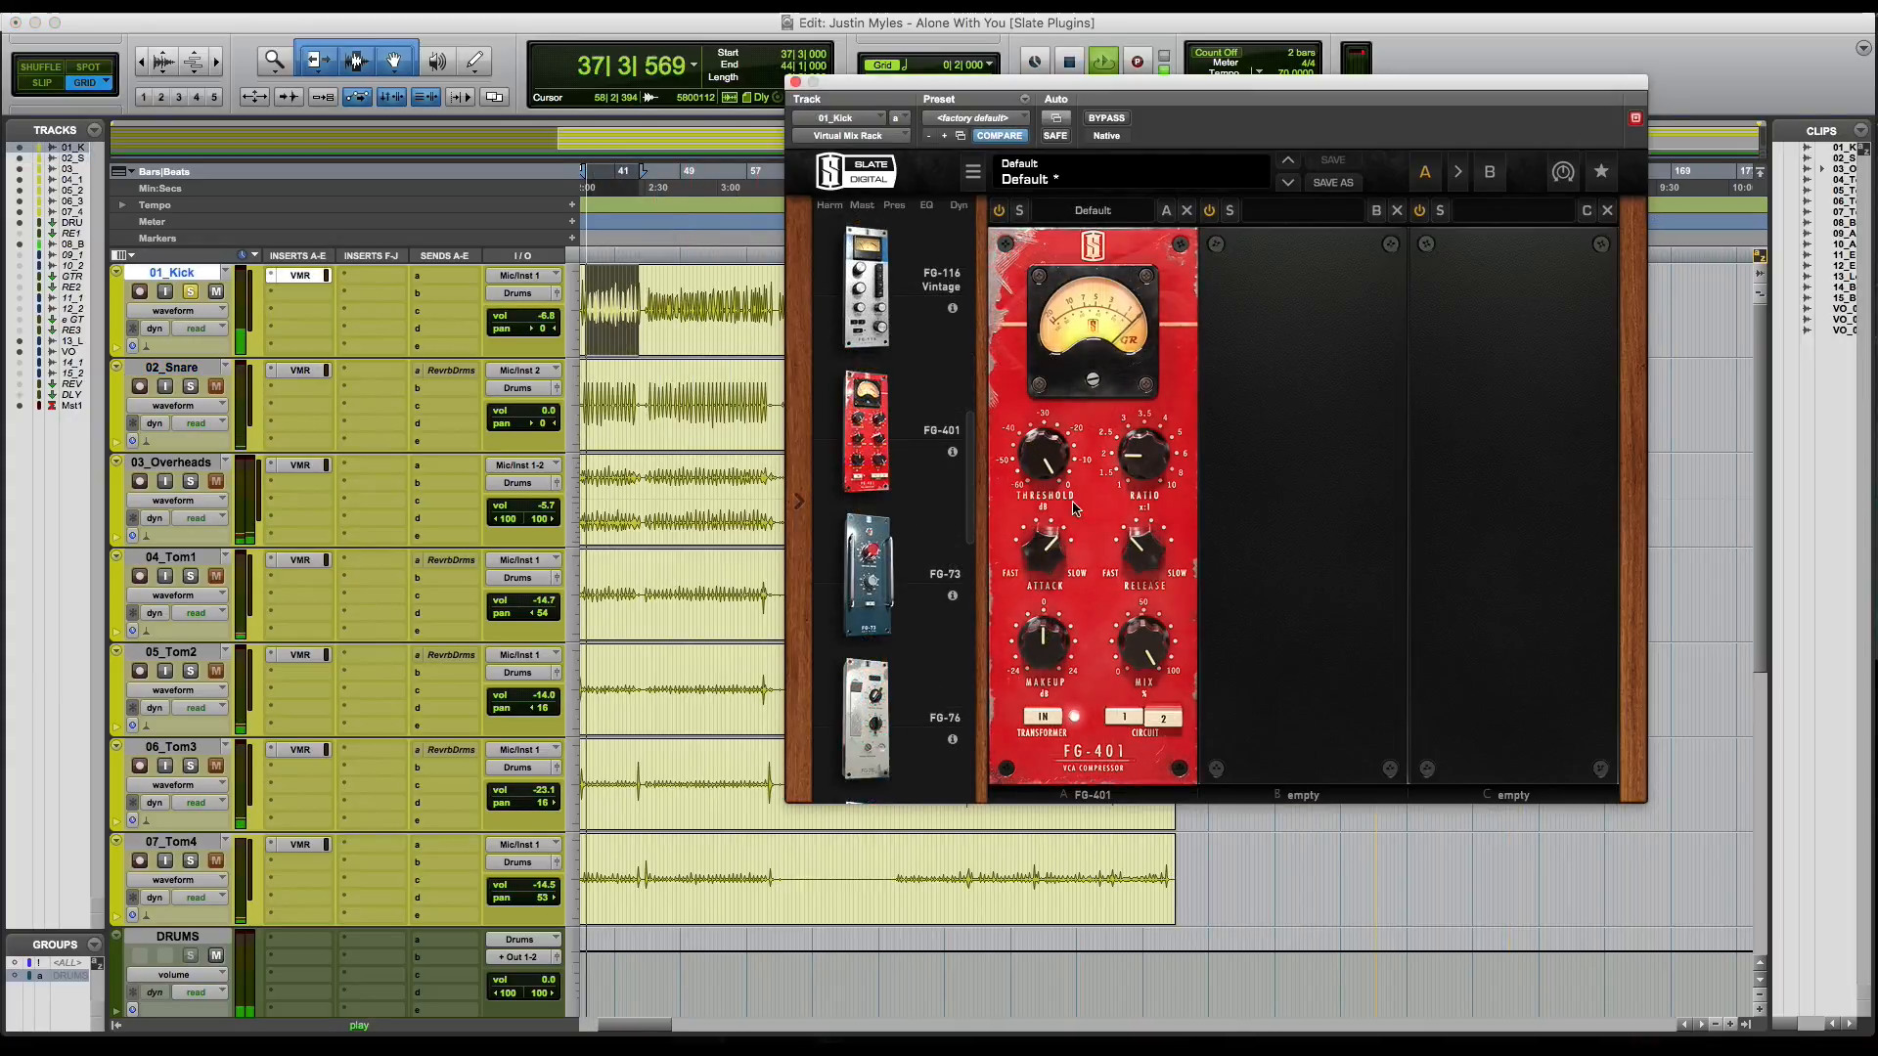
left_click_drag(1045, 544, 1063, 487)
left_click_drag(1132, 552, 1110, 581)
Step: Lower the kick FG-401's threshold to slightly below -30.4 dB and raise its makeup gain to compensate
left_click_drag(1060, 453, 1032, 538)
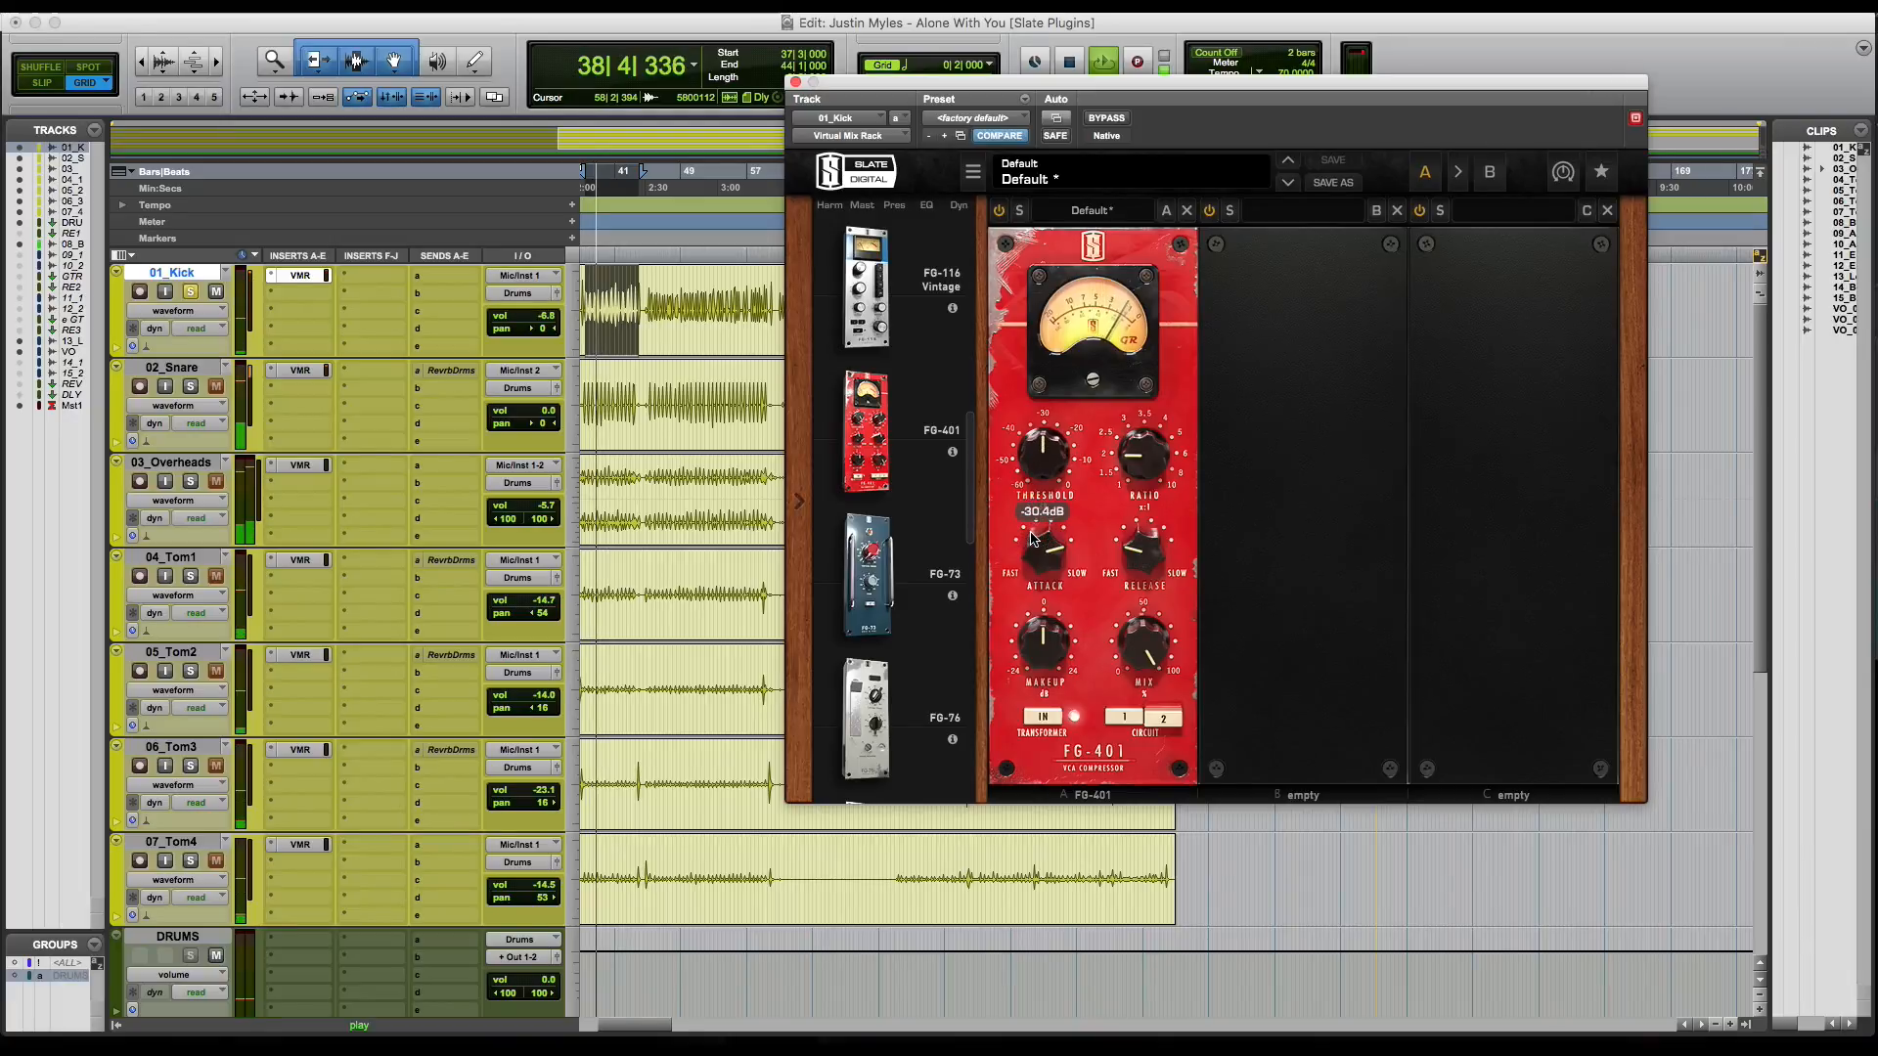
left_click_drag(1061, 636, 1056, 607)
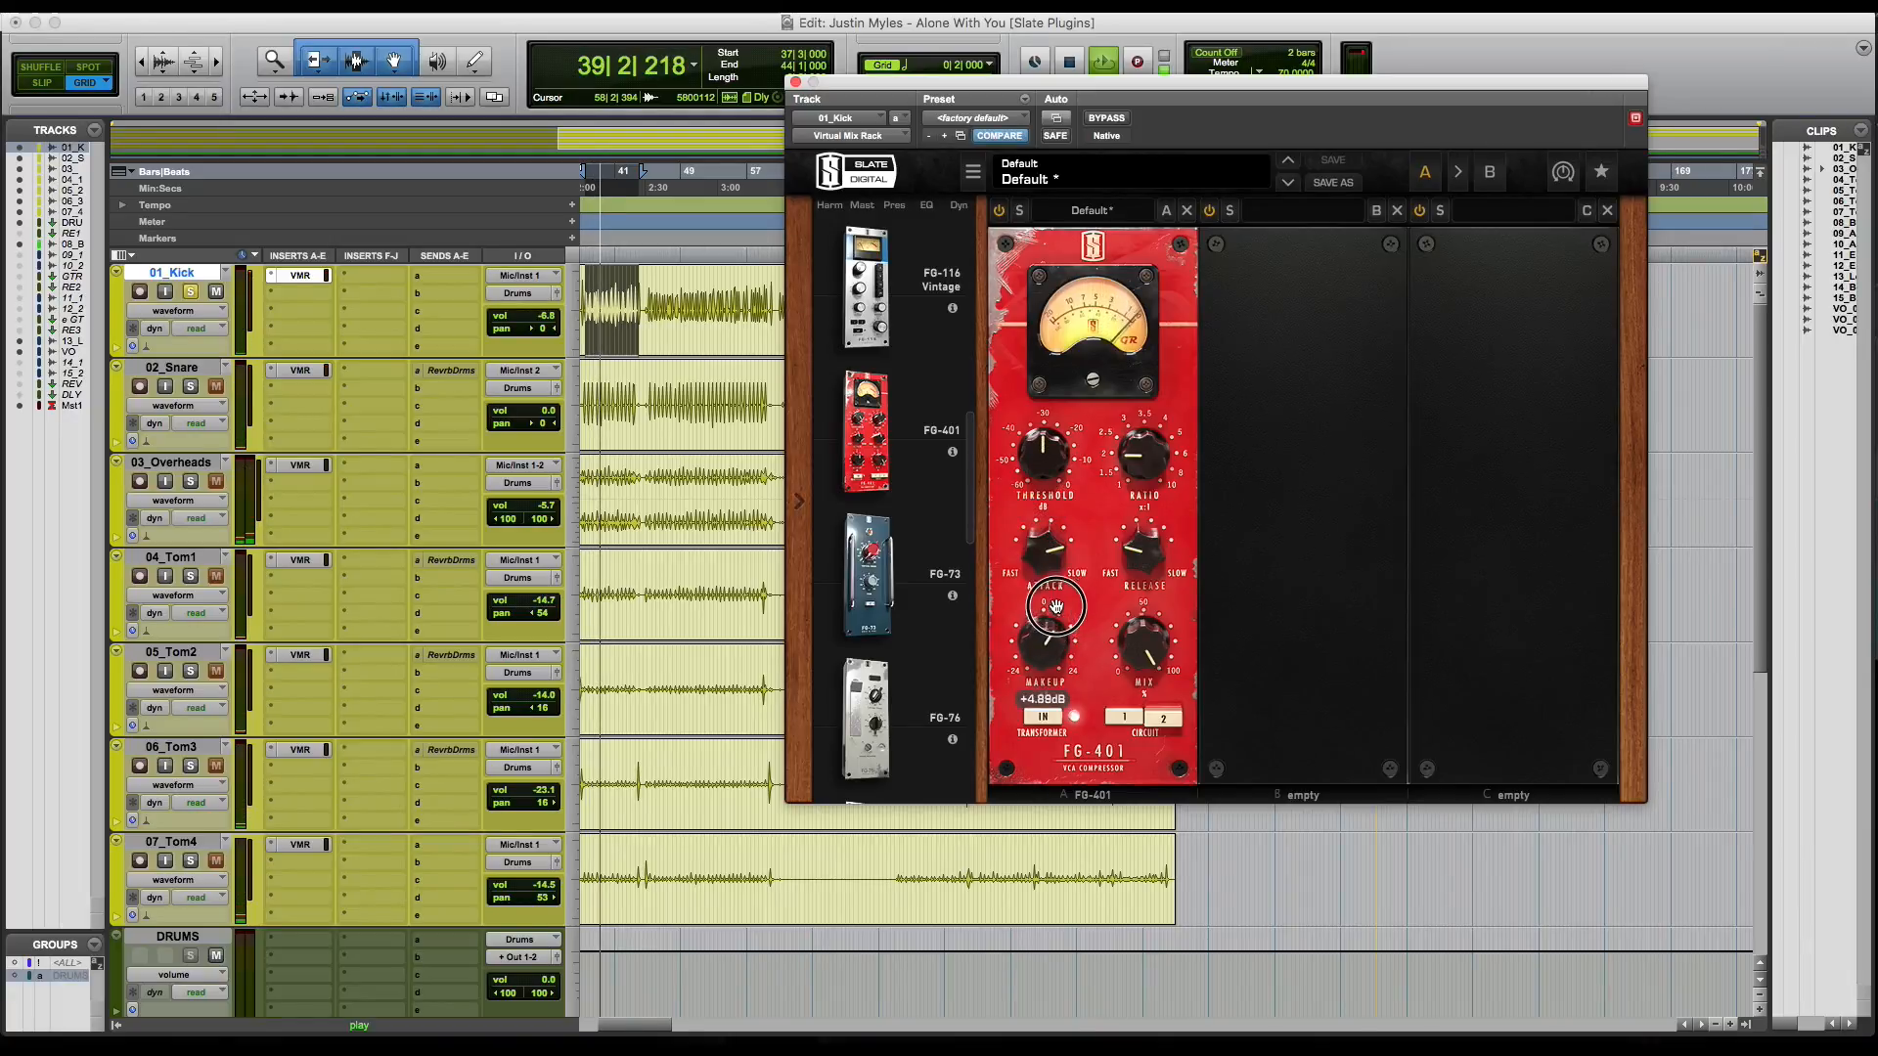
left_click_drag(1051, 459, 1051, 479)
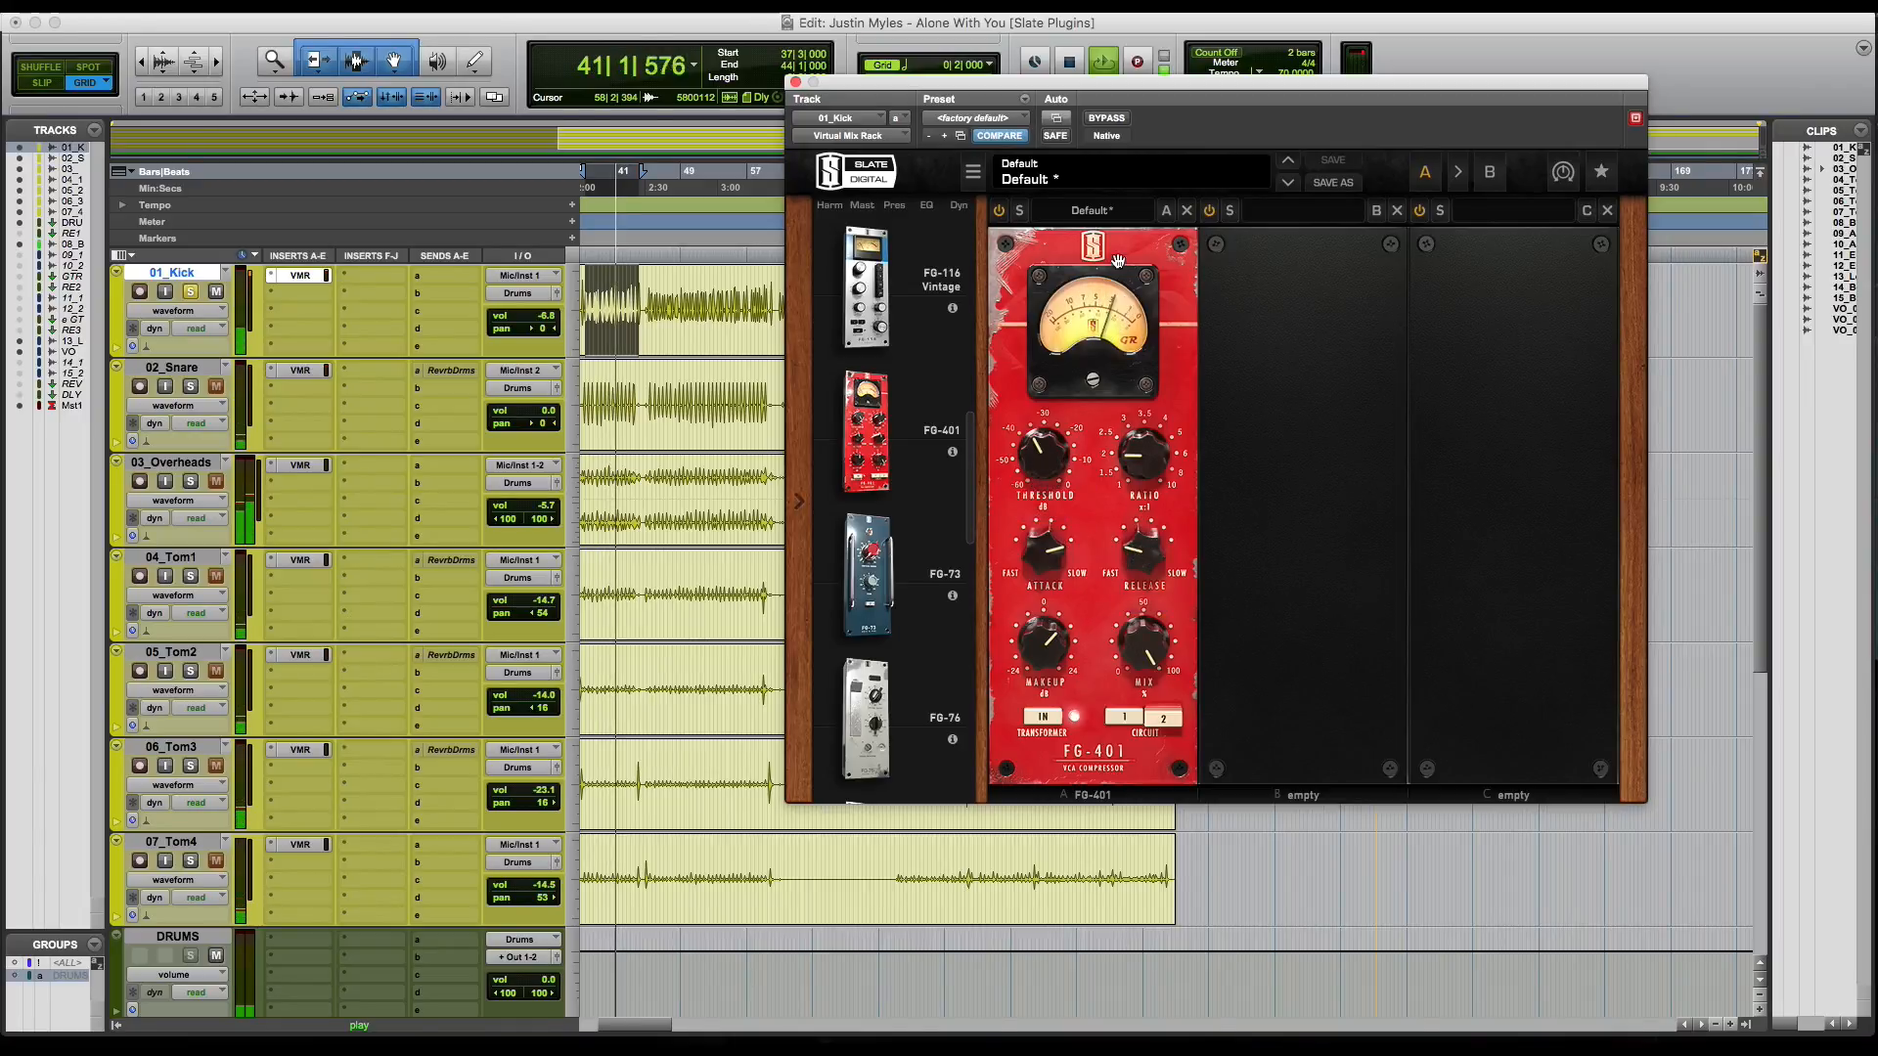
Step: Compare the kick with the rack bypassed and active, reduce the FG-401's makeup gain slightly, and stop playback
left_click(1100, 120)
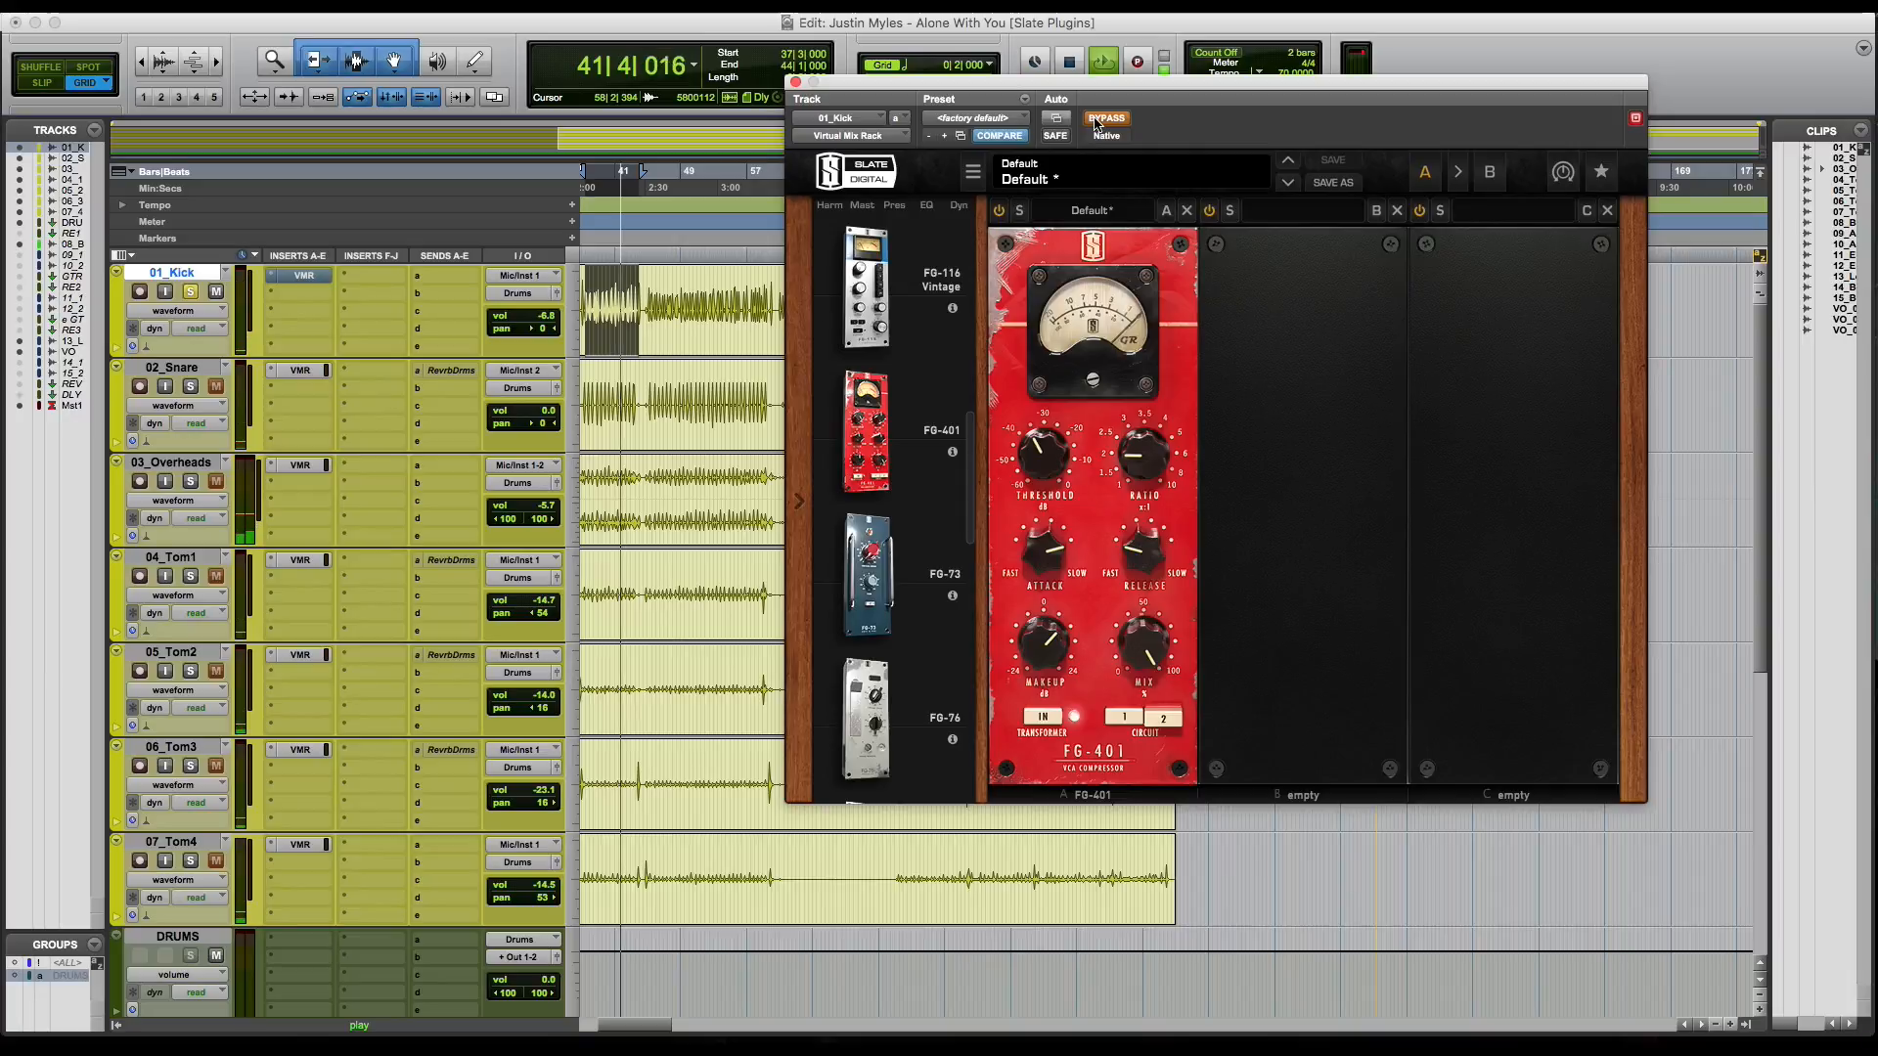
left_click(1099, 119)
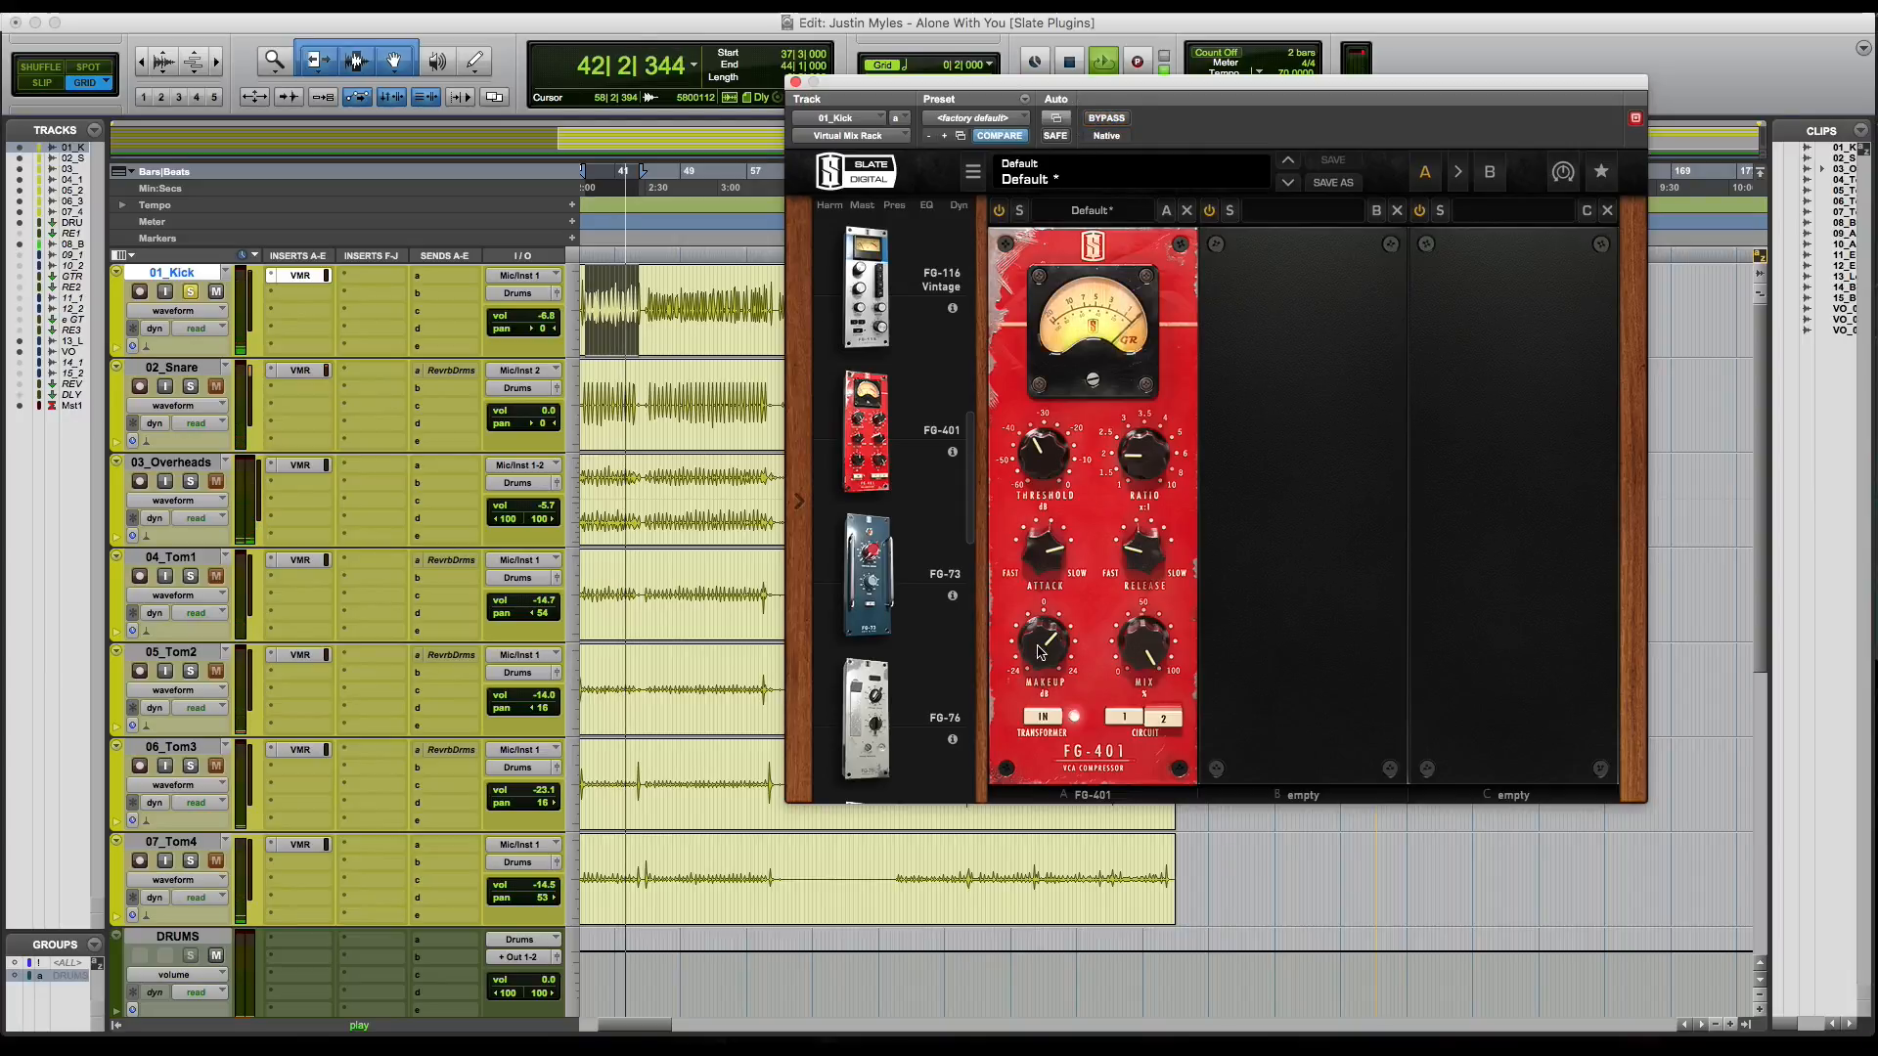
left_click_drag(1043, 653, 1046, 661)
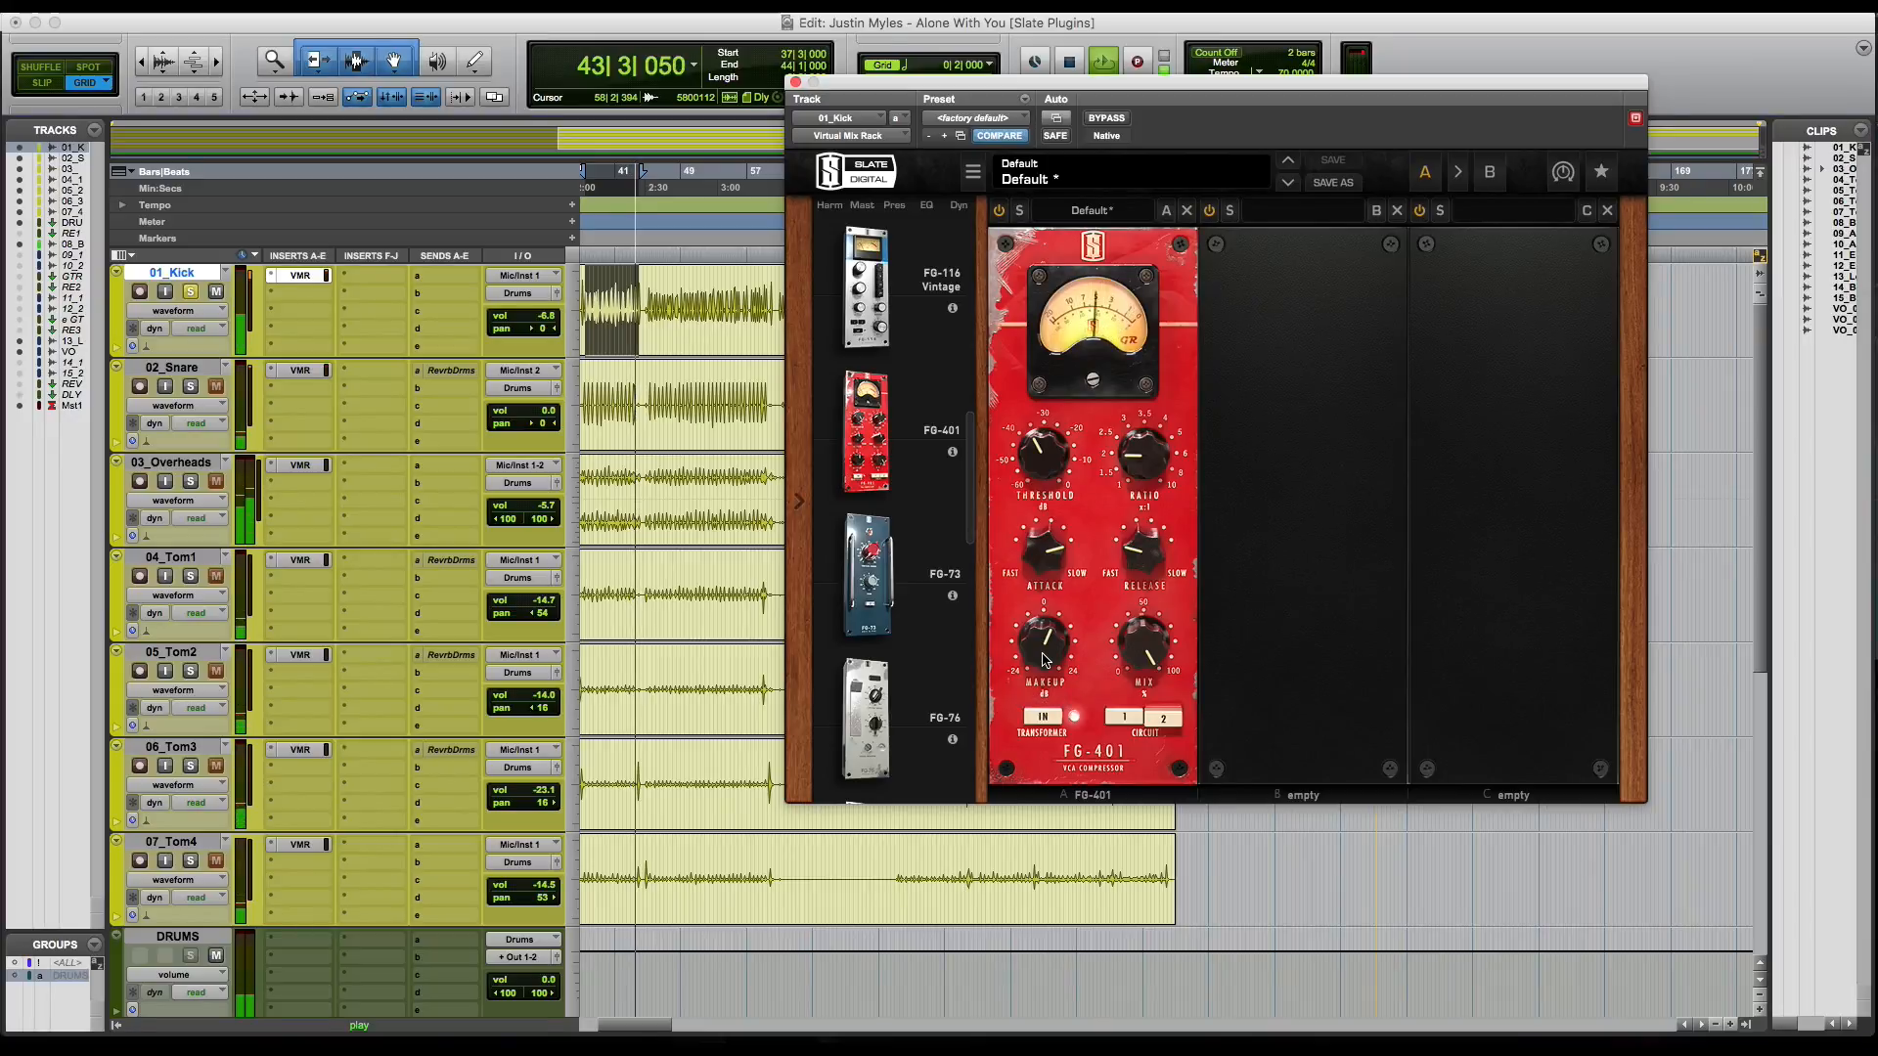
key("space")
Step: Move the kick's Virtual Mix Rack window slightly further over the track waveforms
left_click(1047, 484)
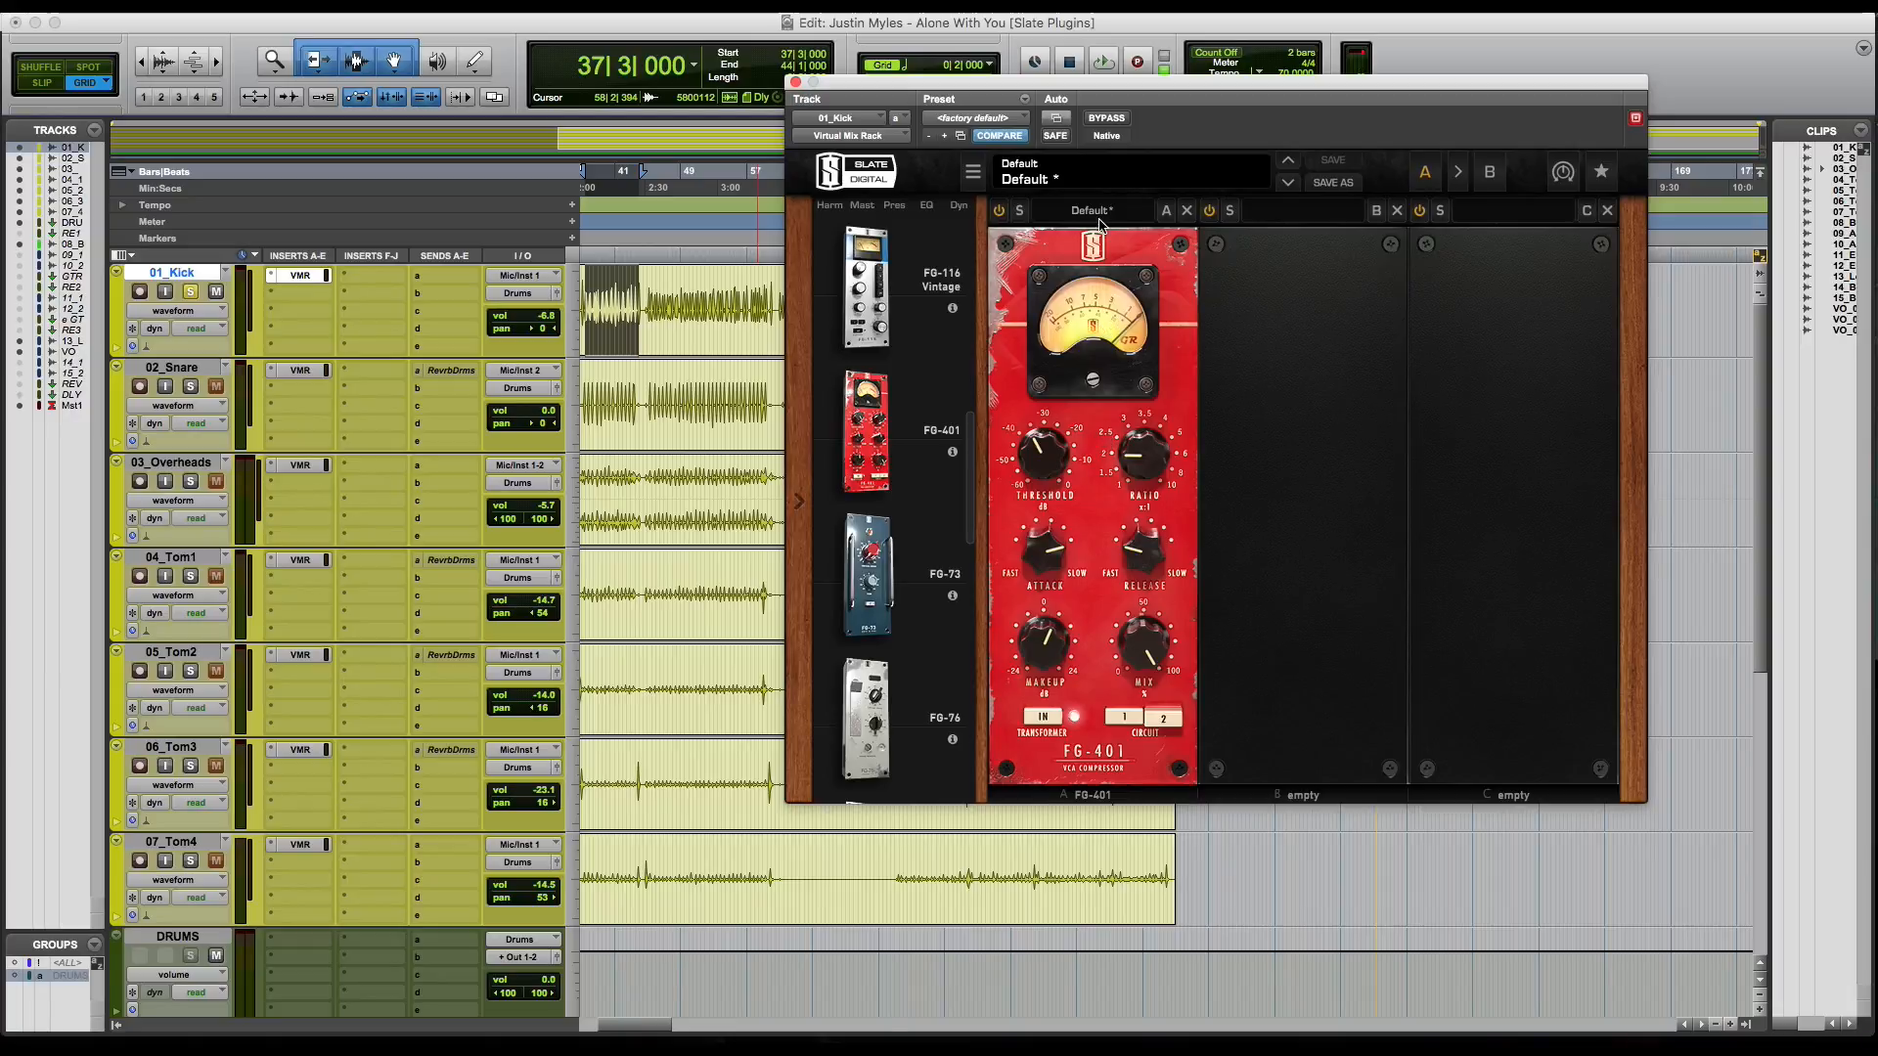
left_click_drag(1079, 90, 1017, 92)
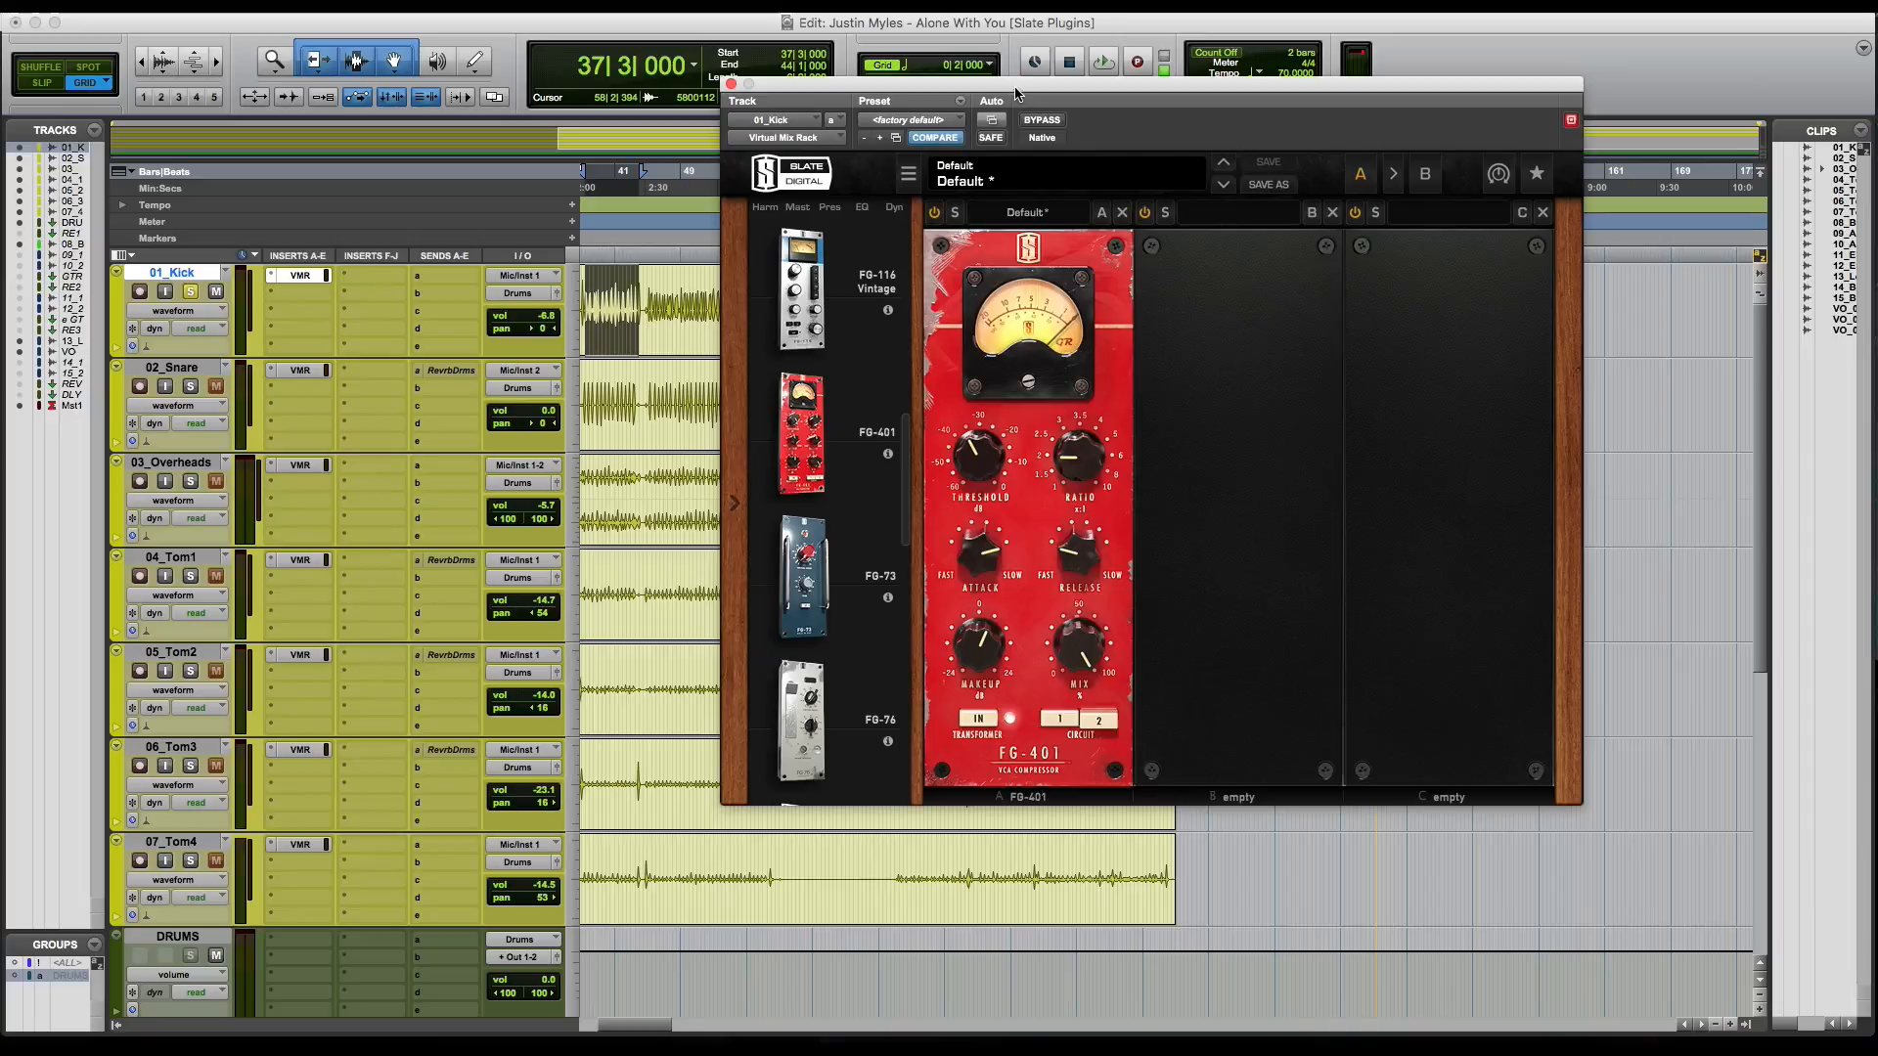